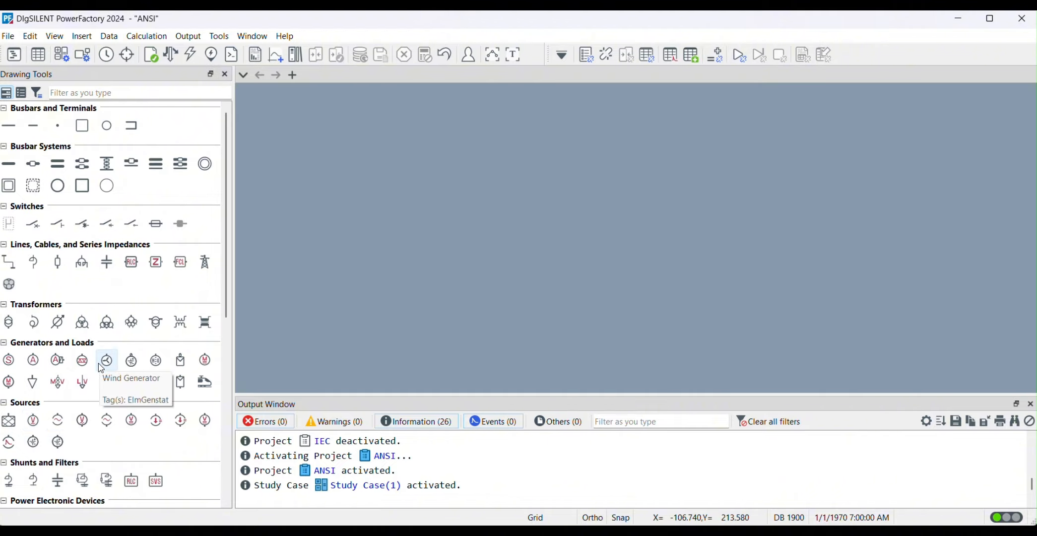
- Look through the available drawing elements, from busbars and switches down to templates and annotations
{"action": "scroll", "coordinate": [95, 371], "scroll_direction": "down", "scroll_amount": 4}
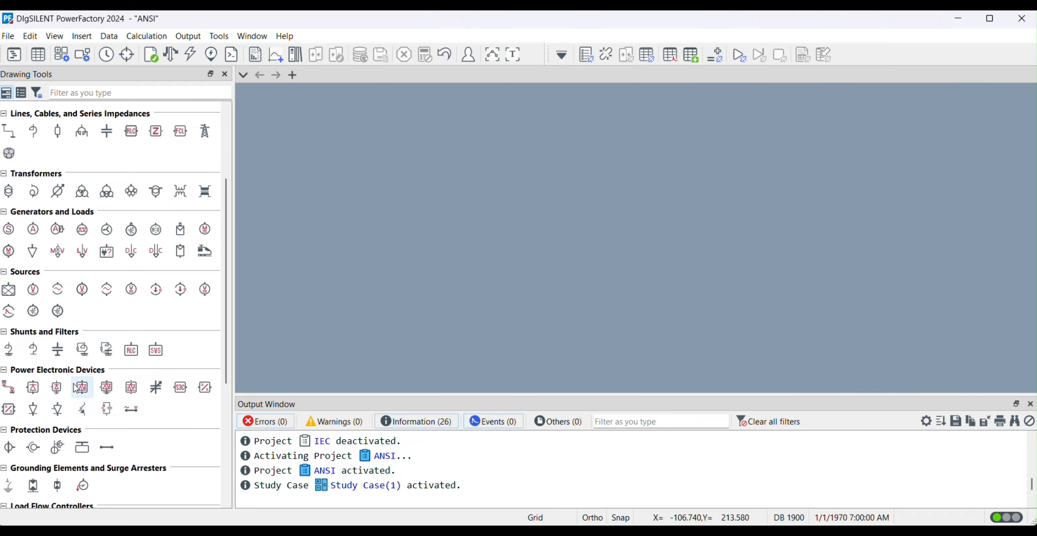
{"action": "scroll", "coordinate": [49, 372], "scroll_direction": "down", "scroll_amount": 2}
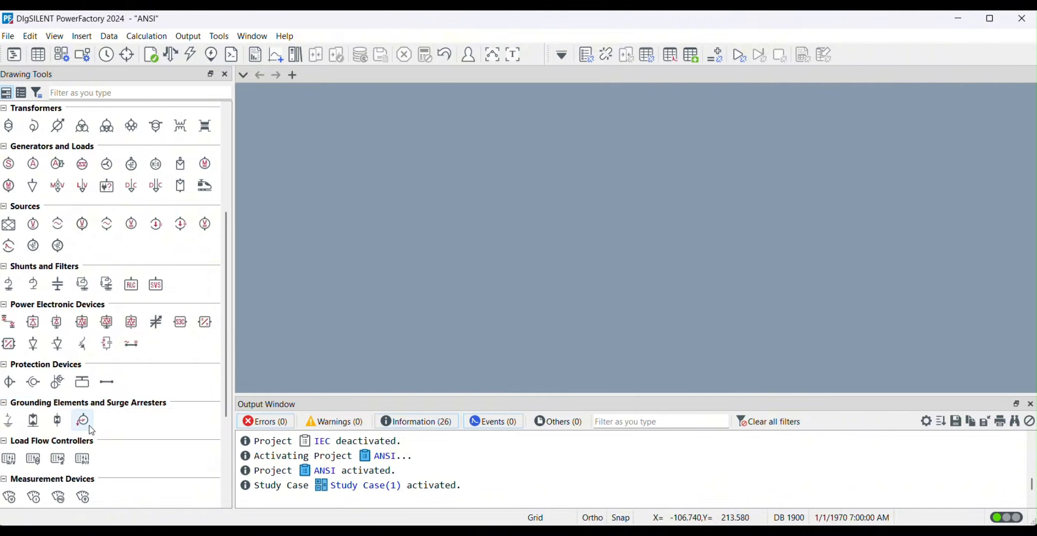
{"action": "scroll", "coordinate": [83, 422], "scroll_direction": "down", "scroll_amount": 3}
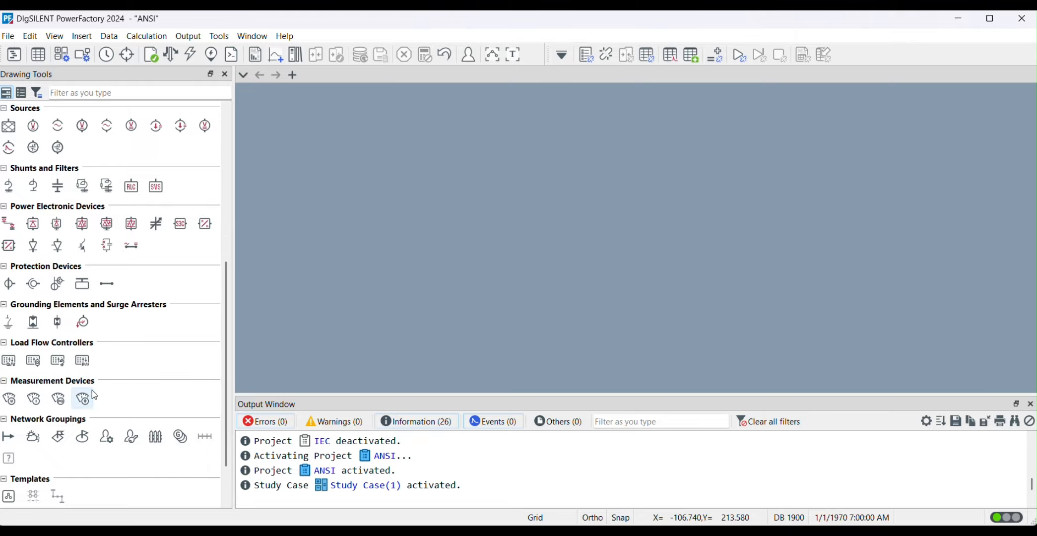
{"action": "scroll", "coordinate": [75, 422], "scroll_direction": "down", "scroll_amount": 2}
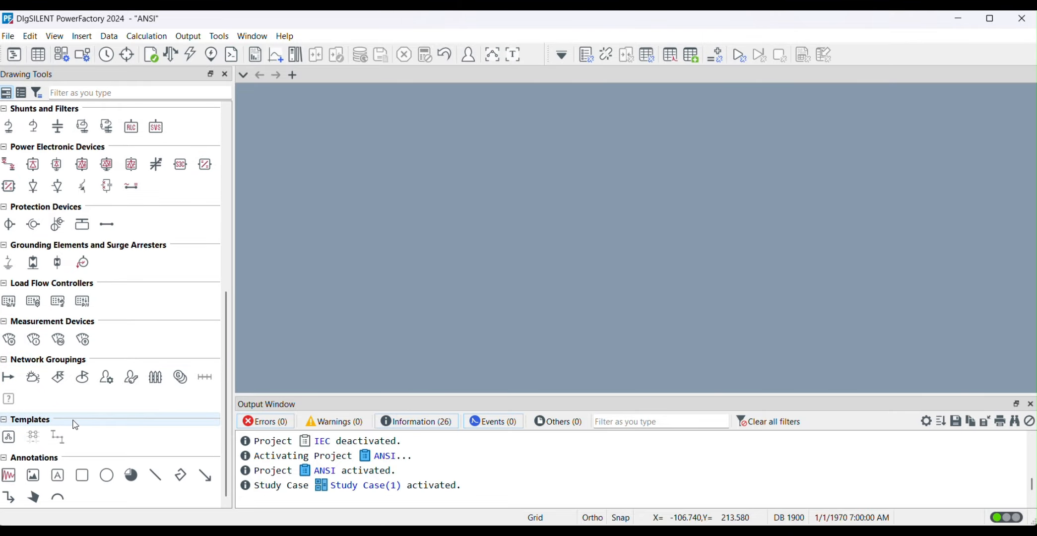
{"action": "scroll", "coordinate": [105, 298], "scroll_direction": "up", "scroll_amount": 6}
{"action": "scroll", "coordinate": [104, 291], "scroll_direction": "up", "scroll_amount": 3}
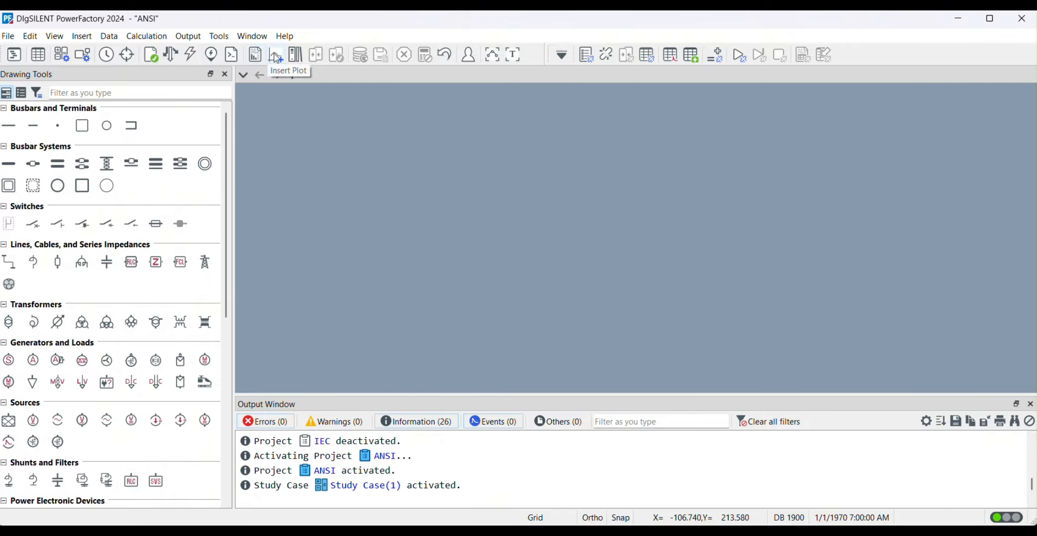
- Open the Data Manager, view the actions available for the ANSI and IEC projects, and close it
{"action": "left_click", "coordinate": [15, 55]}
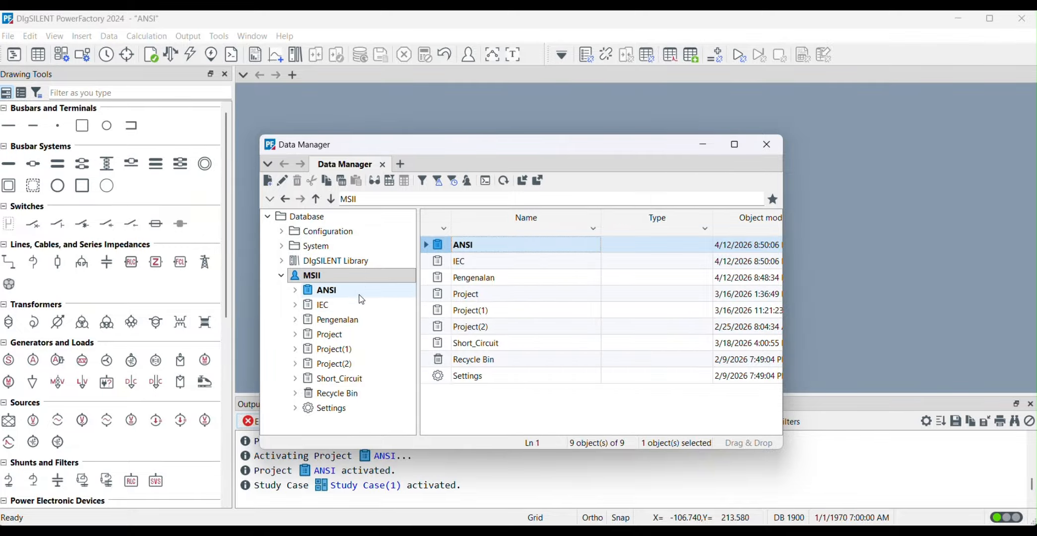
{"action": "right_click", "coordinate": [349, 297]}
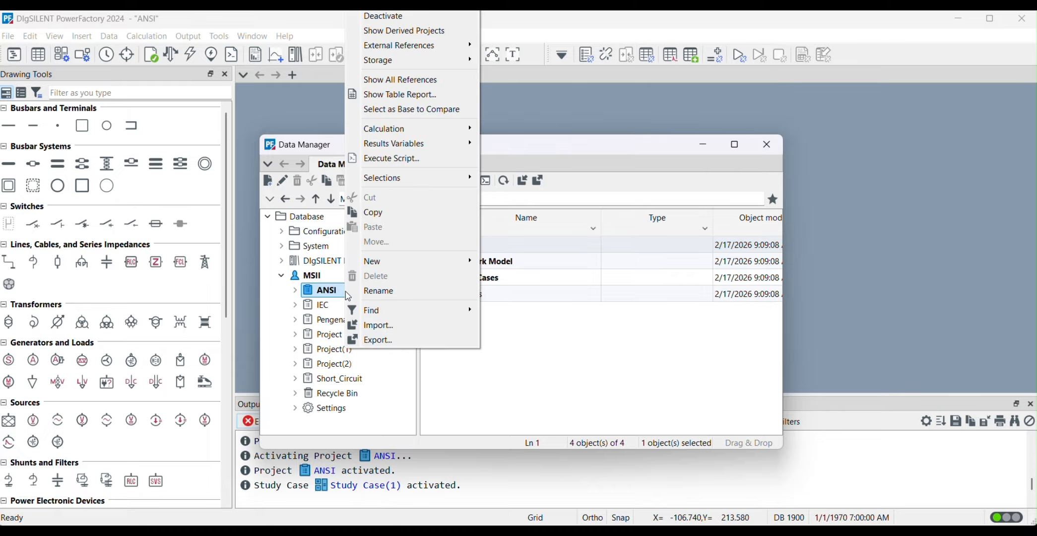
{"action": "right_click", "coordinate": [326, 308]}
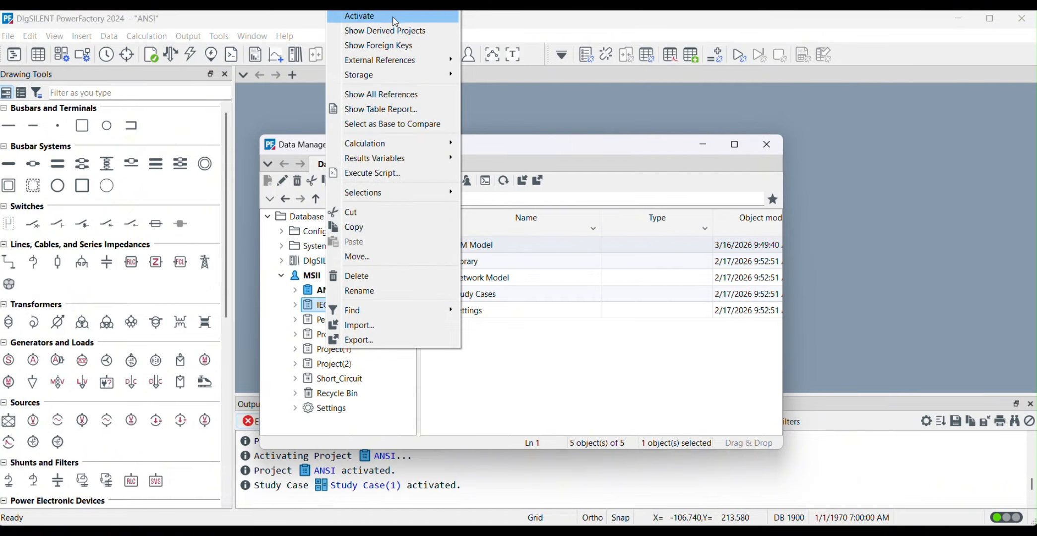
{"action": "left_click", "coordinate": [767, 147]}
{"action": "left_click", "coordinate": [766, 146]}
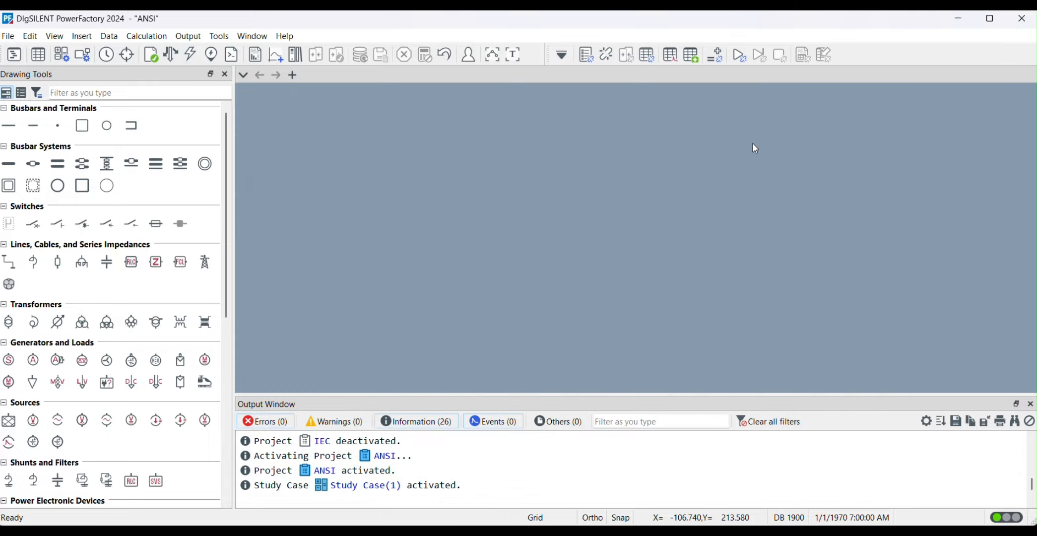
- Create a new project named Project(3) containing a 50 Hz grid named Grid
{"action": "left_click", "coordinate": [10, 40]}
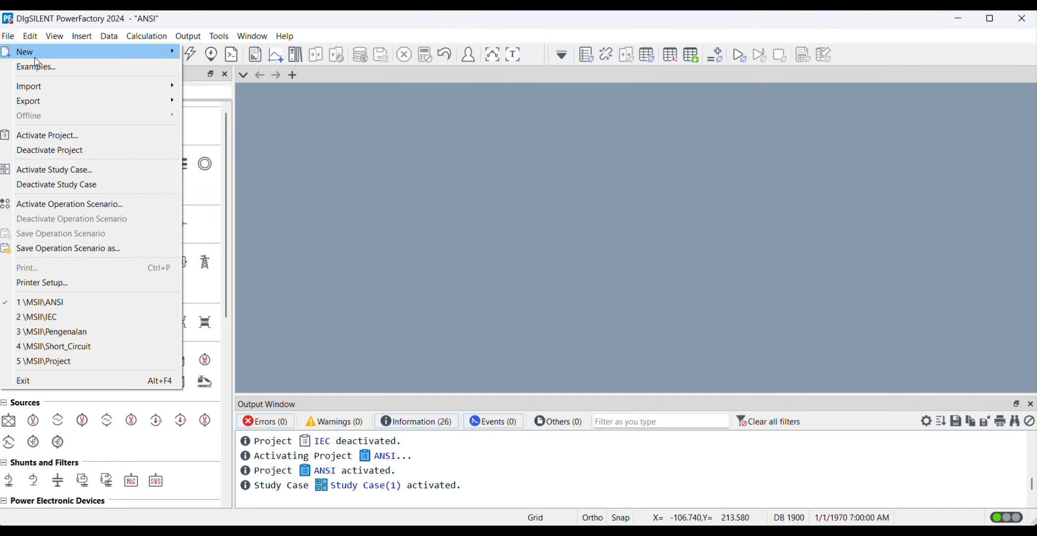
{"action": "mouse_move", "coordinate": [36, 56]}
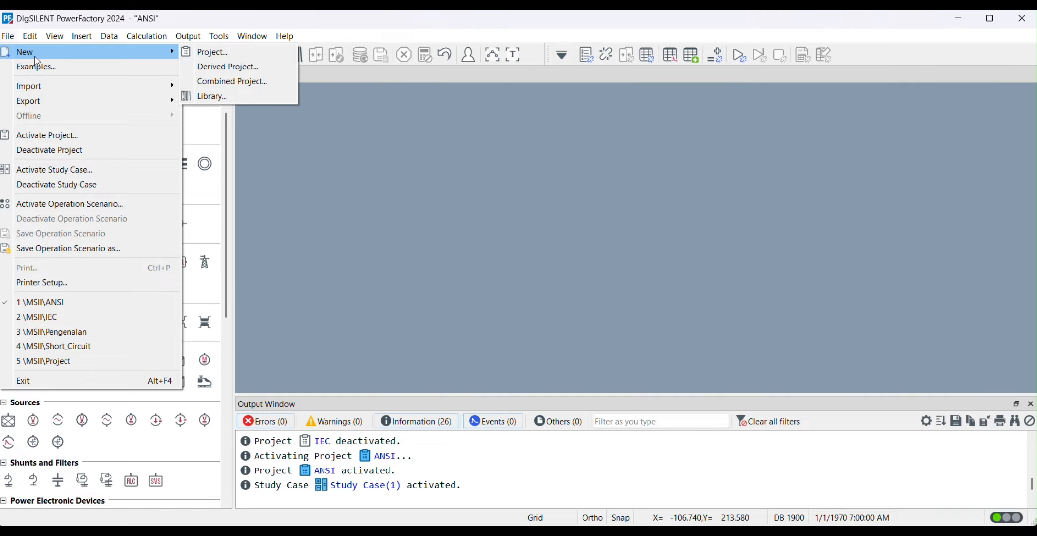
{"action": "left_click", "coordinate": [187, 59]}
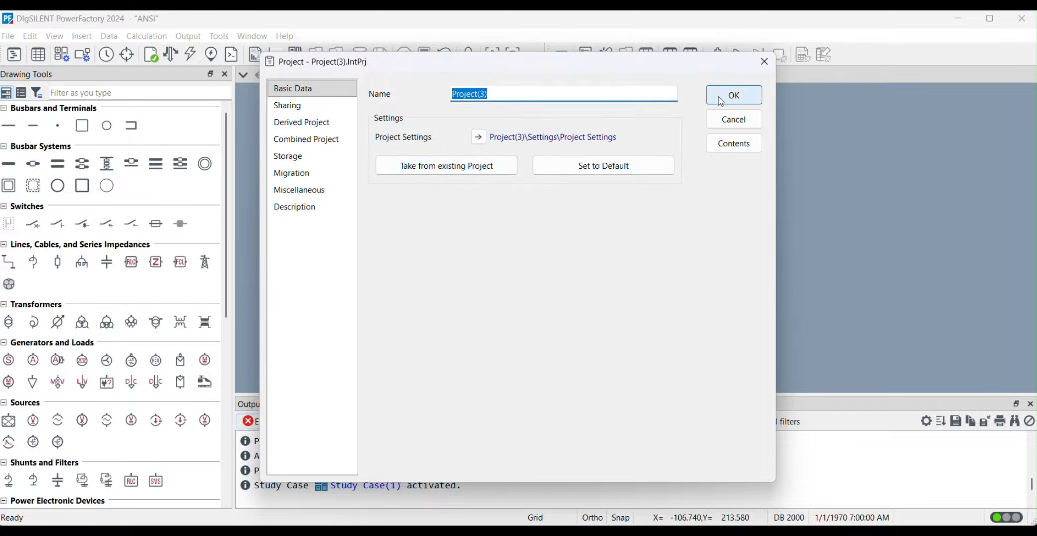
{"action": "left_click", "coordinate": [735, 96]}
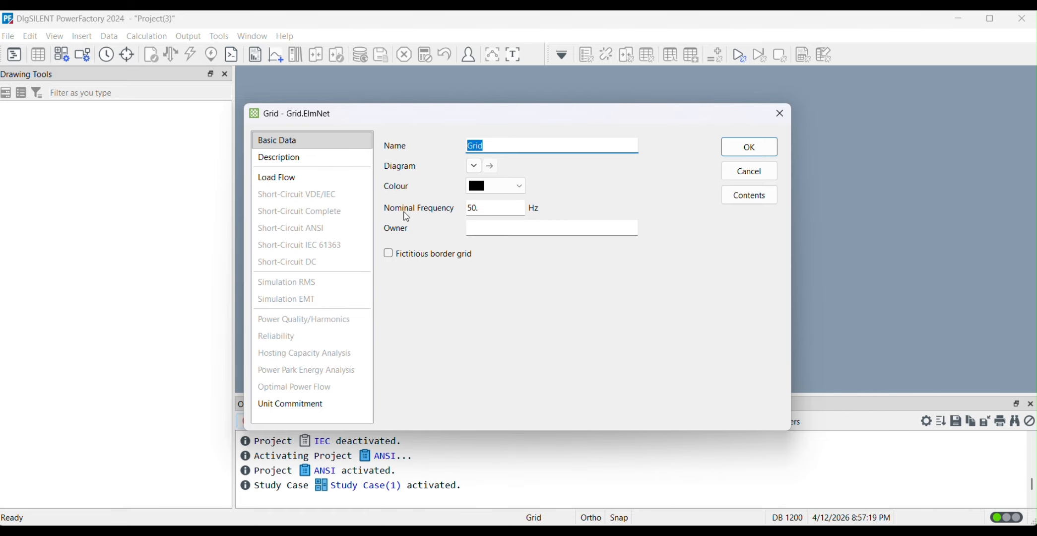
{"action": "left_click", "coordinate": [746, 147]}
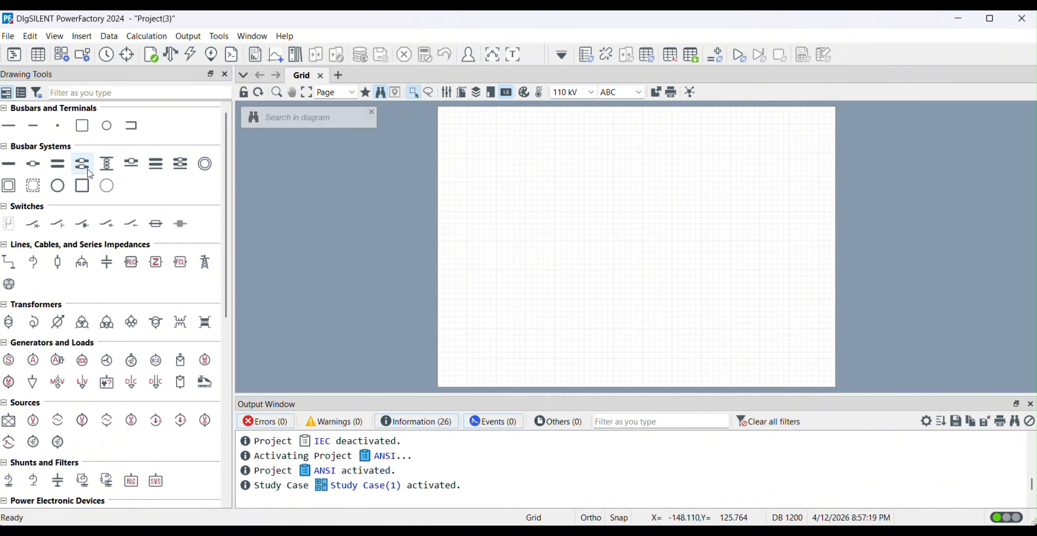
{"action": "left_click", "coordinate": [10, 423]}
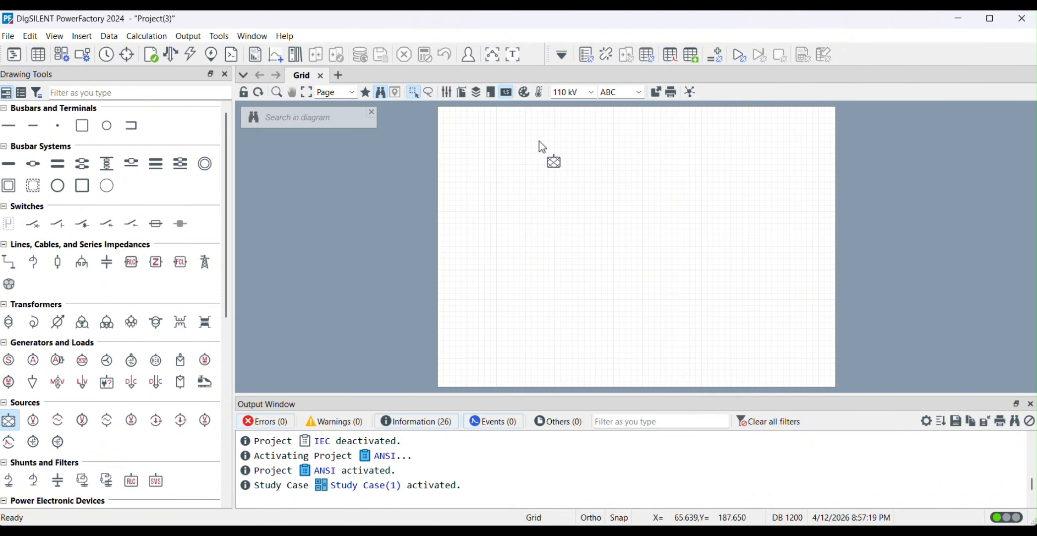
{"action": "left_click", "coordinate": [620, 141]}
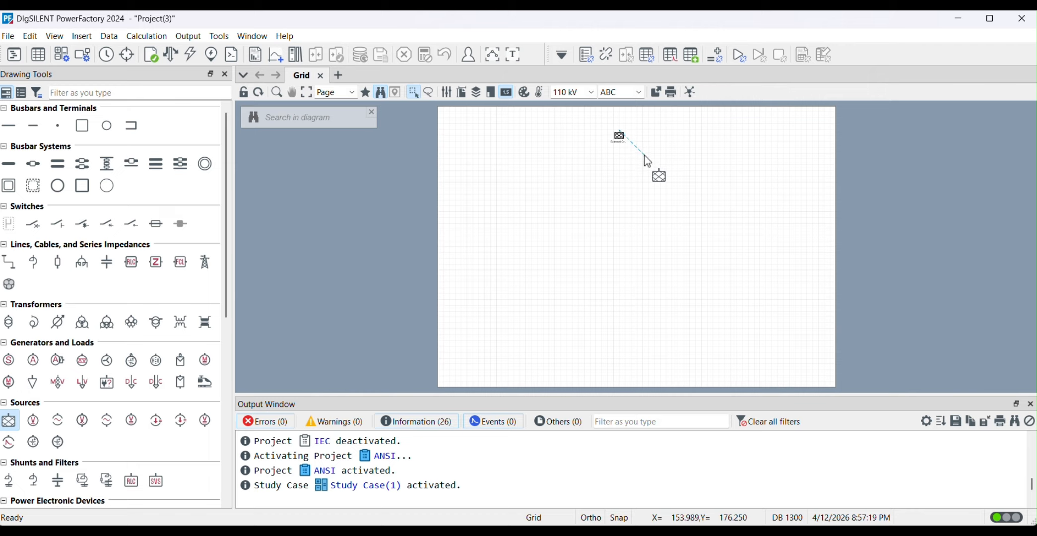
{"action": "key", "text": "Escape"}
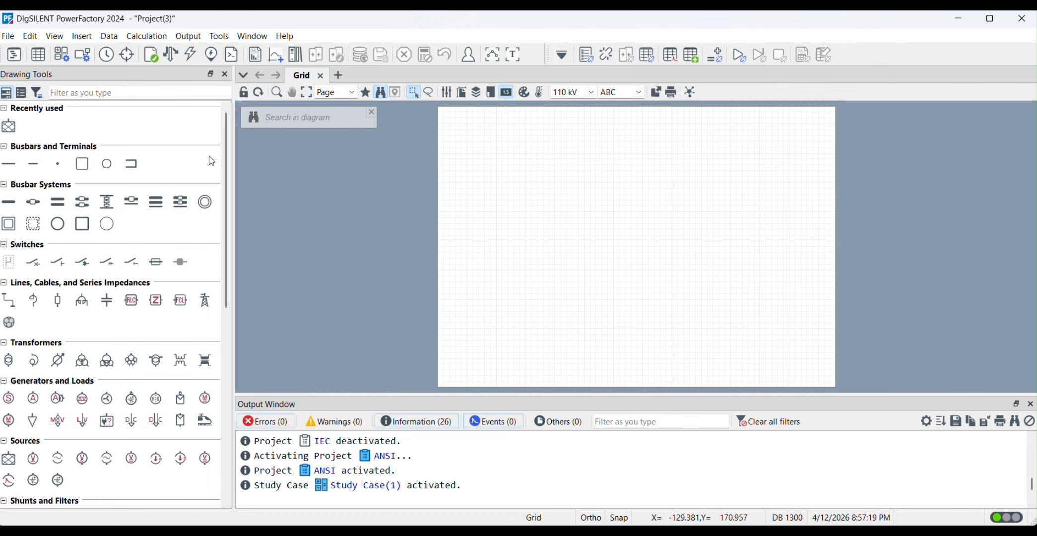
- Place a single busbar system near the upper centre of the grid diagram
{"action": "left_click", "coordinate": [10, 202]}
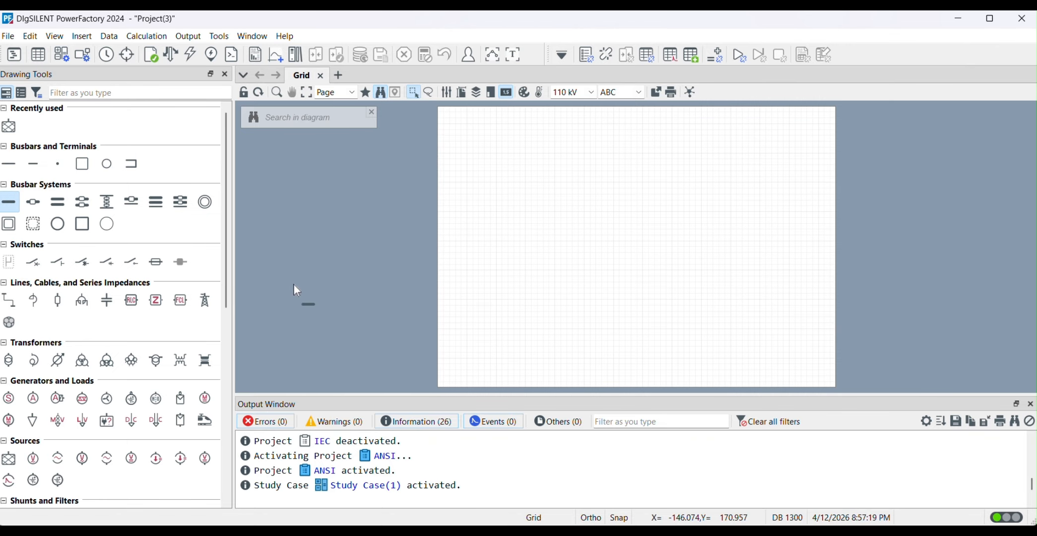
{"action": "left_click", "coordinate": [606, 147]}
{"action": "key", "text": "Escape"}
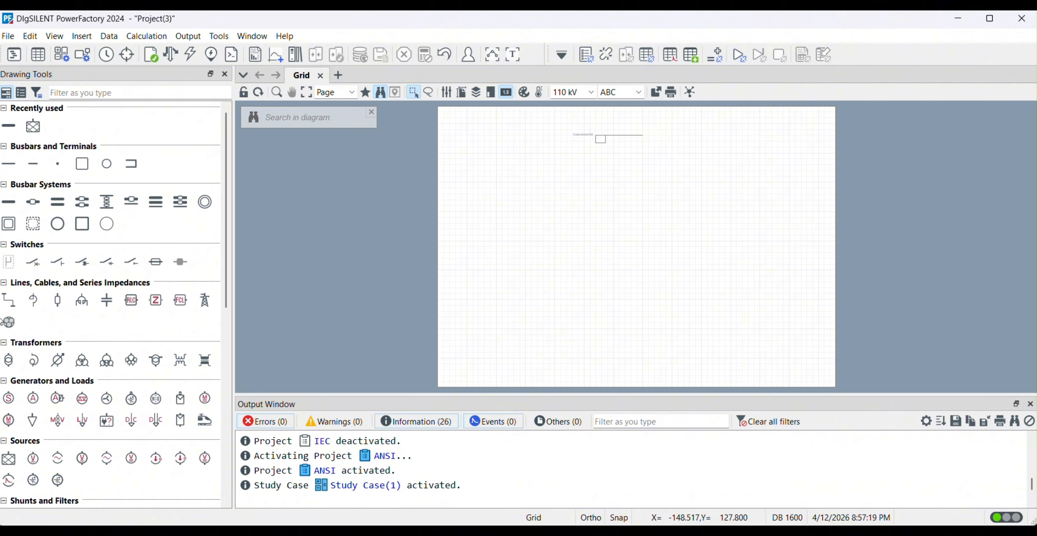
- Connect an external grid to bay 1 of the substation busbar and move its symbol above the busbar
{"action": "left_click", "coordinate": [8, 458]}
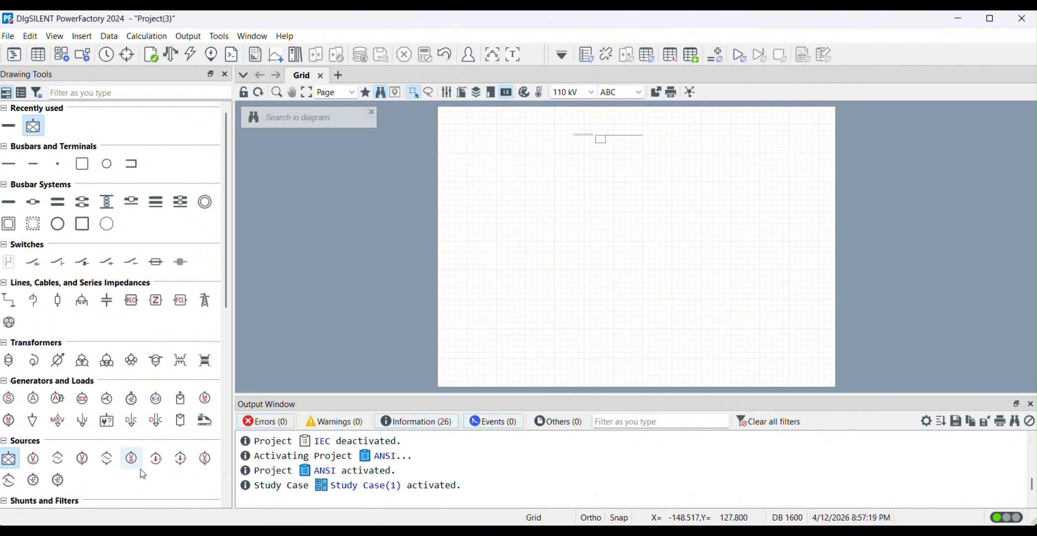
{"action": "left_click", "coordinate": [634, 146]}
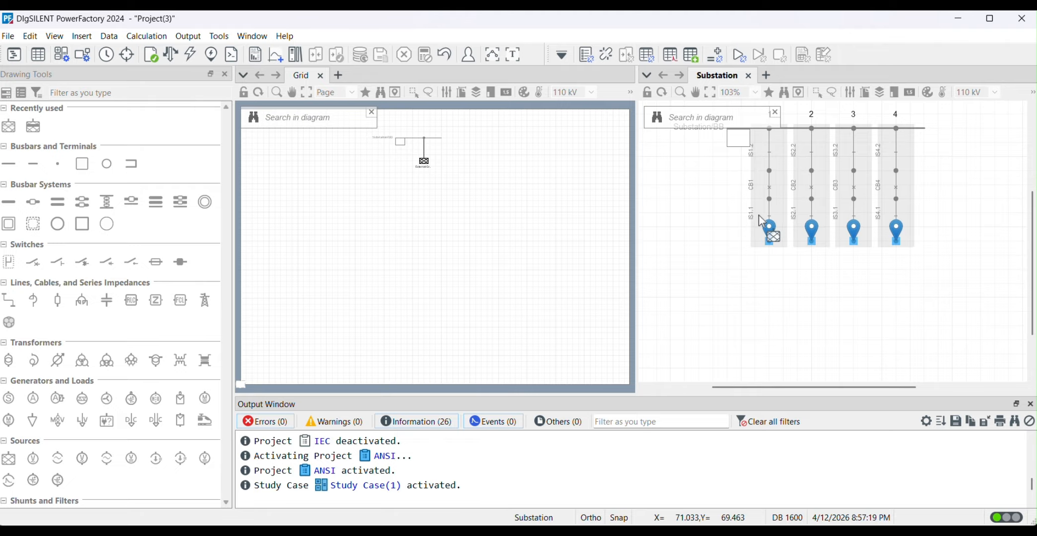
{"action": "left_click", "coordinate": [770, 246]}
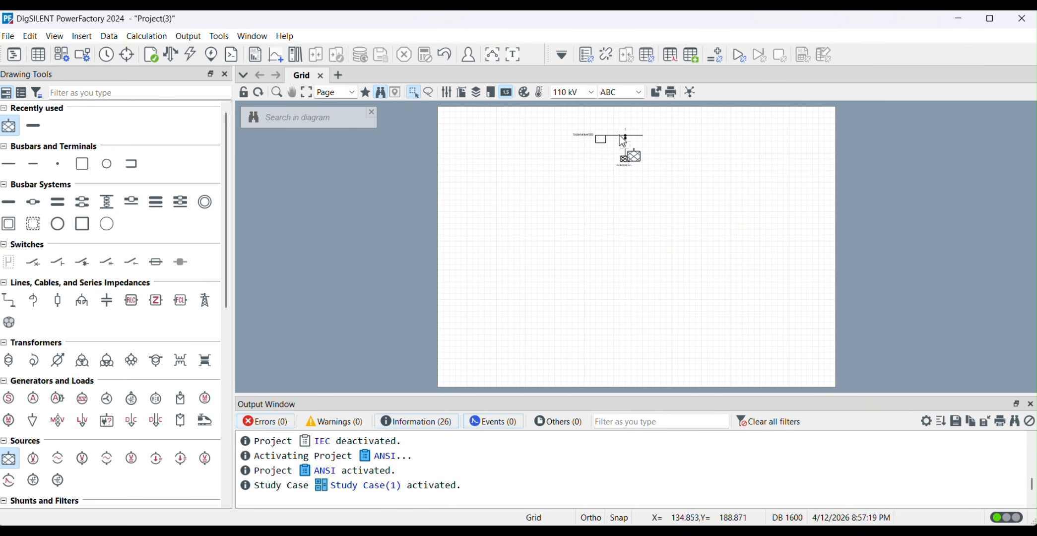
{"action": "scroll", "coordinate": [628, 143], "scroll_direction": "up", "scroll_amount": 3}
{"action": "scroll", "coordinate": [629, 144], "scroll_direction": "up", "scroll_amount": 2}
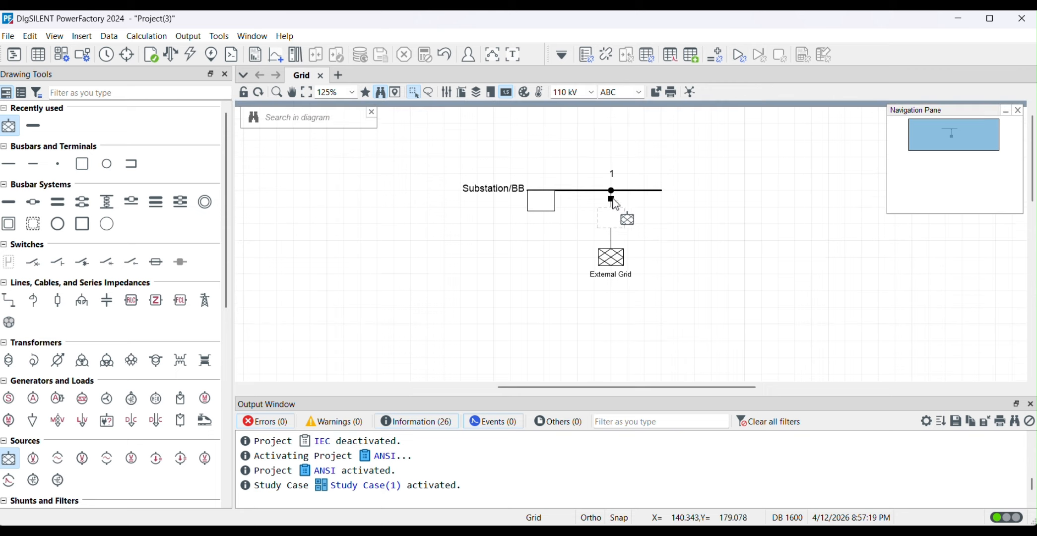
{"action": "key", "text": "Escape"}
{"action": "left_click_drag", "start_coordinate": [607, 259], "coordinate": [620, 139]}
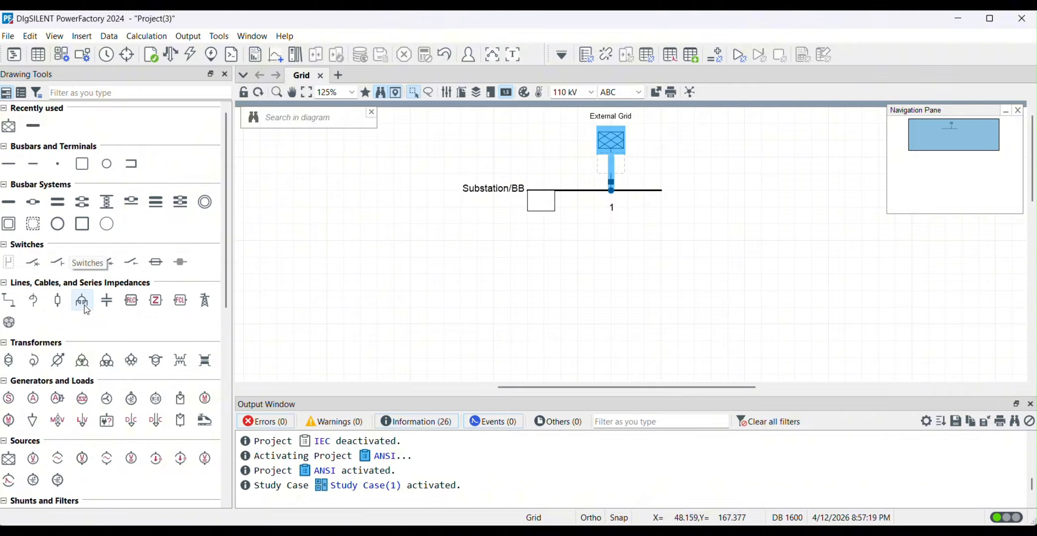
- Place a second single busbar system below the first one in the grid diagram
{"action": "scroll", "coordinate": [83, 305], "scroll_direction": "down", "scroll_amount": 1}
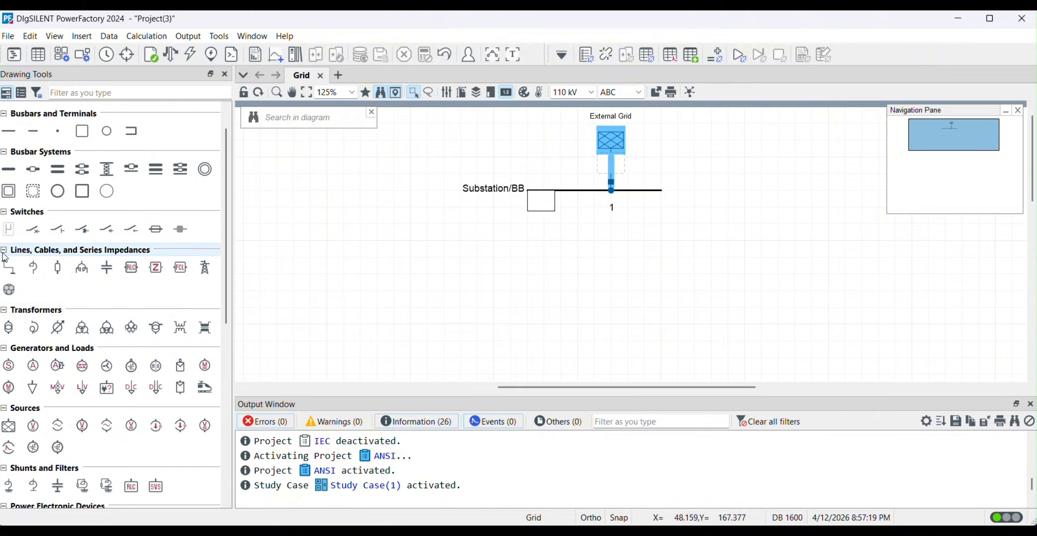
{"action": "left_click", "coordinate": [9, 168]}
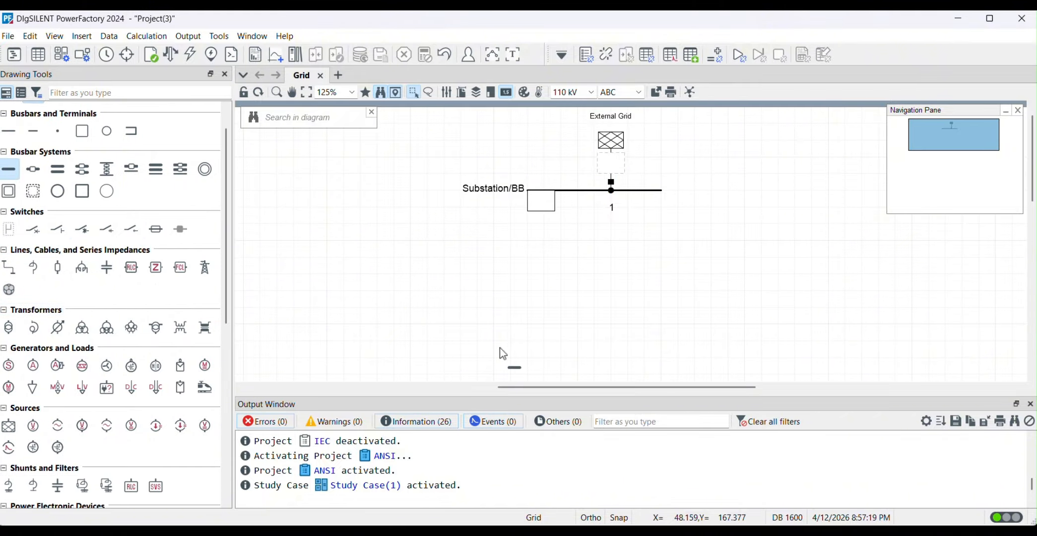
{"action": "left_click", "coordinate": [587, 307]}
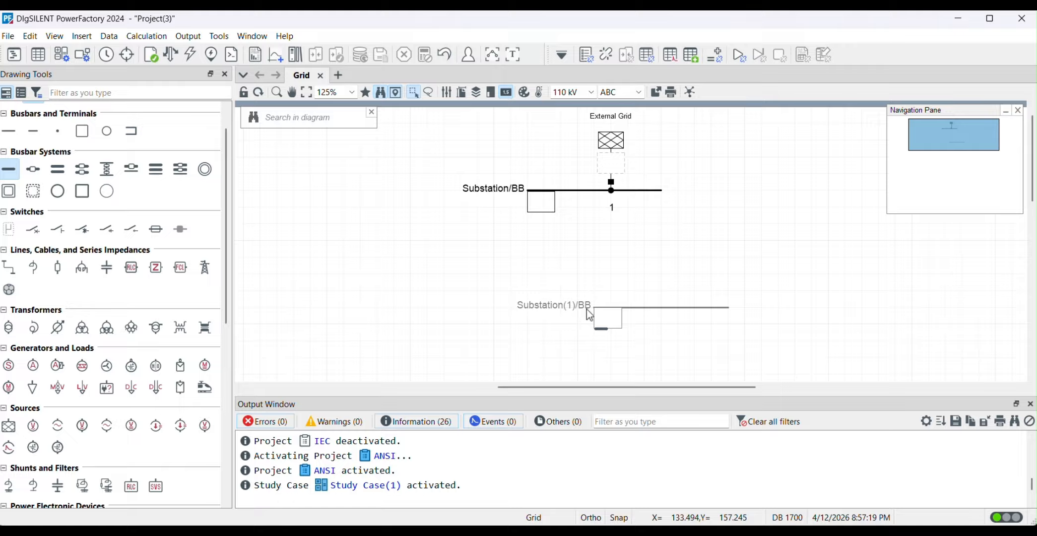
- Connect a two-winding transformer between bay 2 of the upper substation and bay 1 of the lower substation
{"action": "left_click", "coordinate": [10, 326]}
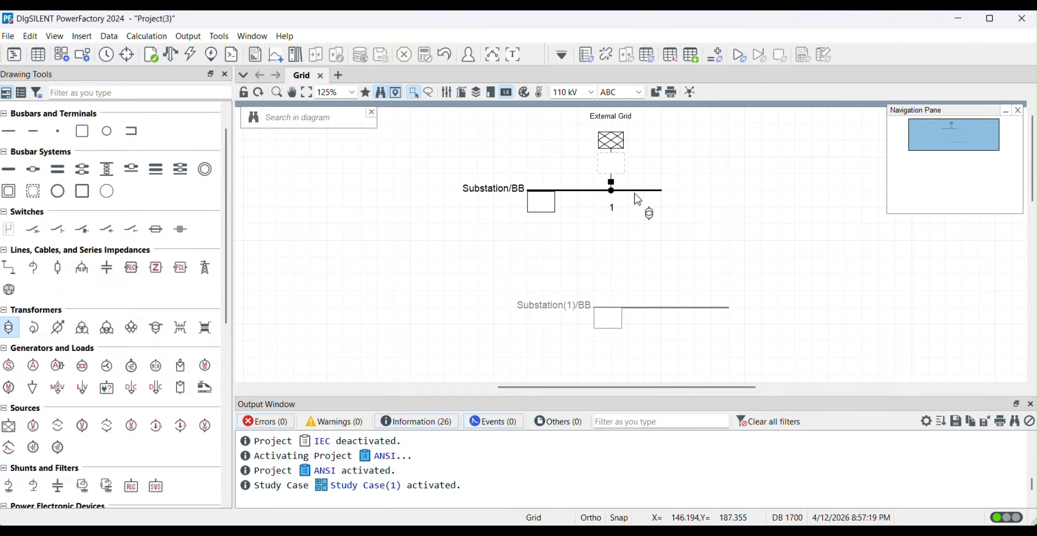
{"action": "left_click", "coordinate": [633, 191]}
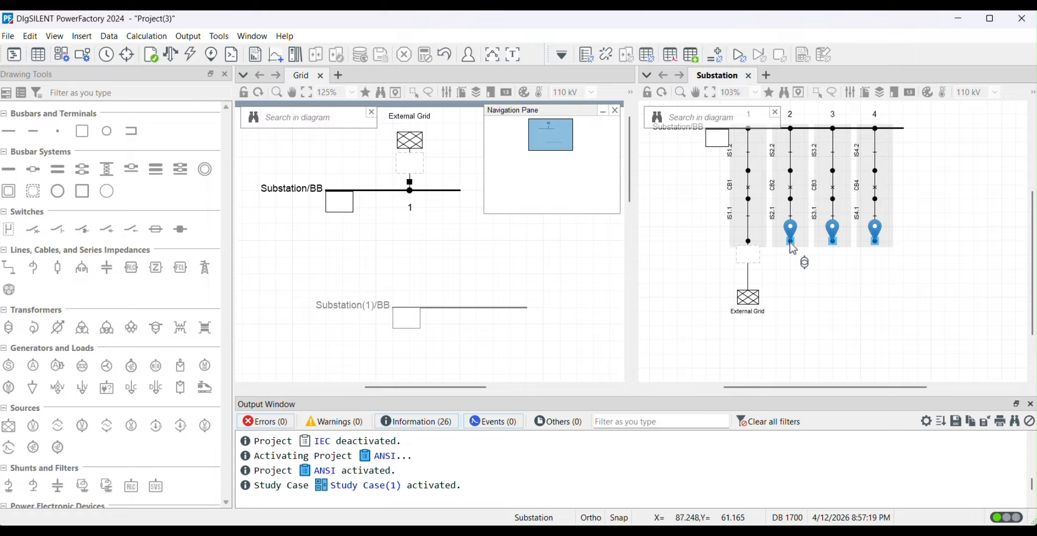
{"action": "left_click", "coordinate": [790, 237]}
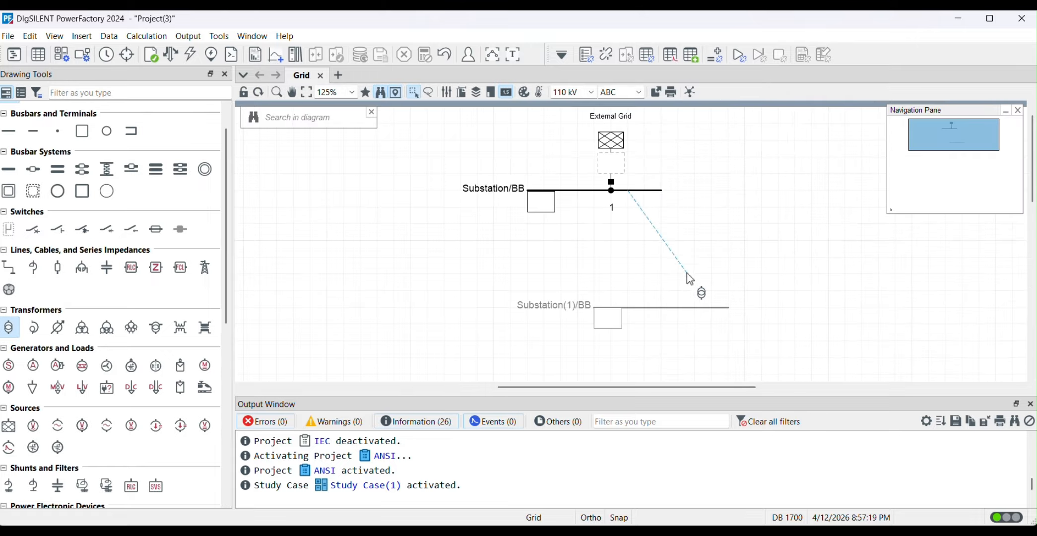
{"action": "left_click", "coordinate": [647, 312]}
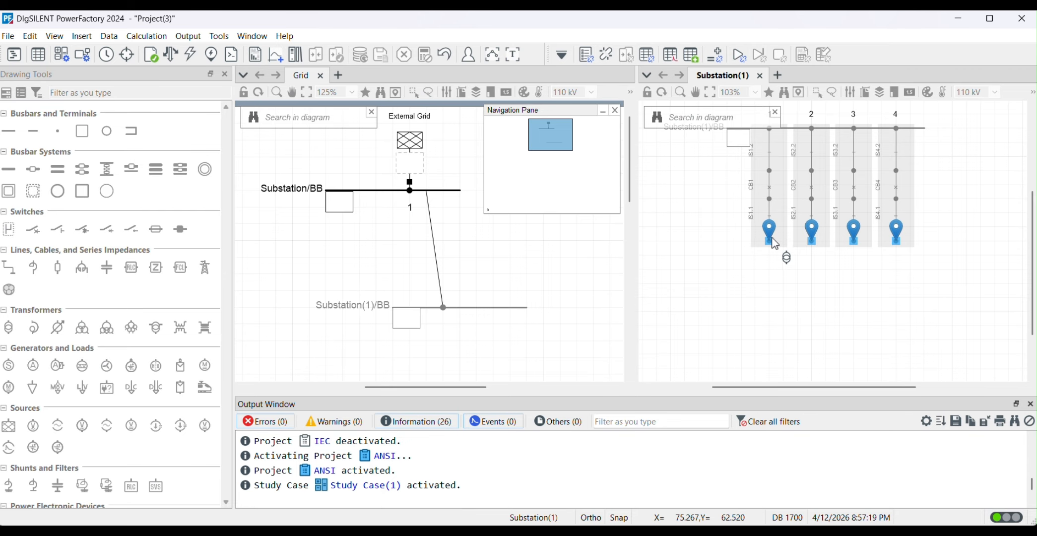
{"action": "left_click", "coordinate": [769, 239]}
{"action": "key", "text": "Escape"}
- Move the lower busbar further down and reposition the transformer symbol midway between the two busbars
{"action": "scroll", "coordinate": [619, 227], "scroll_direction": "down", "scroll_amount": 2}
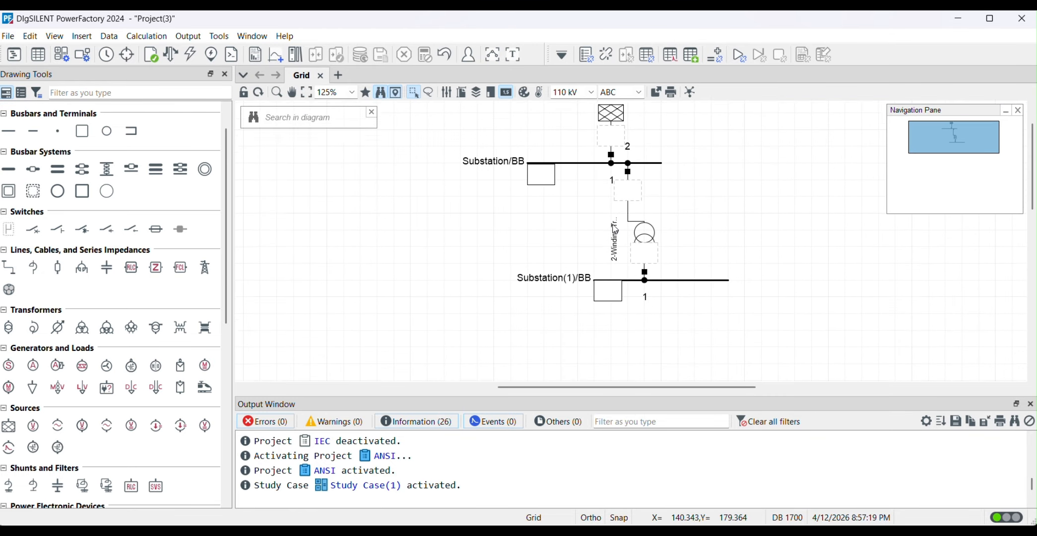
{"action": "double_click", "coordinate": [663, 253]}
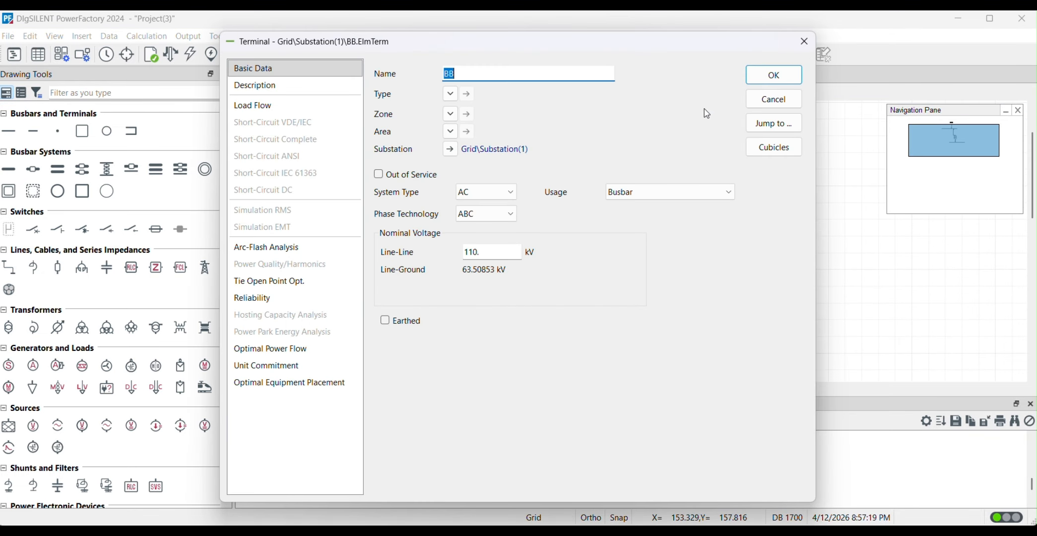
{"action": "left_click", "coordinate": [805, 44]}
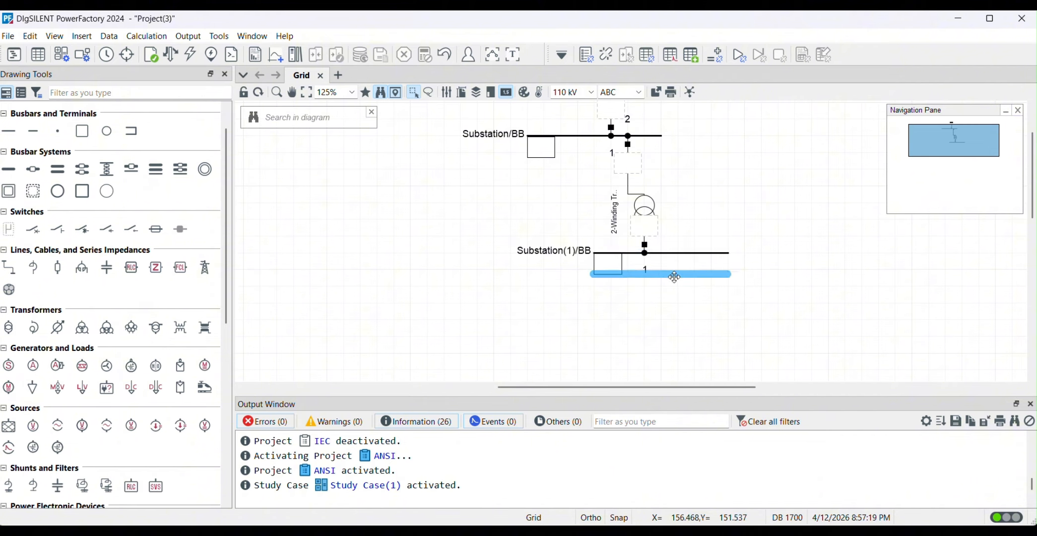
{"action": "left_click", "coordinate": [639, 266]}
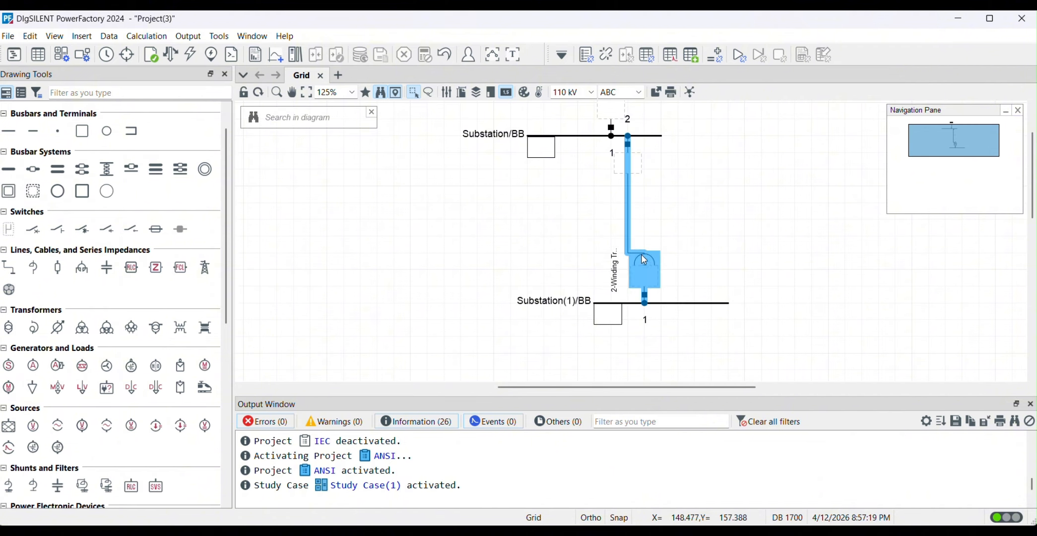
{"action": "left_click_drag", "start_coordinate": [641, 255], "coordinate": [648, 220]}
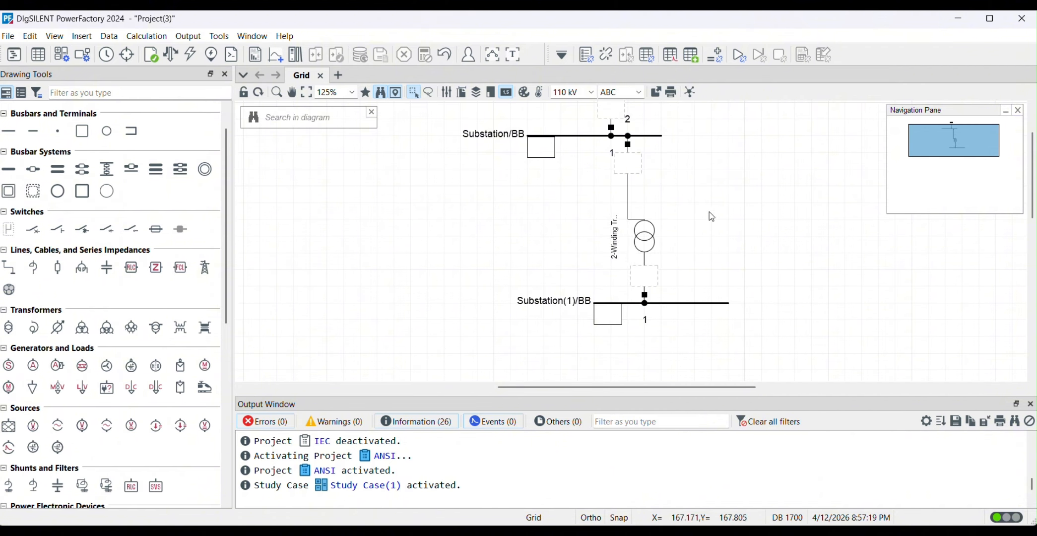
- Start a new project type for the two-winding transformer, keeping Three Phase Transformer as its technology
{"action": "double_click", "coordinate": [640, 239]}
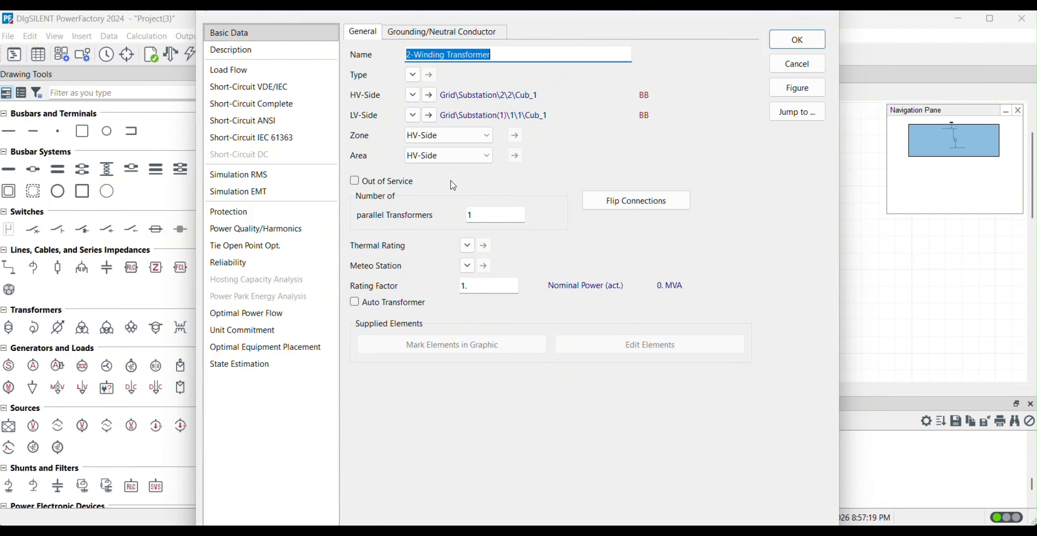
{"action": "left_click", "coordinate": [413, 76]}
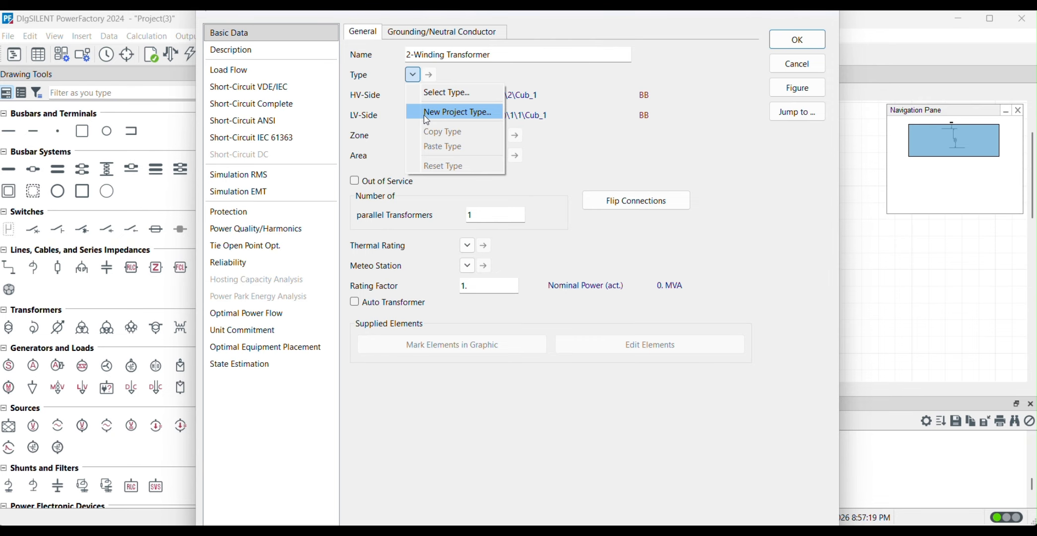
{"action": "left_click", "coordinate": [440, 114]}
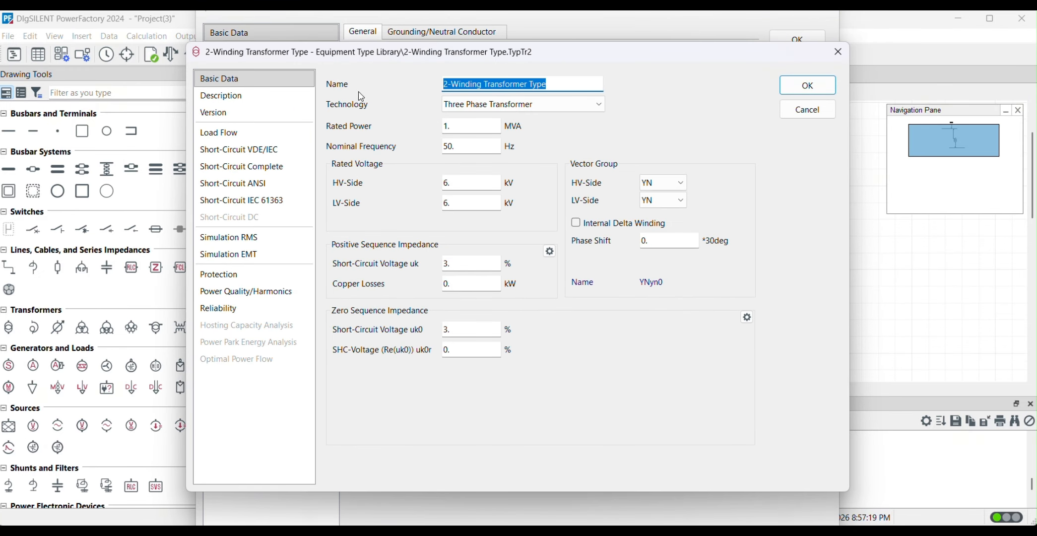
{"action": "left_click", "coordinate": [466, 104]}
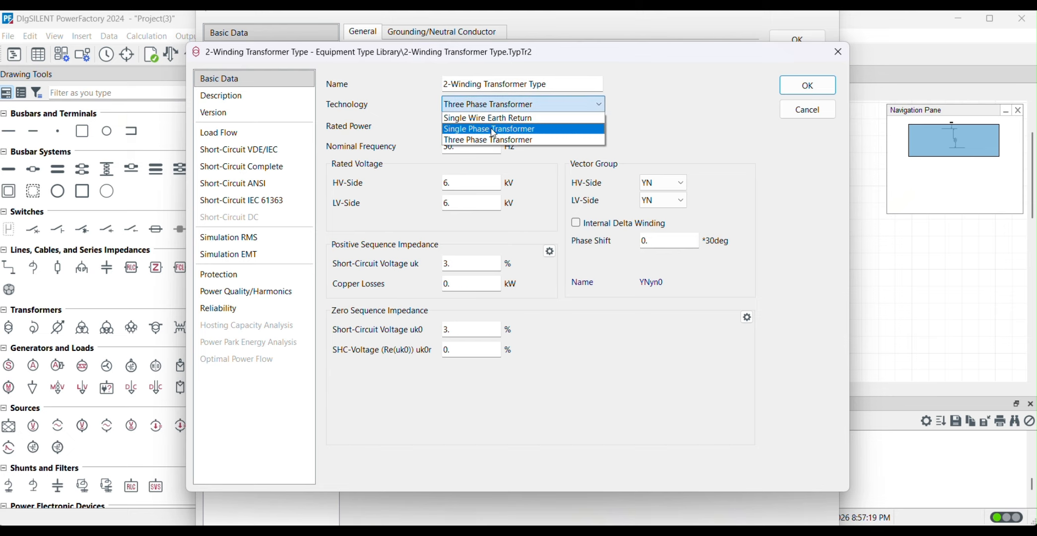
{"action": "left_click", "coordinate": [489, 105]}
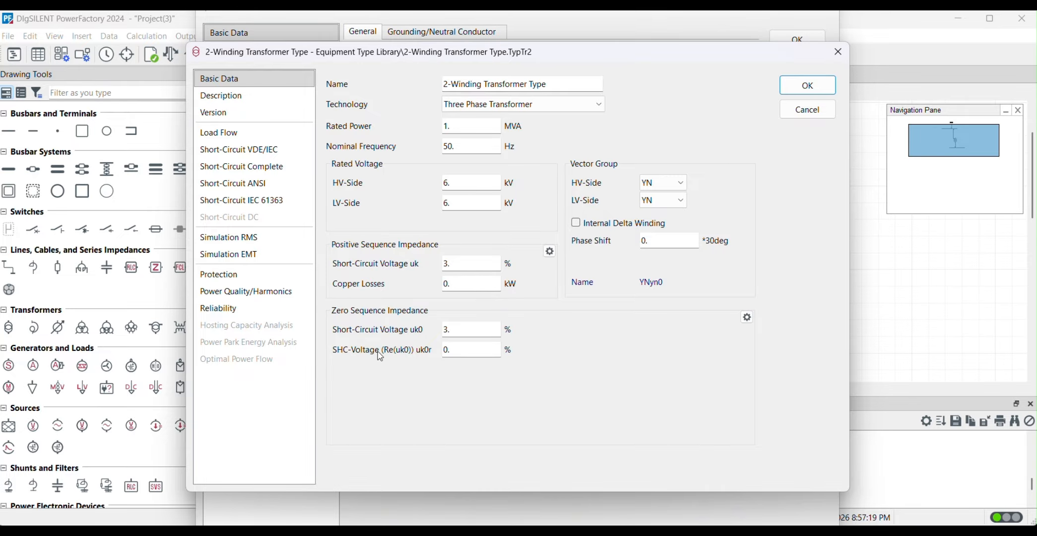
- Review the new transformer type's load flow and short-circuit parameters and accept the type with its default values
{"action": "left_click", "coordinate": [246, 153]}
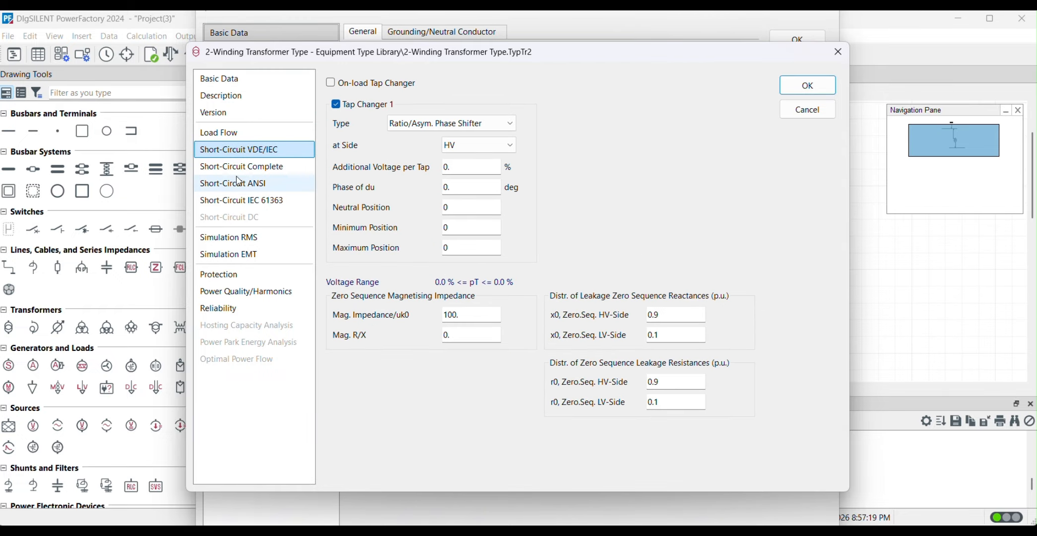
{"action": "left_click", "coordinate": [242, 167]}
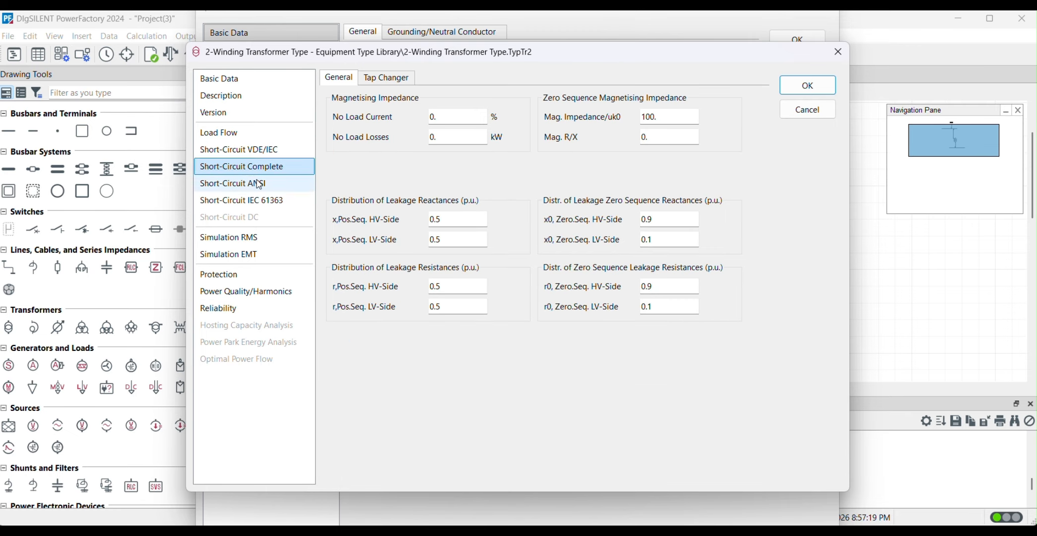
{"action": "left_click", "coordinate": [259, 185]}
{"action": "left_click", "coordinate": [256, 202]}
{"action": "left_click", "coordinate": [242, 167]}
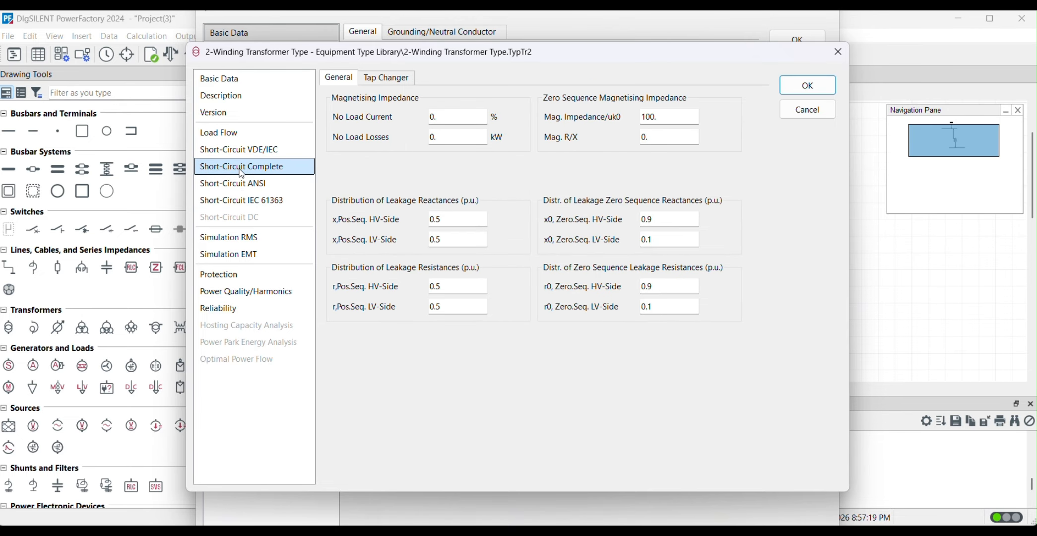
{"action": "left_click", "coordinate": [229, 133]}
{"action": "left_click", "coordinate": [240, 150]}
{"action": "left_click", "coordinate": [233, 133]}
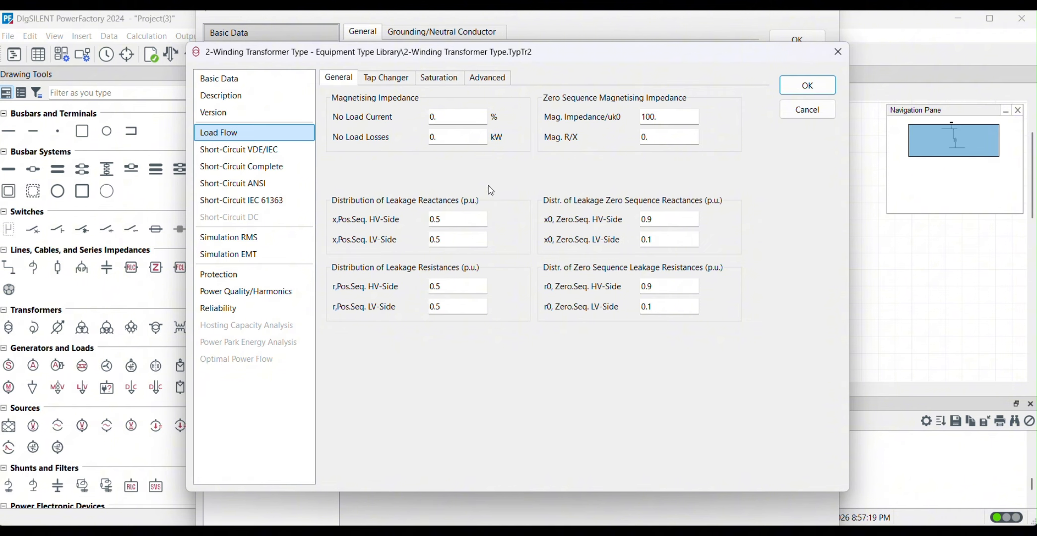
{"action": "left_click", "coordinate": [229, 85]}
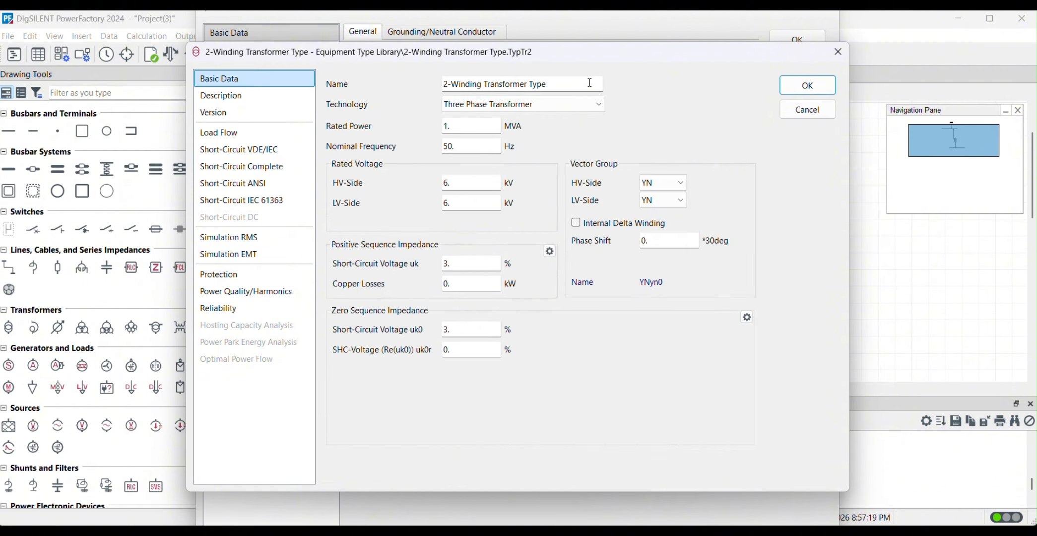
{"action": "left_click", "coordinate": [807, 88]}
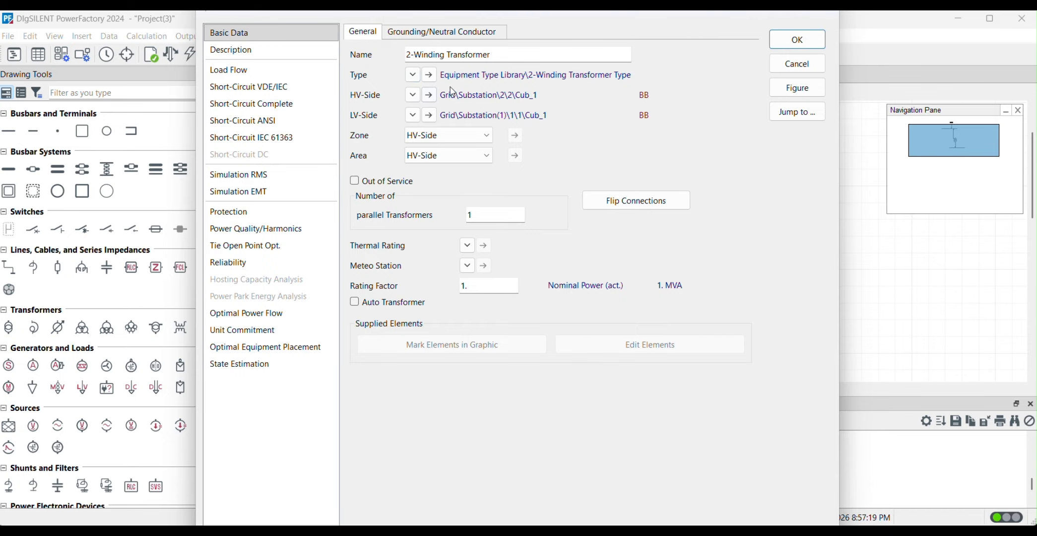
- Inspect the project's Equipment Type Library from the transformer's type selection and leave the transformer data without saving
{"action": "left_click", "coordinate": [413, 75]}
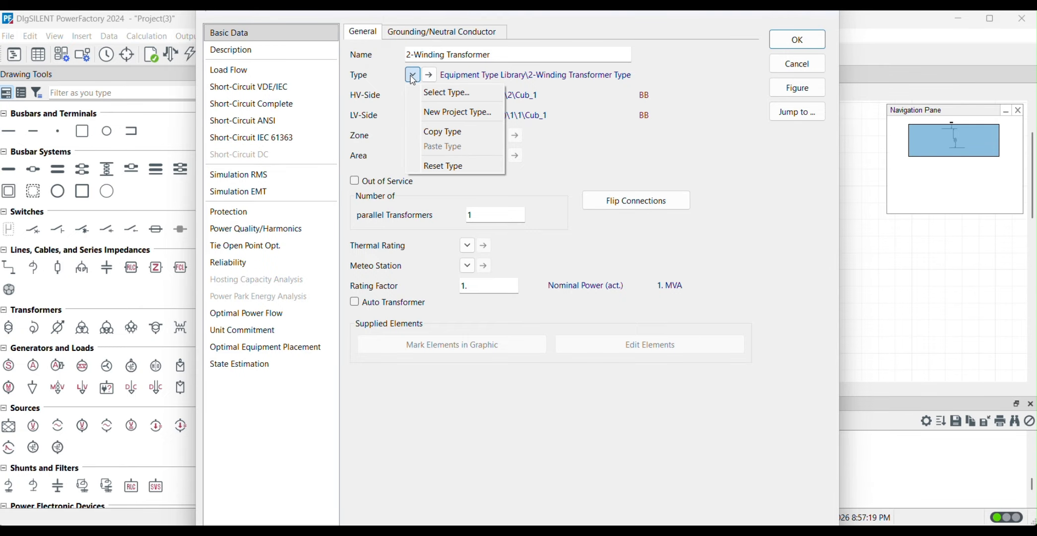
{"action": "left_click", "coordinate": [563, 106]}
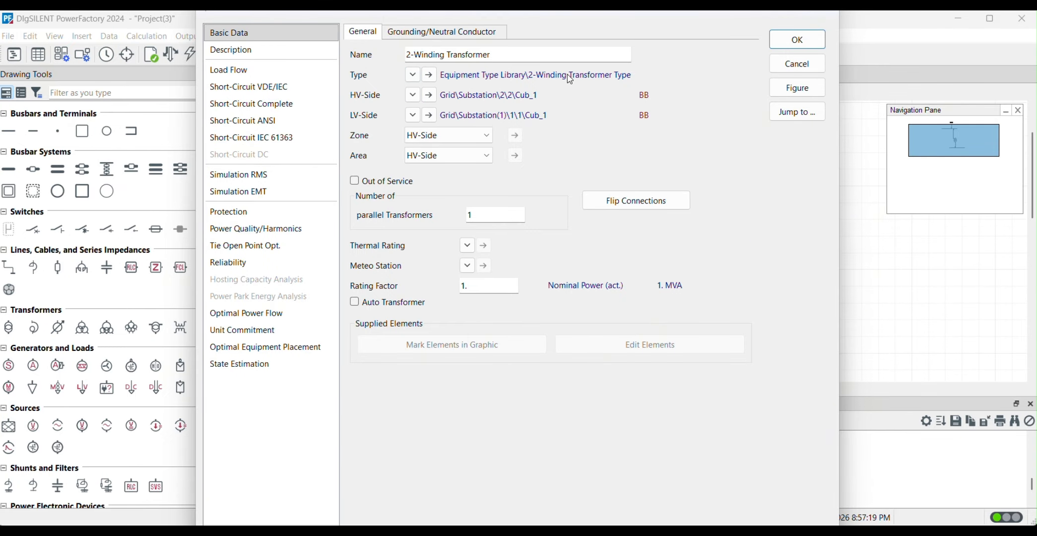
{"action": "left_click", "coordinate": [412, 76]}
{"action": "left_click", "coordinate": [431, 91]}
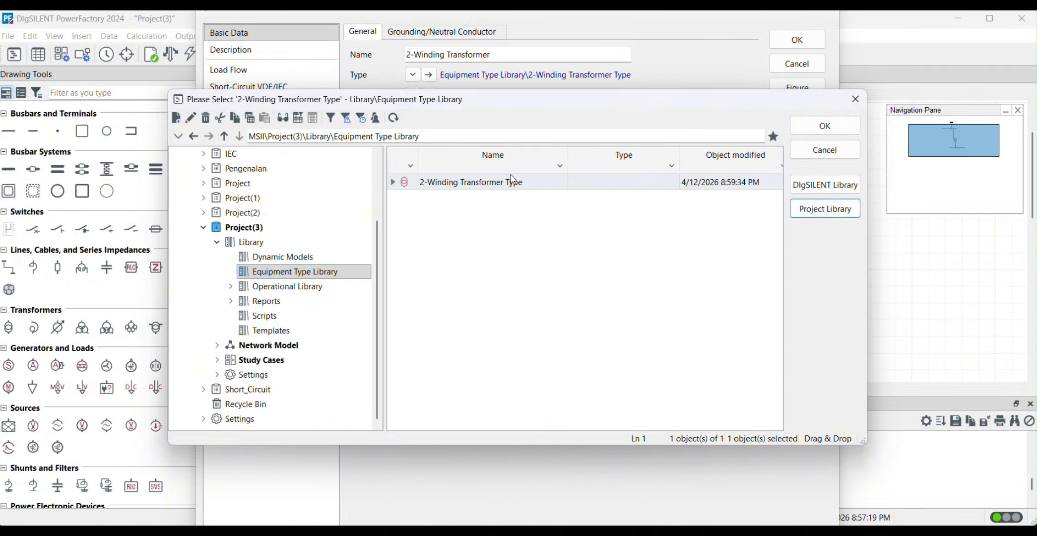
{"action": "left_click", "coordinate": [855, 99]}
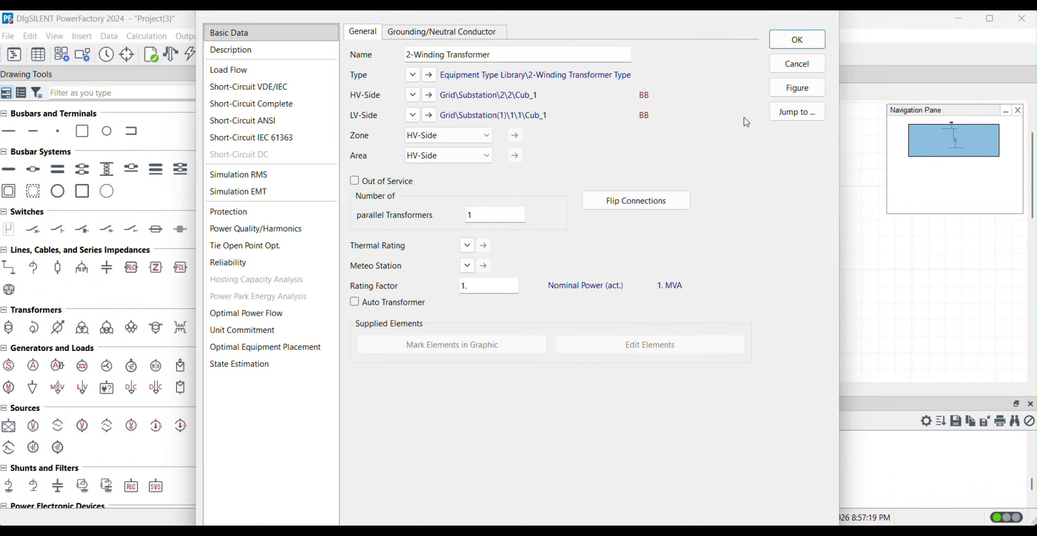
{"action": "left_click", "coordinate": [787, 70]}
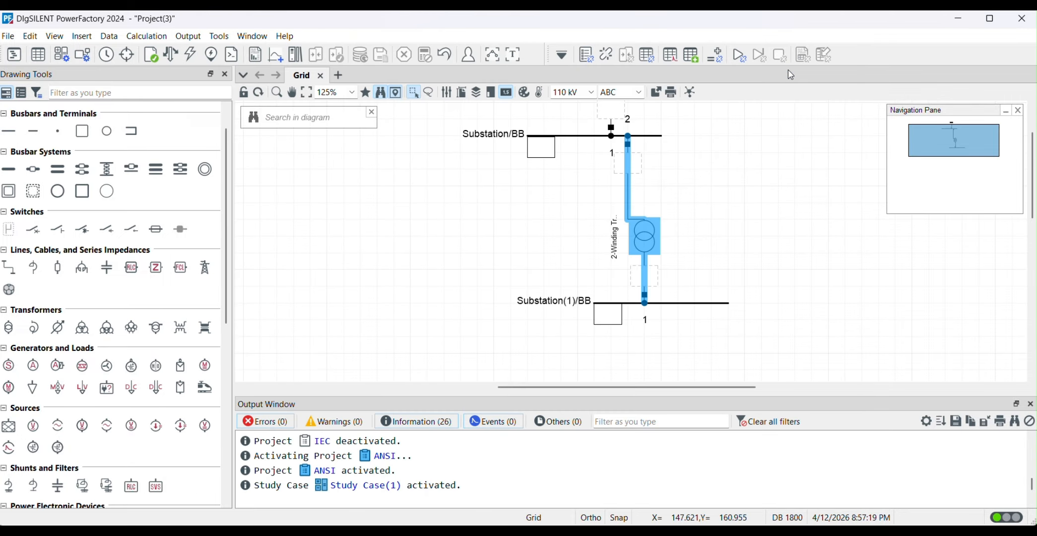
- Check the upper busbar's basic data and the cubicle on the transformer's HV side
{"action": "double_click", "coordinate": [566, 136]}
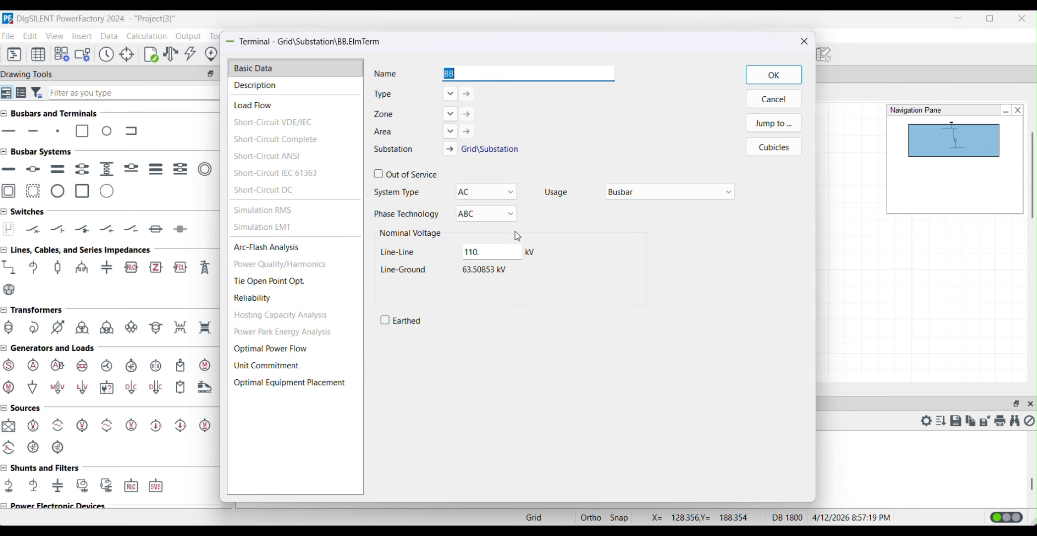
{"action": "left_click", "coordinate": [804, 41]}
{"action": "double_click", "coordinate": [601, 210]}
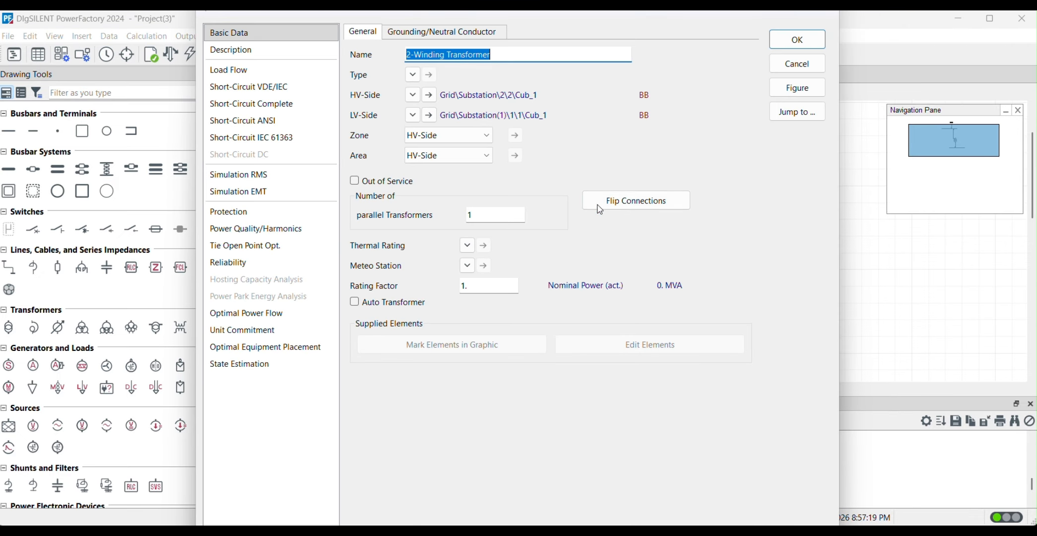
{"action": "left_click", "coordinate": [414, 76]}
{"action": "left_click", "coordinate": [417, 107]}
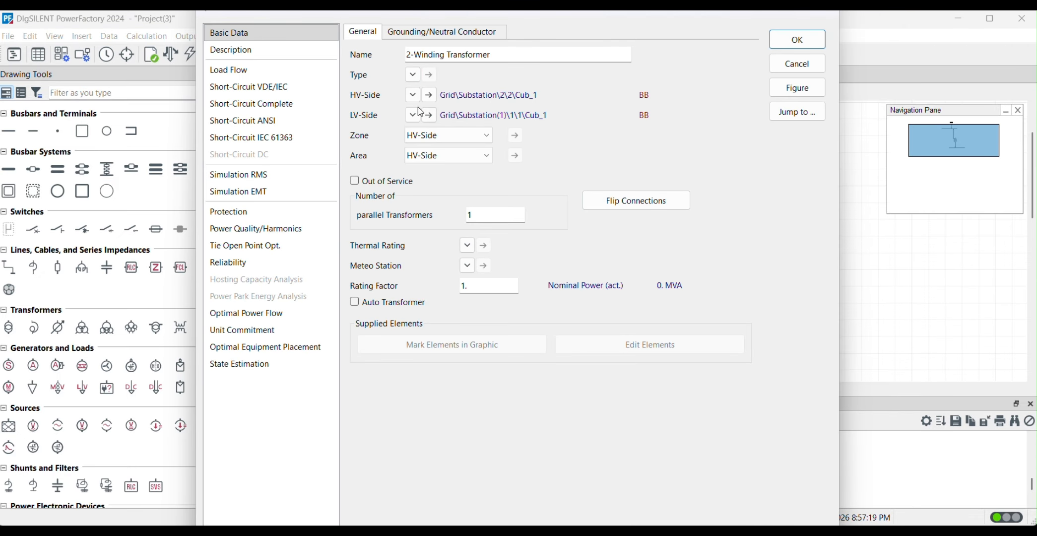
{"action": "left_click", "coordinate": [430, 95]}
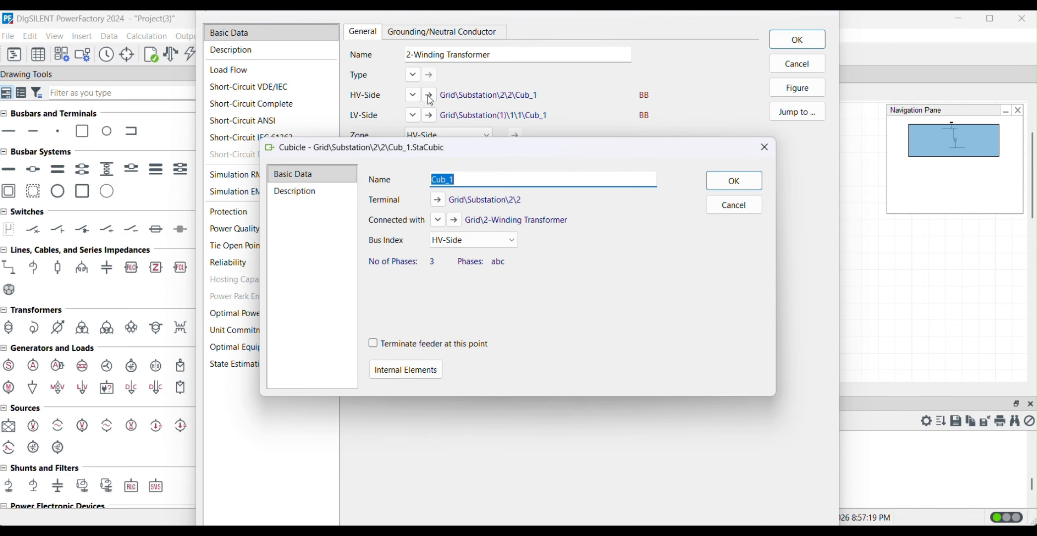
{"action": "left_click", "coordinate": [765, 147]}
- Assign the existing 2-Winding Transformer Type from the project's Equipment Type Library to the transformer
{"action": "left_click", "coordinate": [414, 75]}
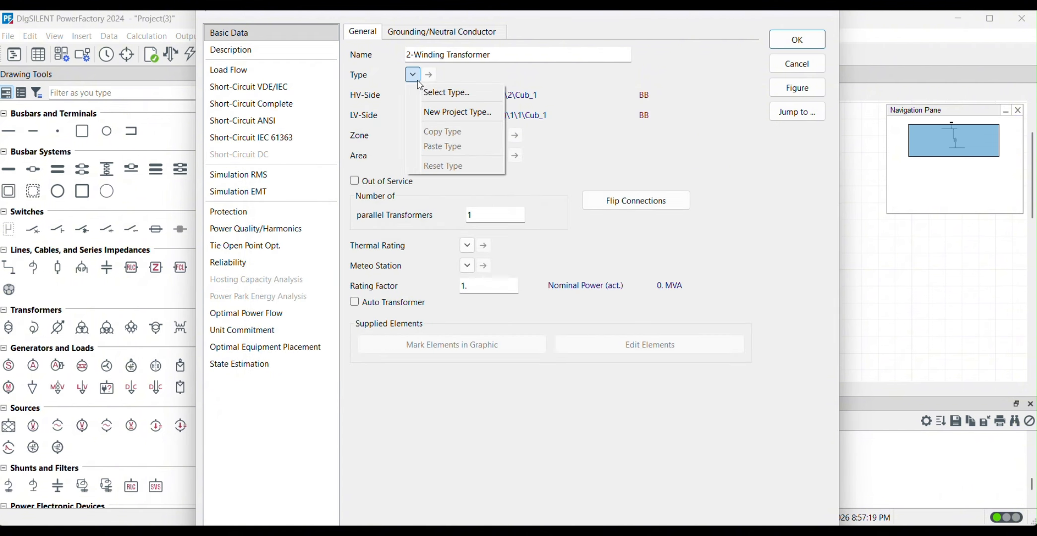
{"action": "left_click", "coordinate": [446, 93]}
{"action": "left_click", "coordinate": [462, 182]}
{"action": "left_click", "coordinate": [463, 182]}
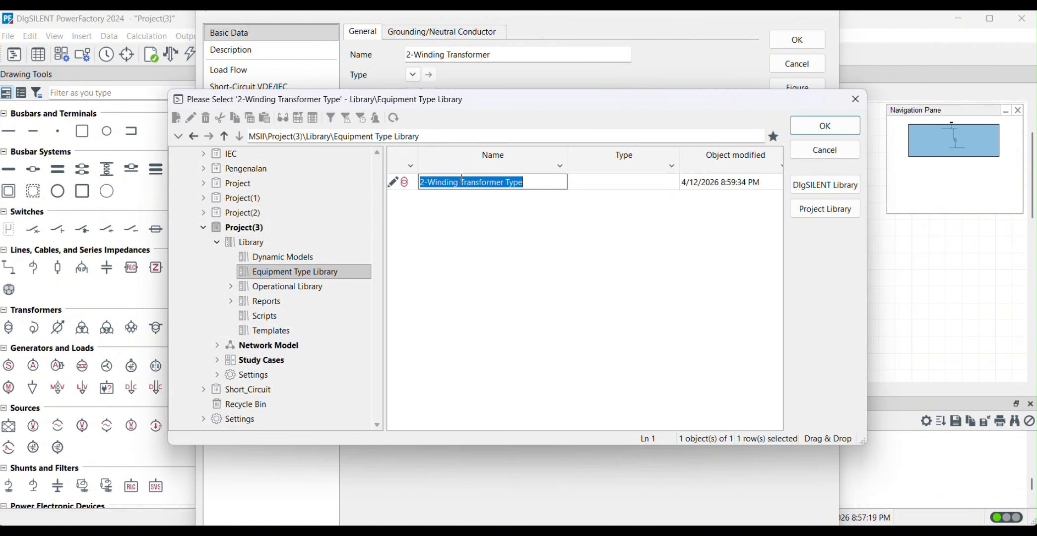
{"action": "left_click", "coordinate": [599, 182]}
{"action": "left_click", "coordinate": [826, 126]}
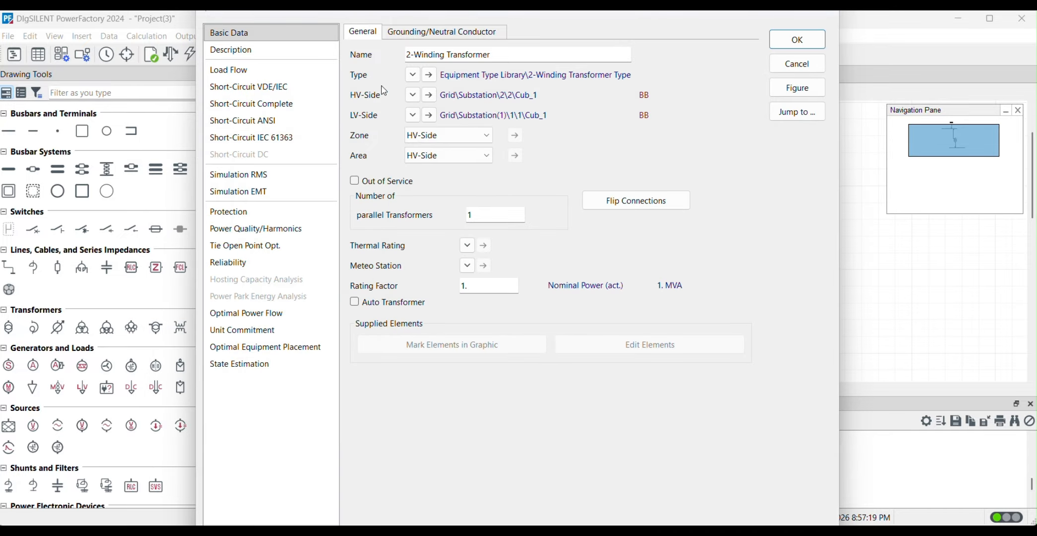
- Set the HV-side rated voltage of the assigned transformer type to 11 kV and save the transformer
{"action": "left_click", "coordinate": [430, 75]}
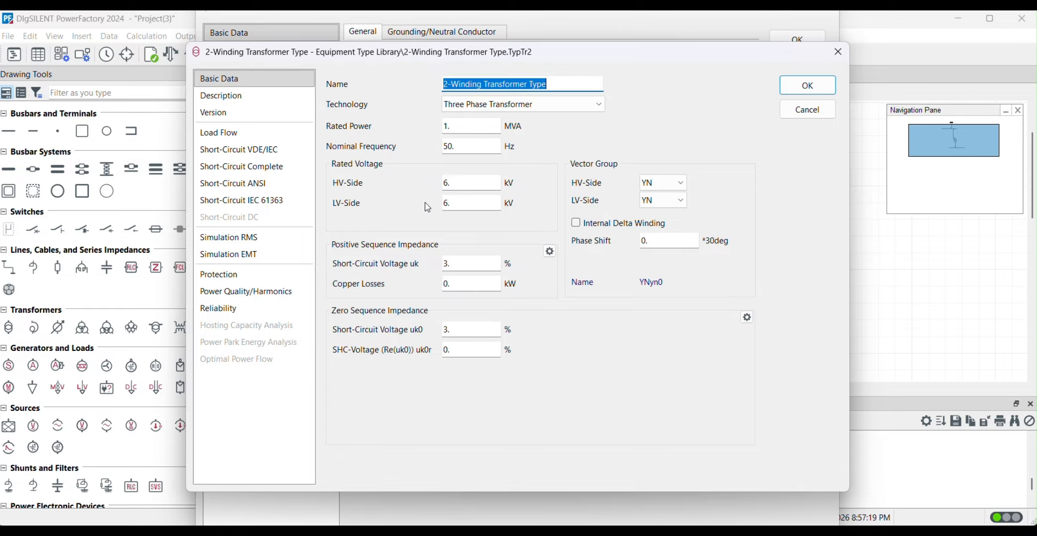
{"action": "double_click", "coordinate": [449, 184]}
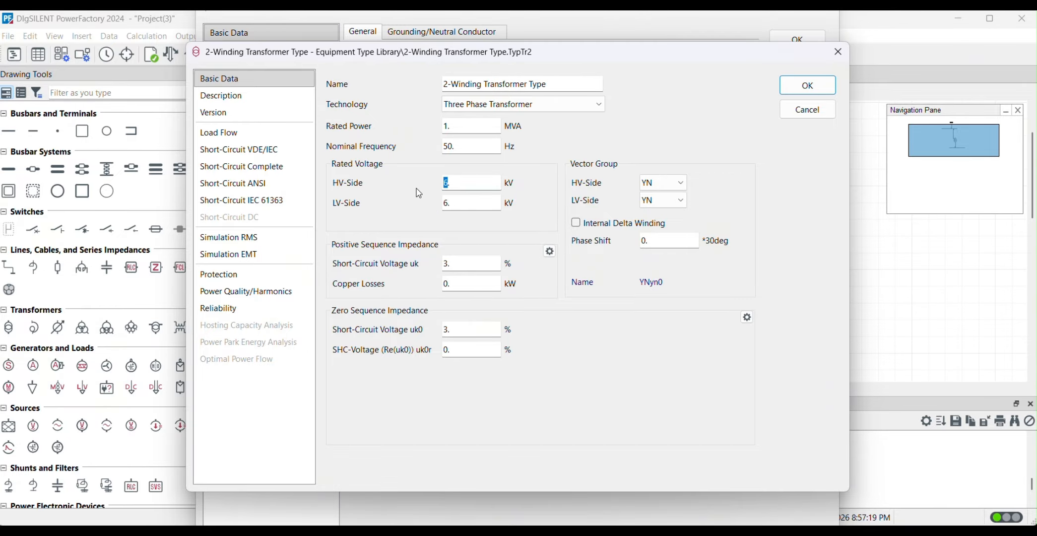
{"action": "type", "text": "11"}
{"action": "left_click", "coordinate": [807, 85]}
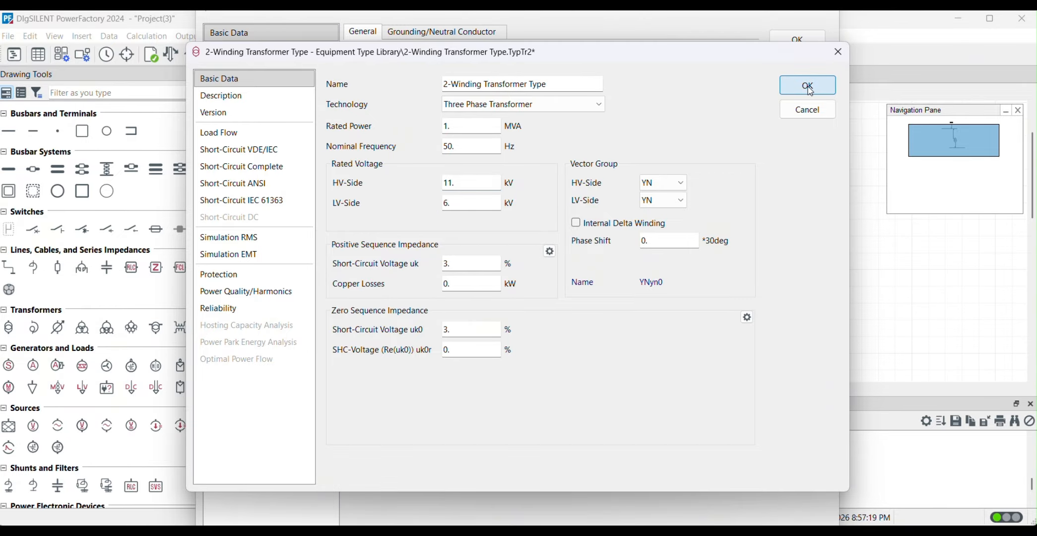
{"action": "left_click", "coordinate": [795, 39]}
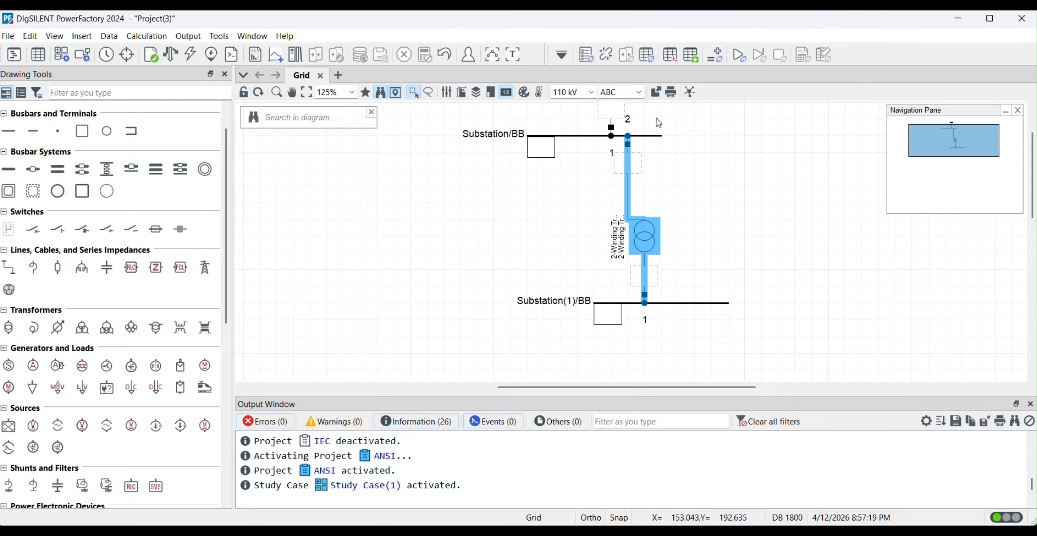
- Change the upper busbar's line-line nominal voltage and apply it to all internal terminals of the substation
{"action": "double_click", "coordinate": [586, 137]}
{"action": "left_click", "coordinate": [480, 249]}
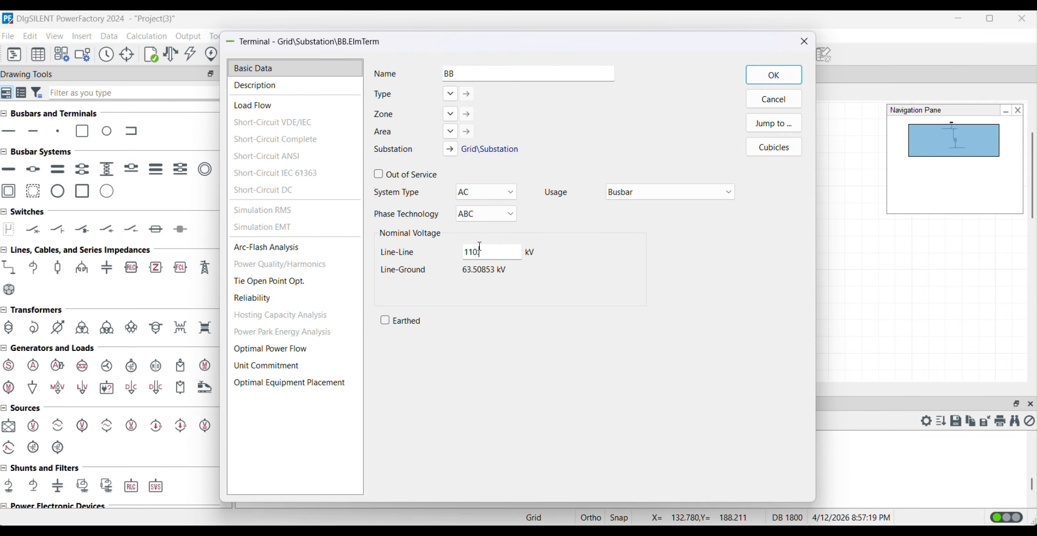
{"action": "left_click", "coordinate": [772, 75]}
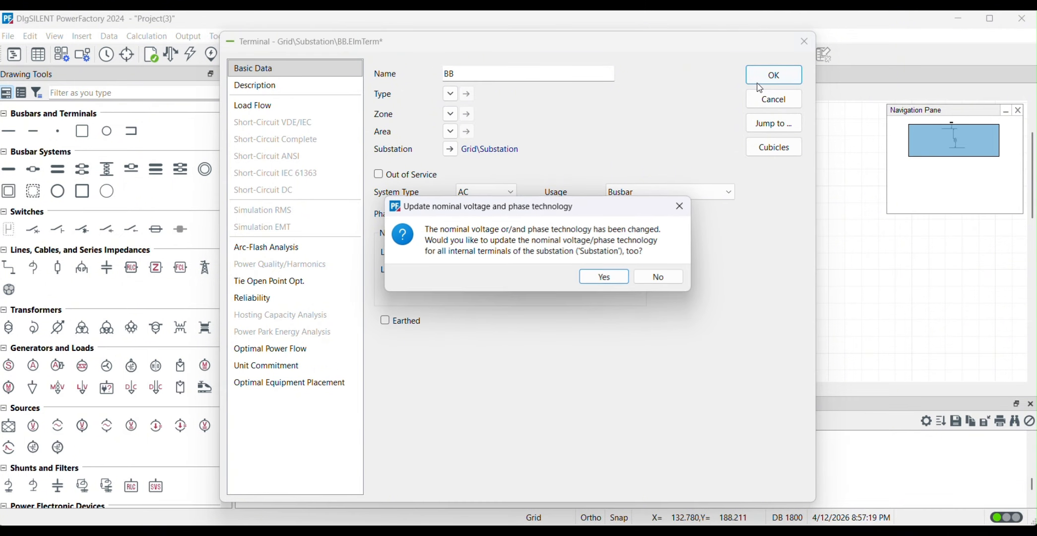
{"action": "left_click", "coordinate": [601, 278]}
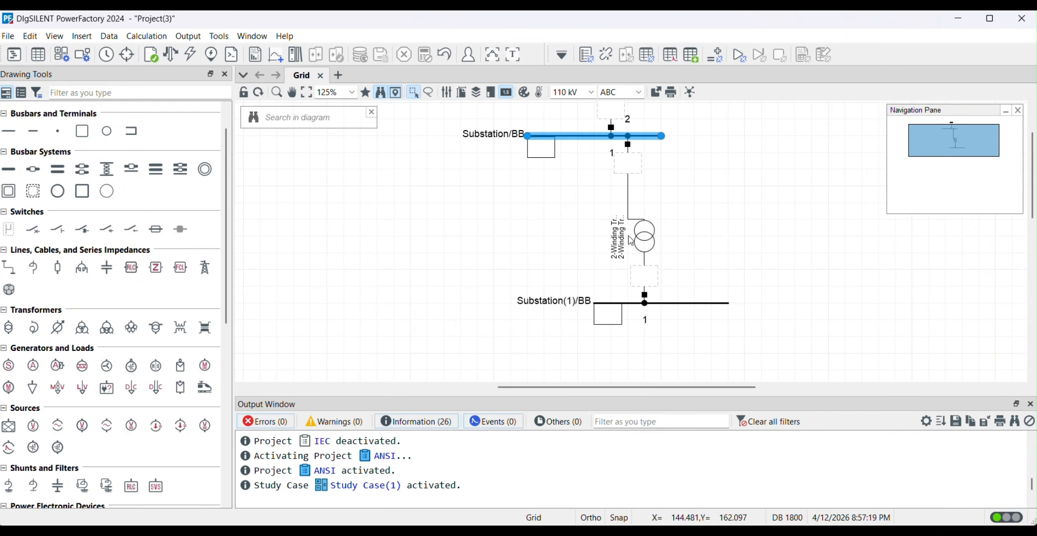
- Set the lower busbar's line-line nominal voltage to 6 kV and apply it to all internal terminals of Substation(1)
{"action": "left_click", "coordinate": [628, 316]}
{"action": "double_click", "coordinate": [636, 303]}
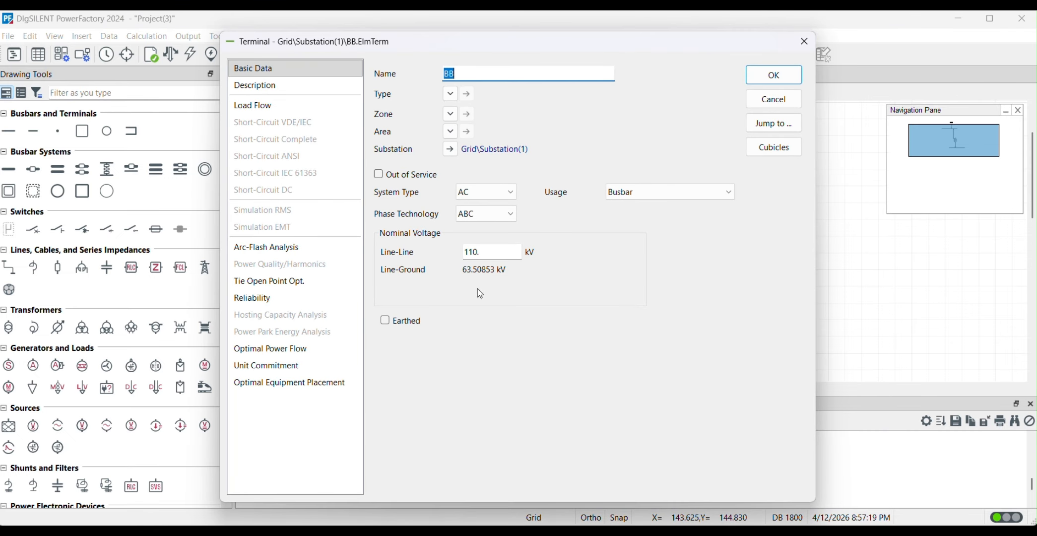
{"action": "double_click", "coordinate": [489, 257]}
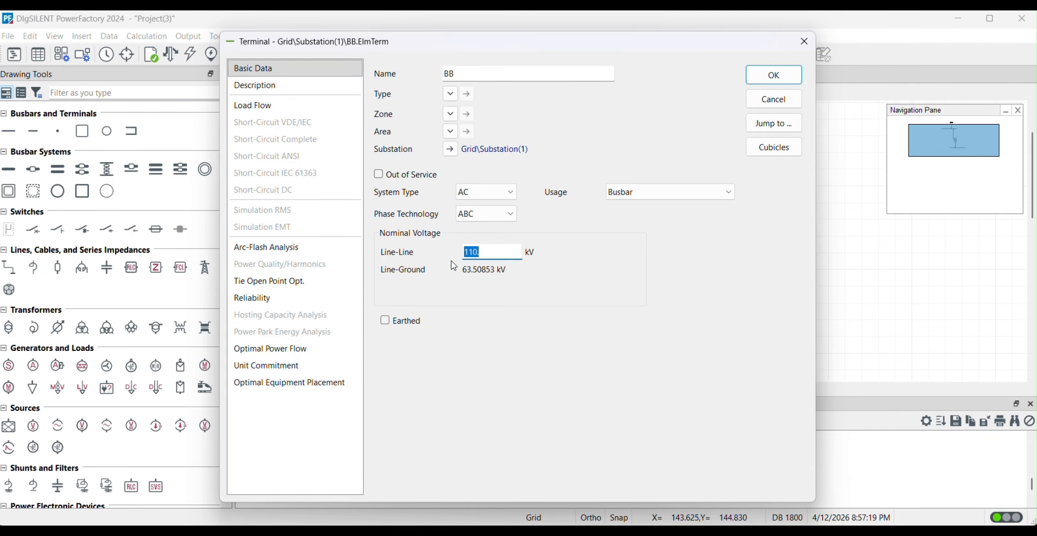
{"action": "type", "text": "6"}
{"action": "left_click", "coordinate": [773, 75]}
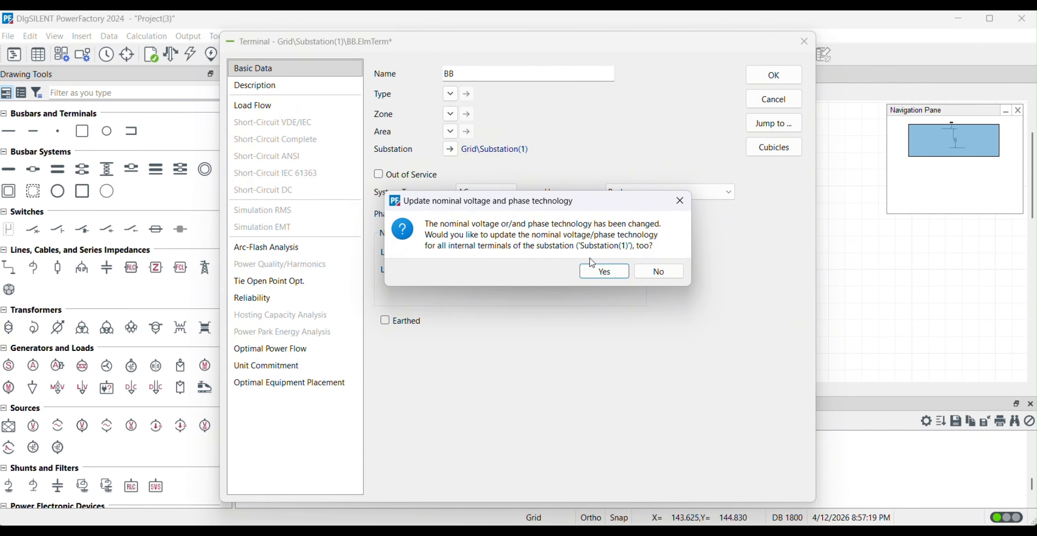
{"action": "left_click", "coordinate": [600, 272]}
- Set the two-winding transformer's Area to LV-Side in its basic data
{"action": "double_click", "coordinate": [643, 238]}
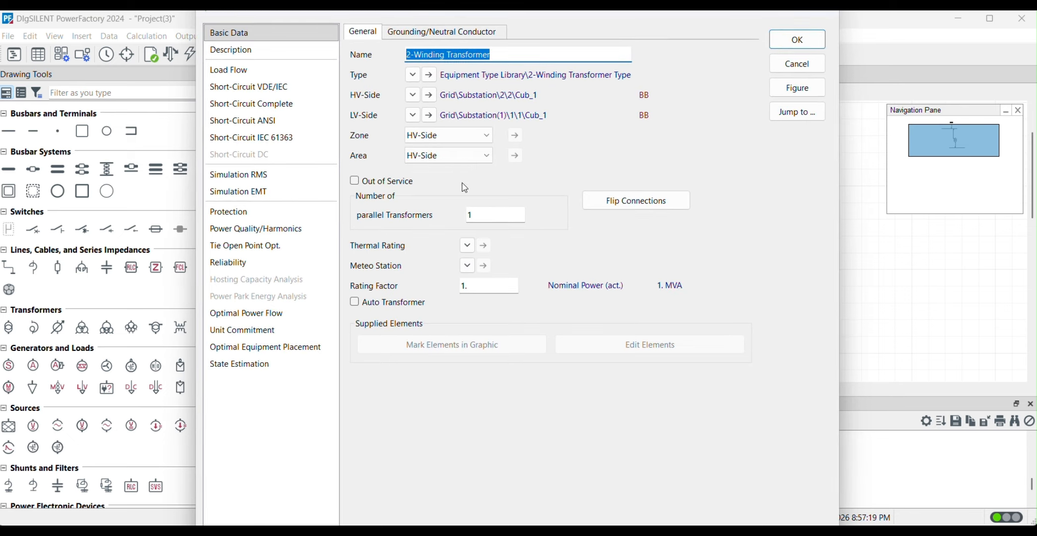
{"action": "left_click", "coordinate": [458, 157]}
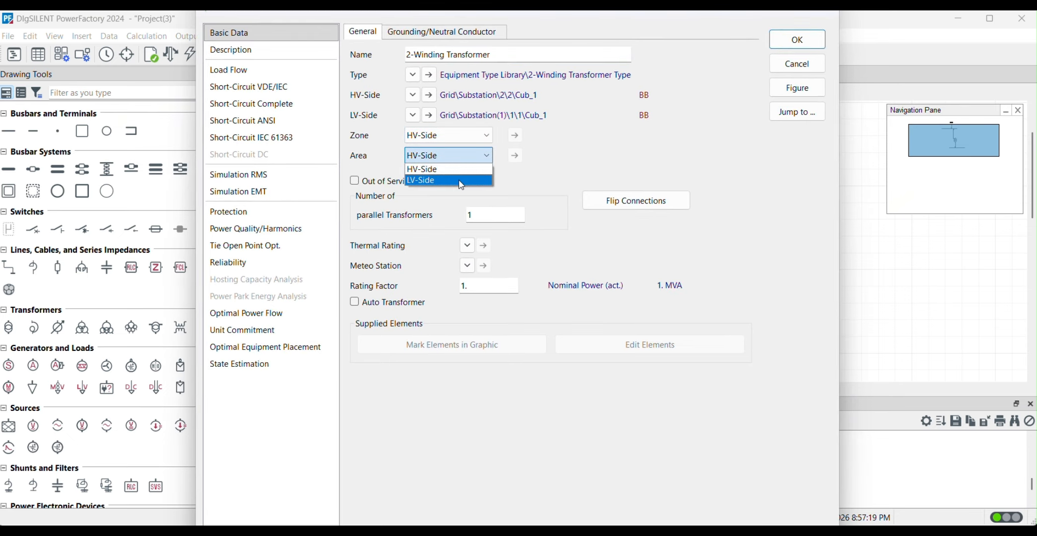
{"action": "left_click", "coordinate": [462, 181]}
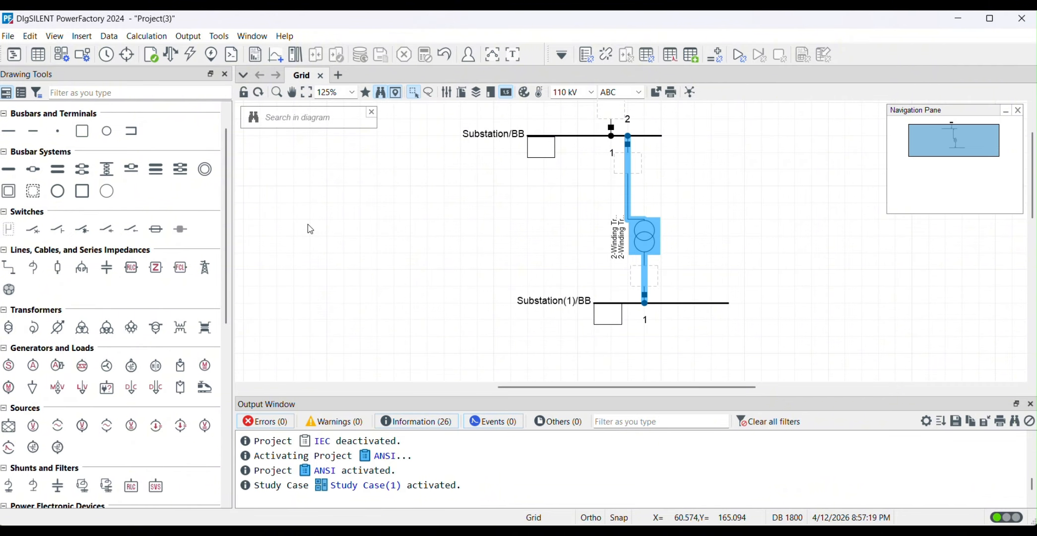
- Activate the recent project ANSI and switch from it to the recent project IEC
{"action": "left_click", "coordinate": [9, 37]}
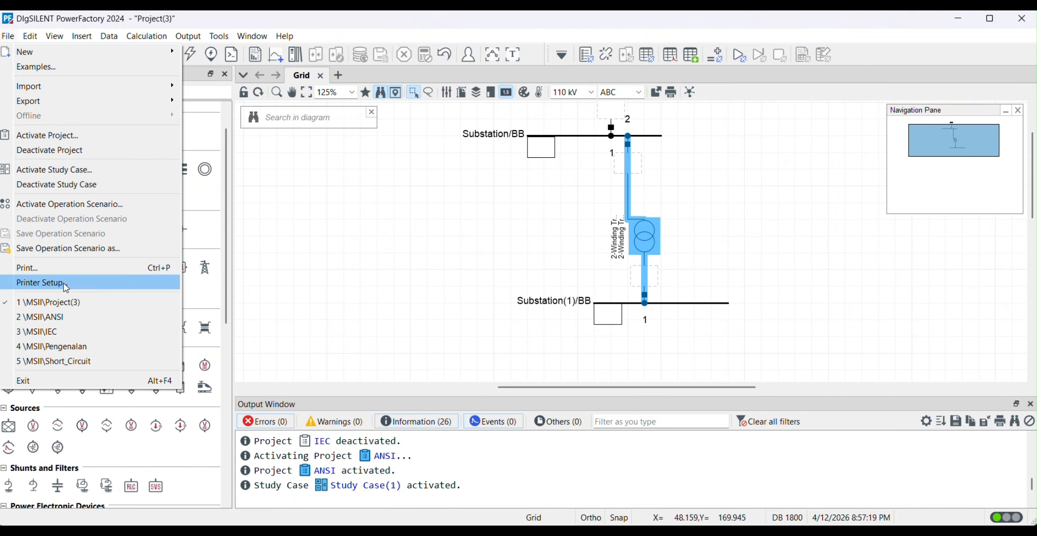
{"action": "left_click", "coordinate": [77, 323]}
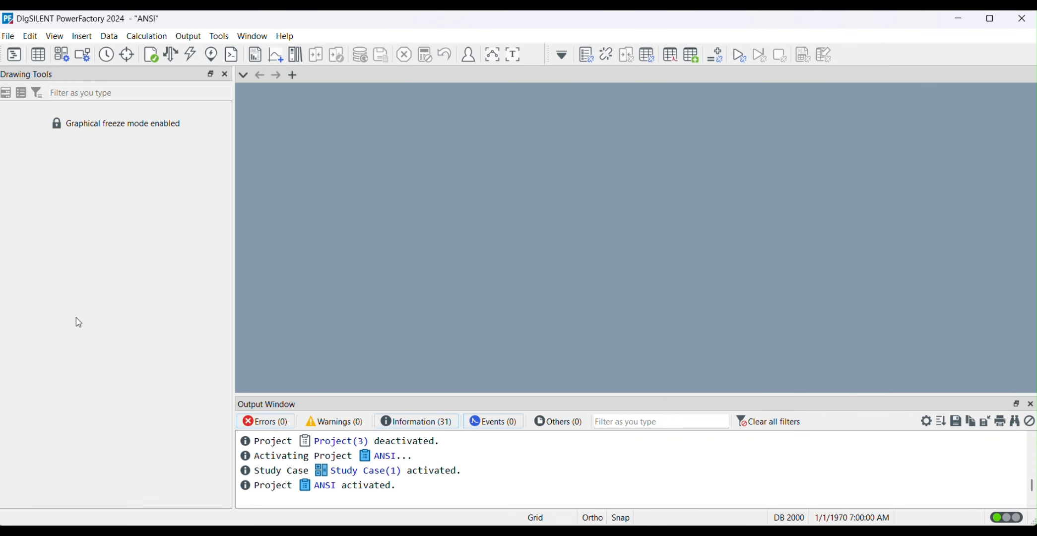
{"action": "left_click", "coordinate": [9, 36]}
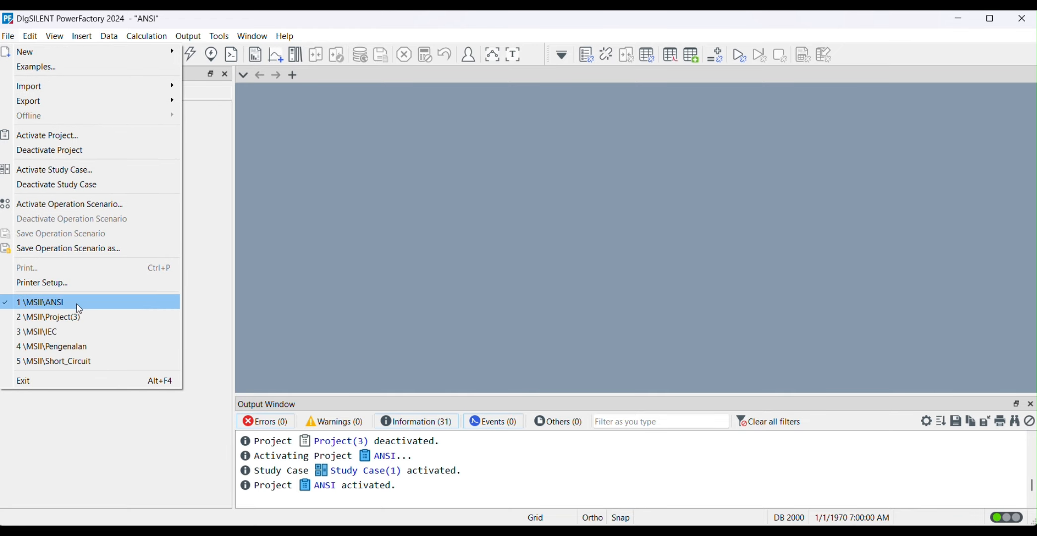
{"action": "left_click", "coordinate": [76, 336]}
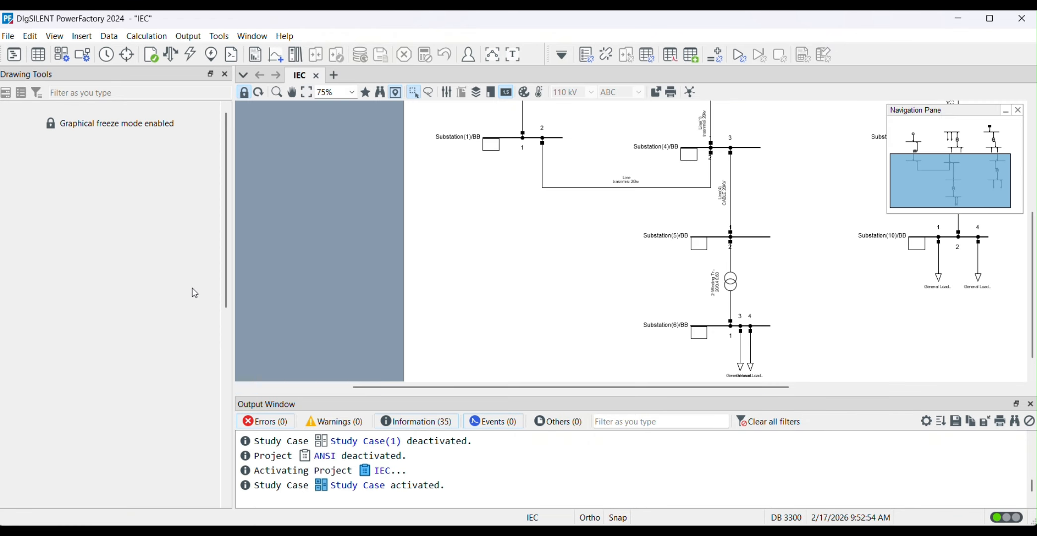
- Turn off graphical freeze mode for the IEC single-line diagram
{"action": "scroll", "coordinate": [443, 225], "scroll_direction": "down", "scroll_amount": 4}
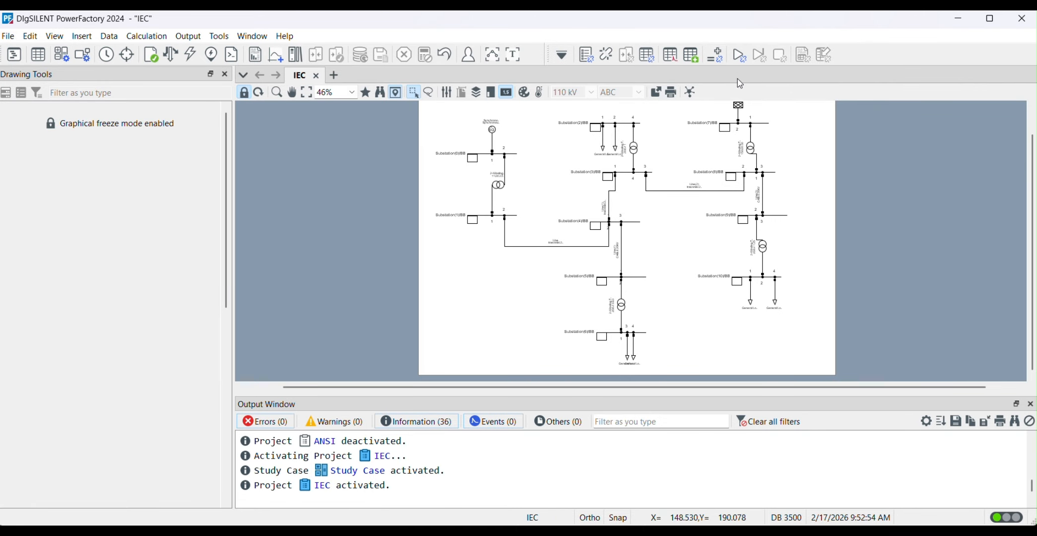
{"action": "scroll", "coordinate": [752, 105], "scroll_direction": "up", "scroll_amount": 4}
{"action": "scroll", "coordinate": [537, 205], "scroll_direction": "up", "scroll_amount": 1}
{"action": "scroll", "coordinate": [539, 208], "scroll_direction": "up", "scroll_amount": 1}
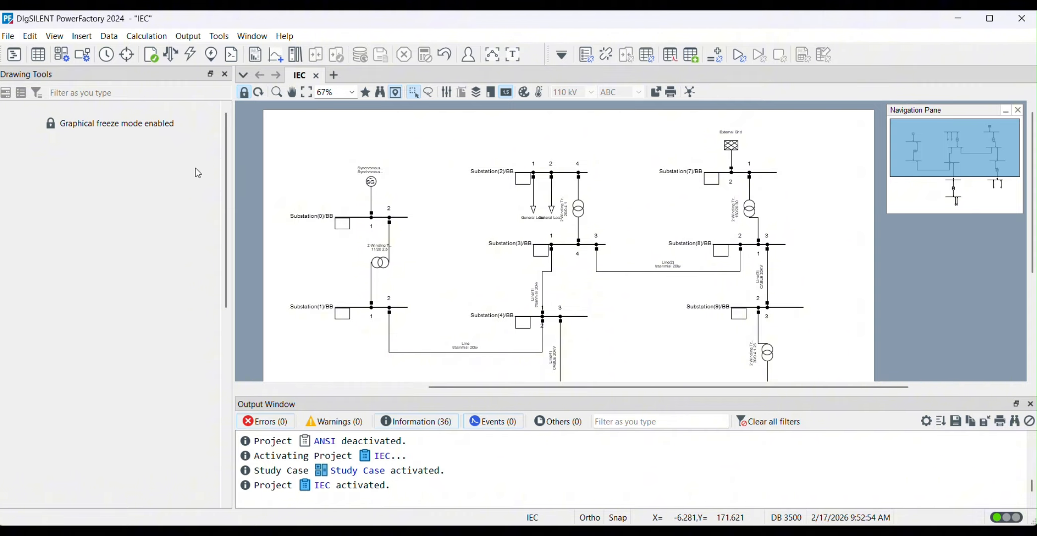
{"action": "left_click", "coordinate": [248, 97]}
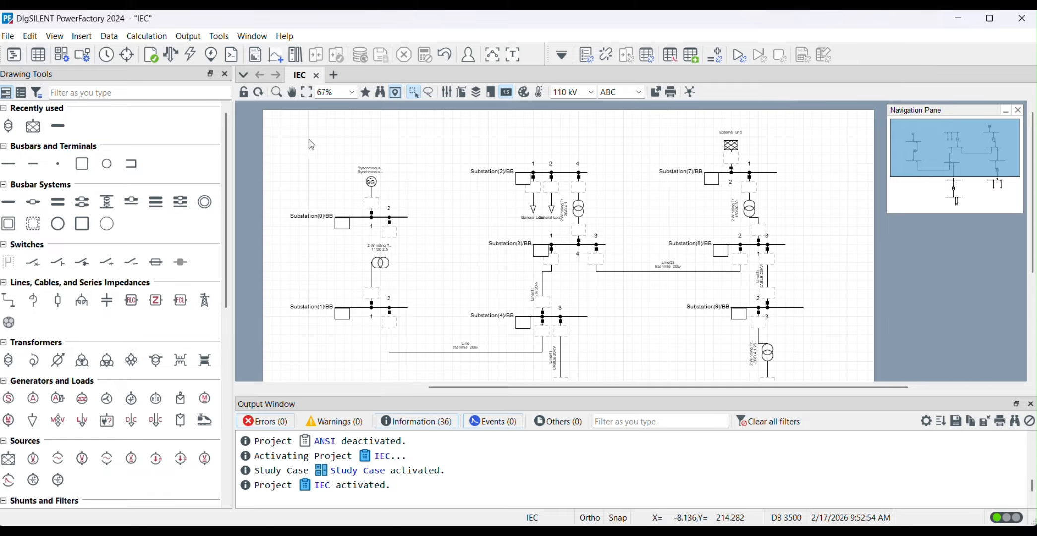
- Review the load flow calculation's control, advanced and algorithm settings and execute it as AC Load Flow, balanced, positive sequence
{"action": "scroll", "coordinate": [302, 154], "scroll_direction": "down", "scroll_amount": 1}
{"action": "scroll", "coordinate": [302, 159], "scroll_direction": "down", "scroll_amount": 2}
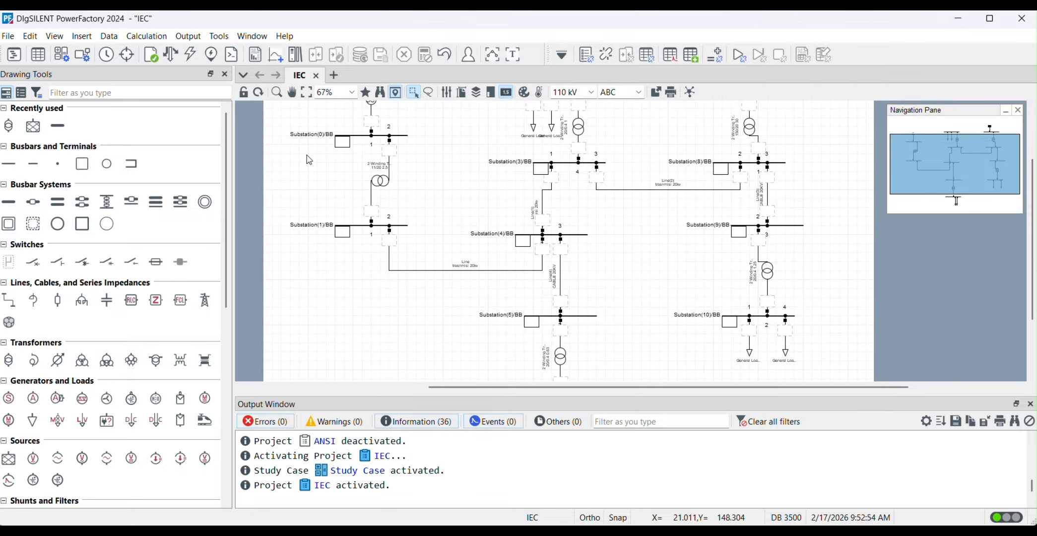
{"action": "scroll", "coordinate": [412, 203], "scroll_direction": "up", "scroll_amount": 3}
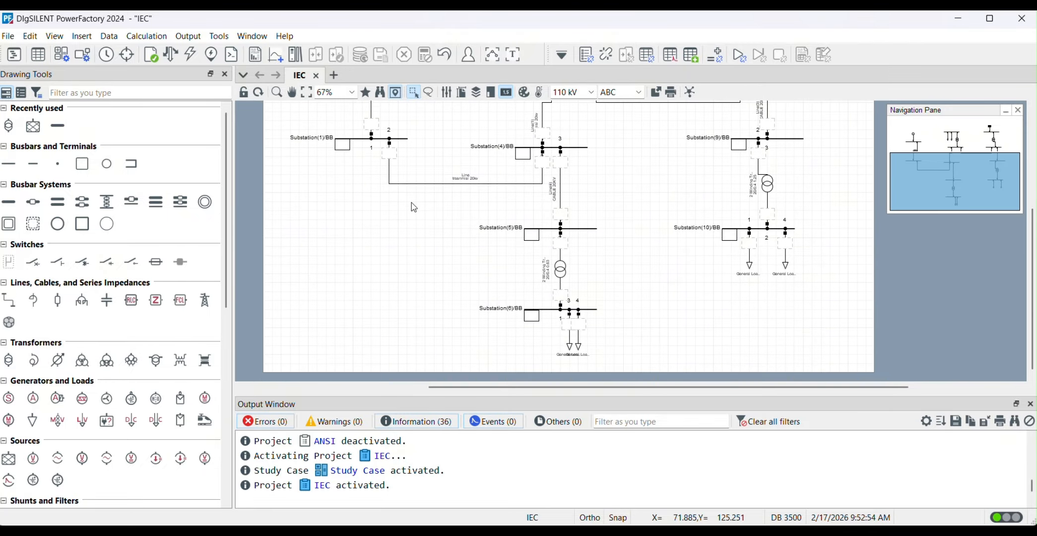
{"action": "scroll", "coordinate": [411, 203], "scroll_direction": "up", "scroll_amount": 1}
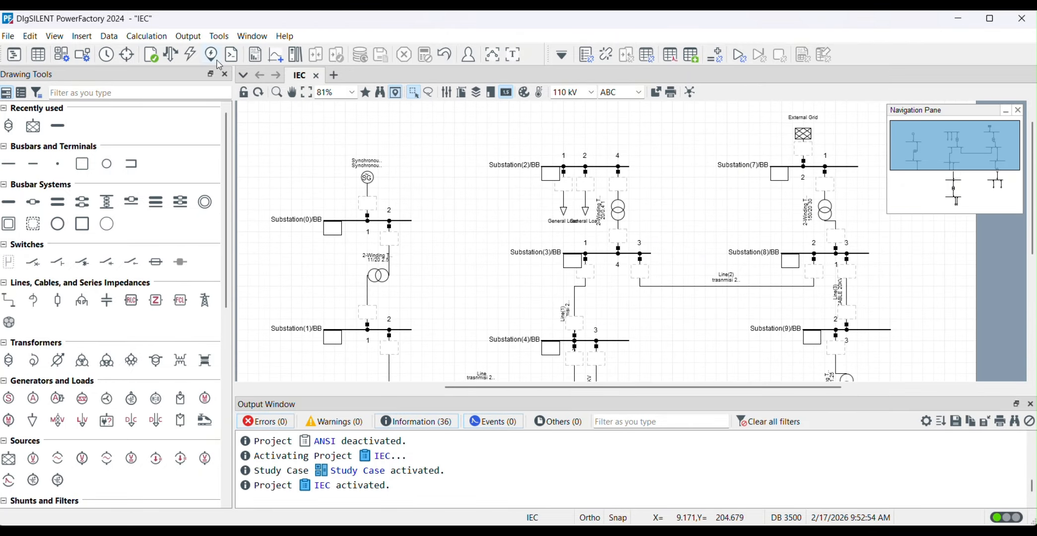
{"action": "left_click", "coordinate": [170, 56]}
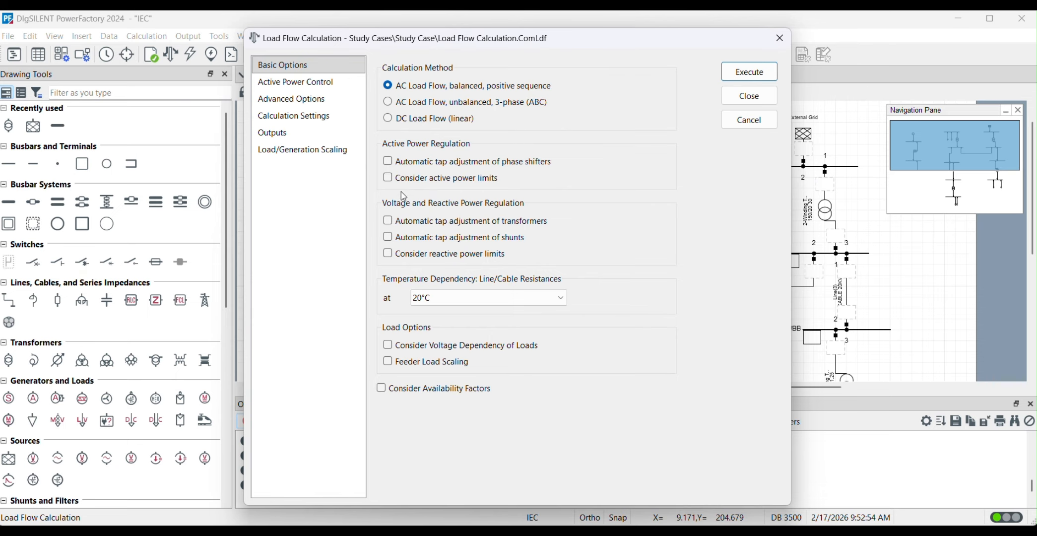
{"action": "left_click", "coordinate": [299, 81]}
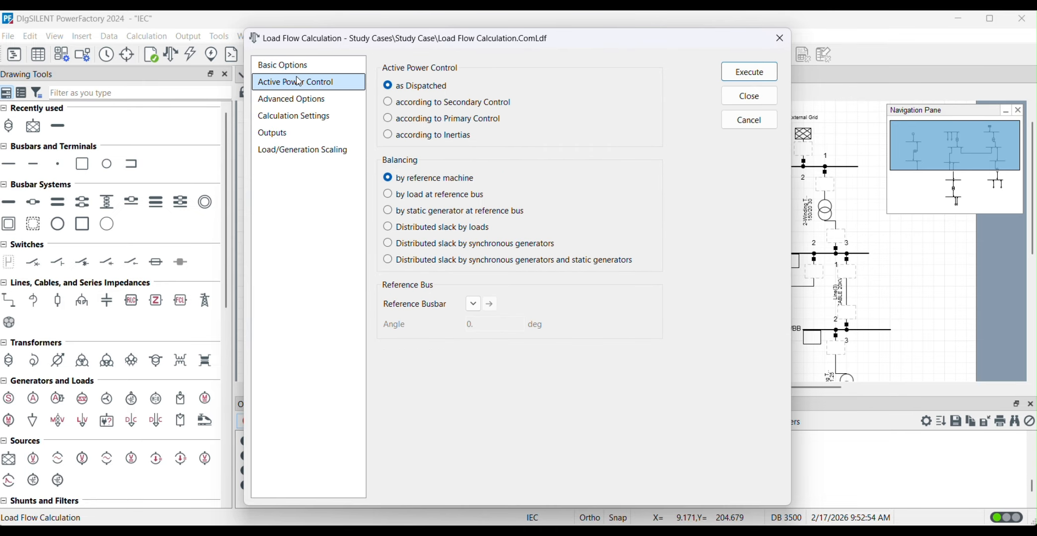
{"action": "left_click", "coordinate": [303, 101]}
{"action": "left_click", "coordinate": [311, 118]}
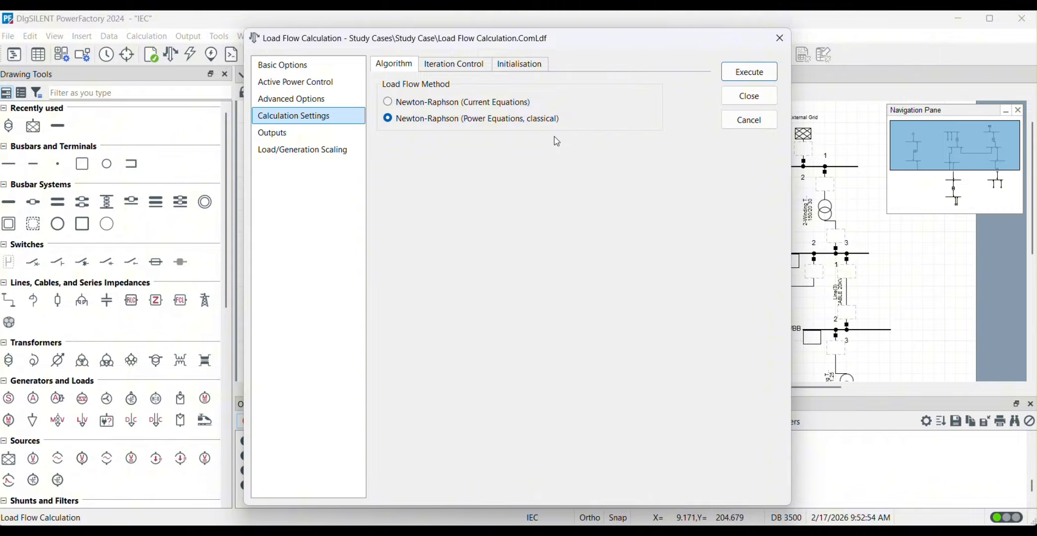
{"action": "left_click", "coordinate": [284, 65]}
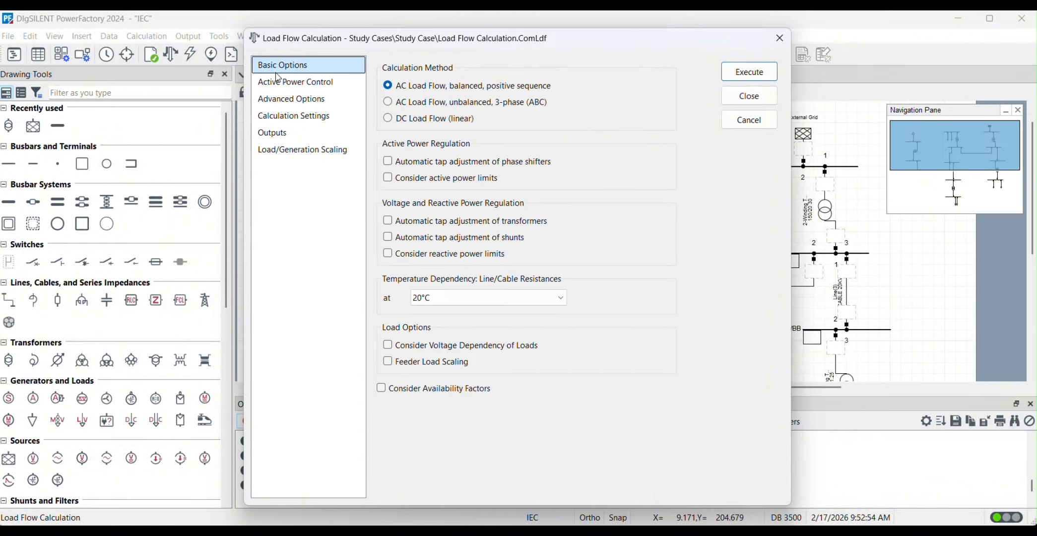
{"action": "left_click", "coordinate": [747, 73]}
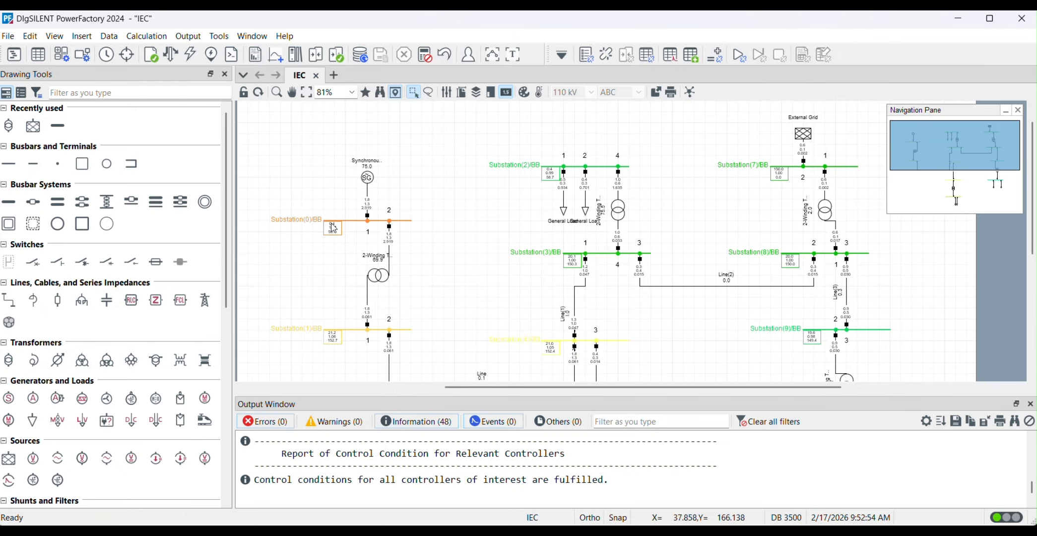
- Show units for active power, reactive power and current magnitude in the edge elements' Branch Flow result format
{"action": "scroll", "coordinate": [335, 228], "scroll_direction": "up", "scroll_amount": 1}
{"action": "scroll", "coordinate": [469, 203], "scroll_direction": "up", "scroll_amount": 1}
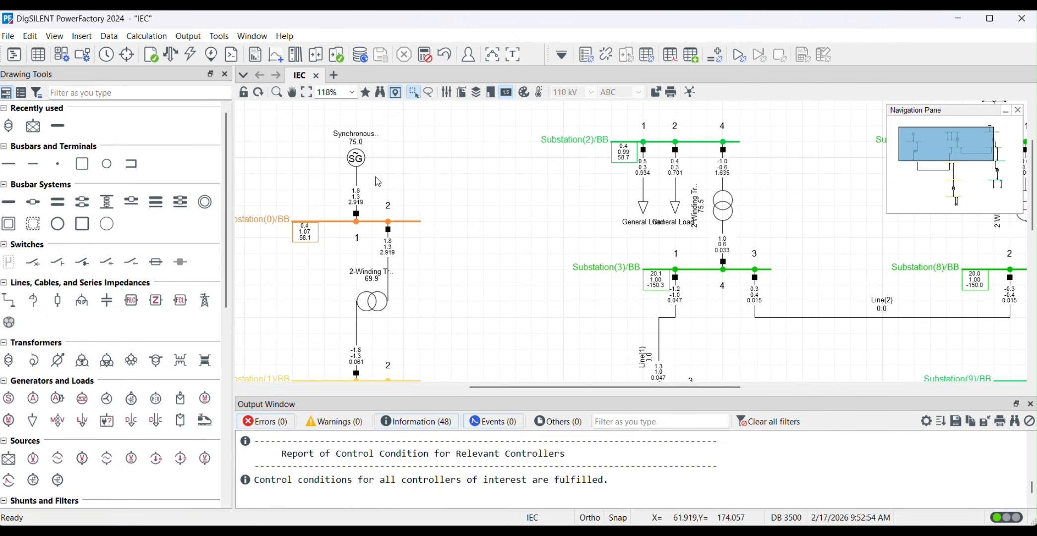
{"action": "left_click", "coordinate": [354, 201]}
{"action": "right_click", "coordinate": [362, 197]}
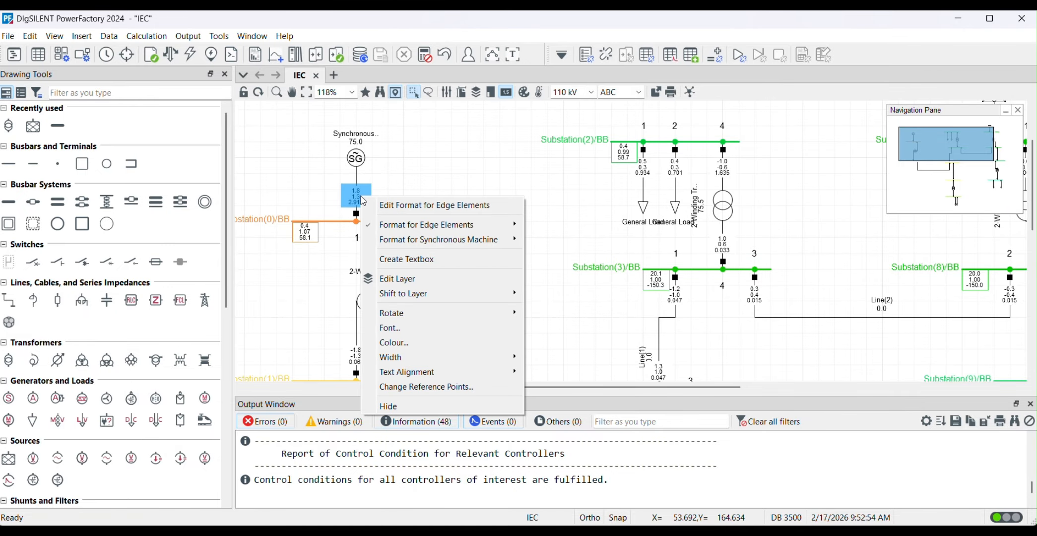
{"action": "left_click", "coordinate": [391, 206]}
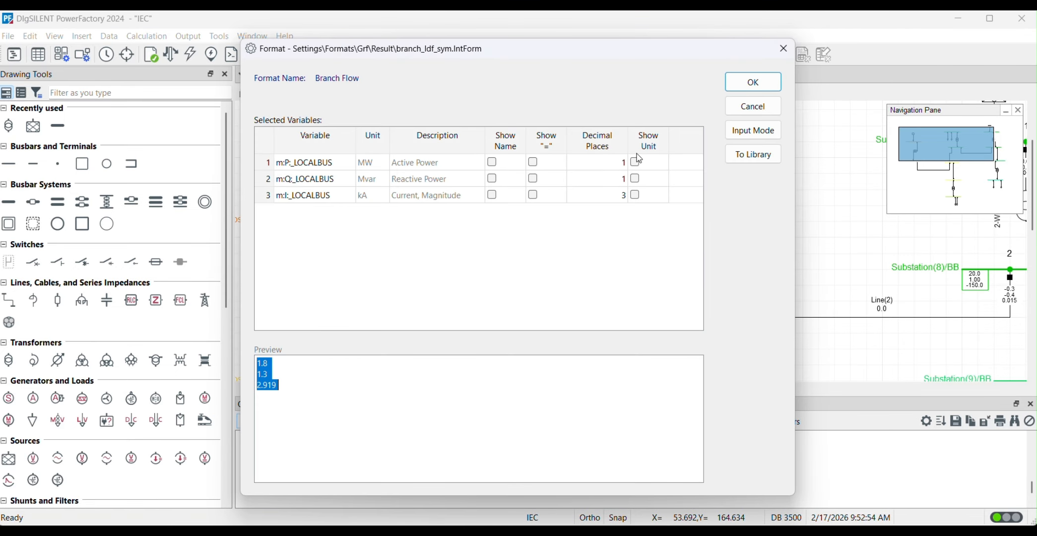
{"action": "left_click", "coordinate": [638, 163]}
{"action": "left_click", "coordinate": [638, 163]}
{"action": "left_click", "coordinate": [638, 179]}
{"action": "left_click", "coordinate": [637, 180]}
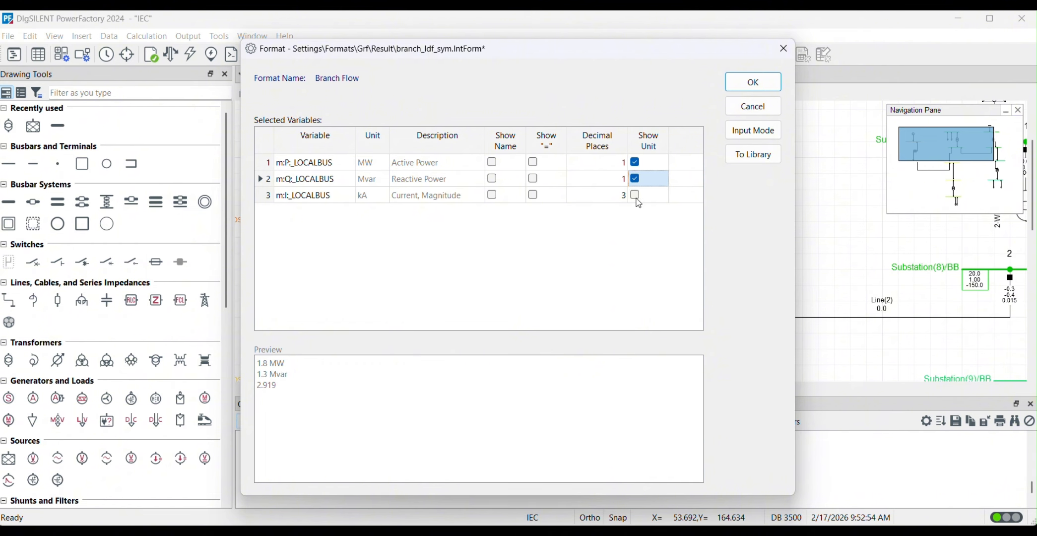
{"action": "left_click", "coordinate": [637, 195]}
{"action": "left_click", "coordinate": [637, 196]}
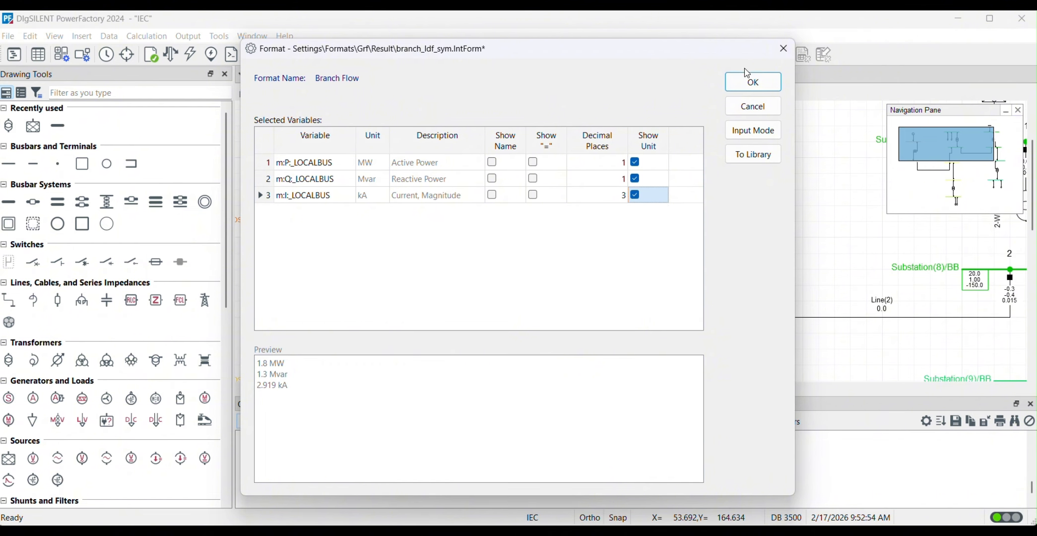
{"action": "left_click", "coordinate": [750, 83]}
{"action": "left_click", "coordinate": [466, 175]}
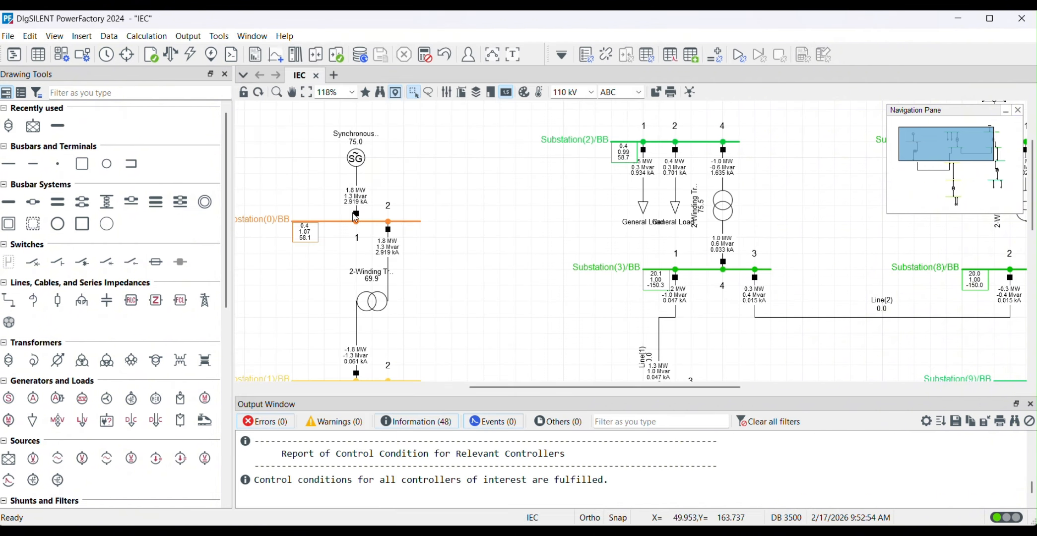
- Show units for line-line voltage, voltage magnitude and voltage angle in the nodes' result box format
{"action": "left_click", "coordinate": [305, 231]}
{"action": "right_click", "coordinate": [306, 230]}
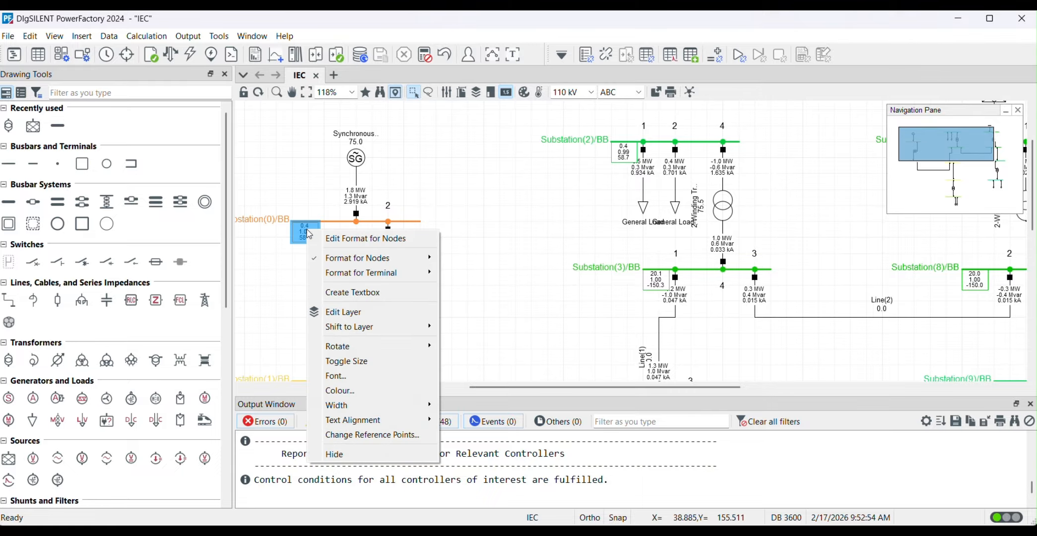
{"action": "left_click", "coordinate": [342, 240]}
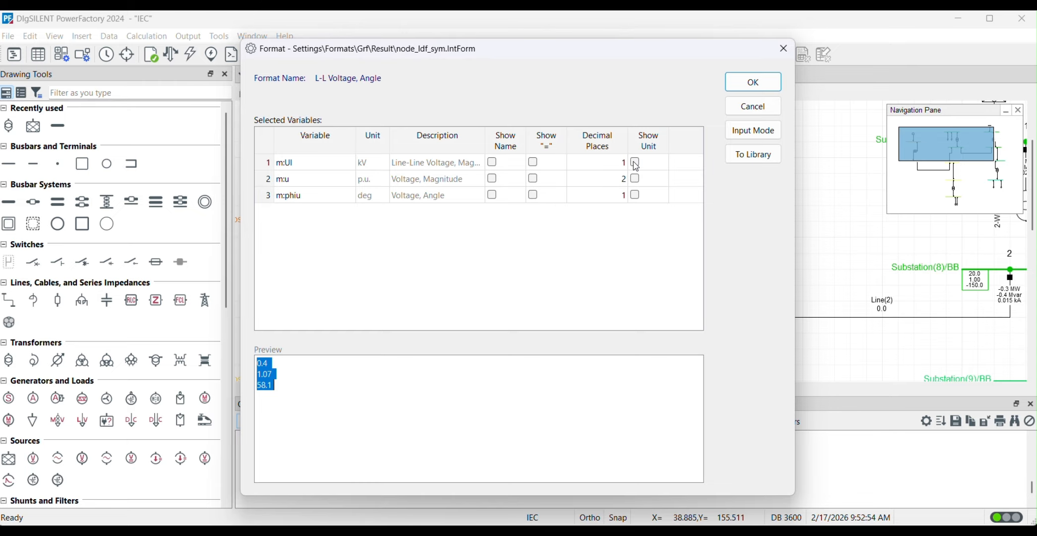
{"action": "left_click", "coordinate": [636, 164]}
{"action": "left_click", "coordinate": [635, 180]}
{"action": "left_click", "coordinate": [636, 195]}
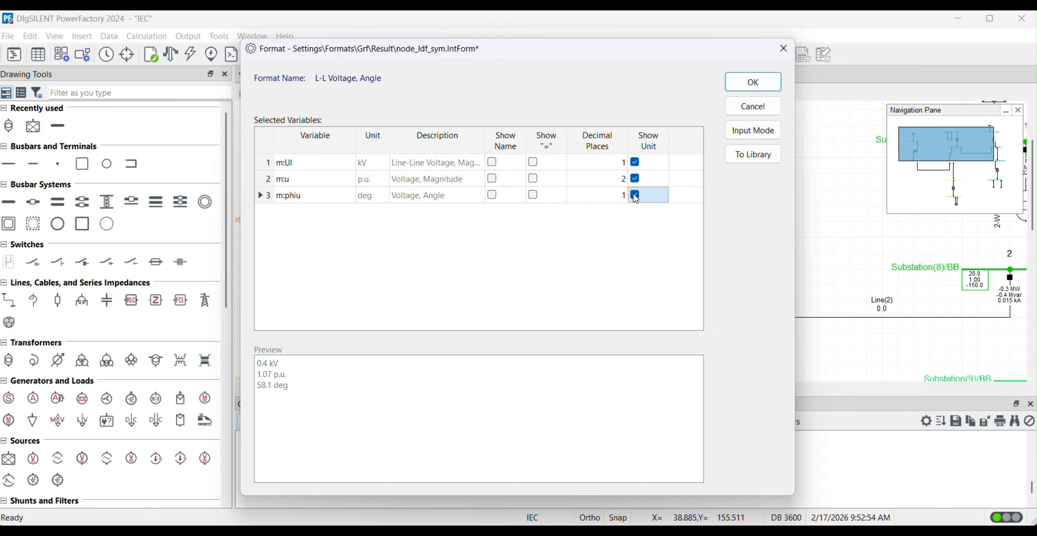
{"action": "left_click", "coordinate": [754, 83]}
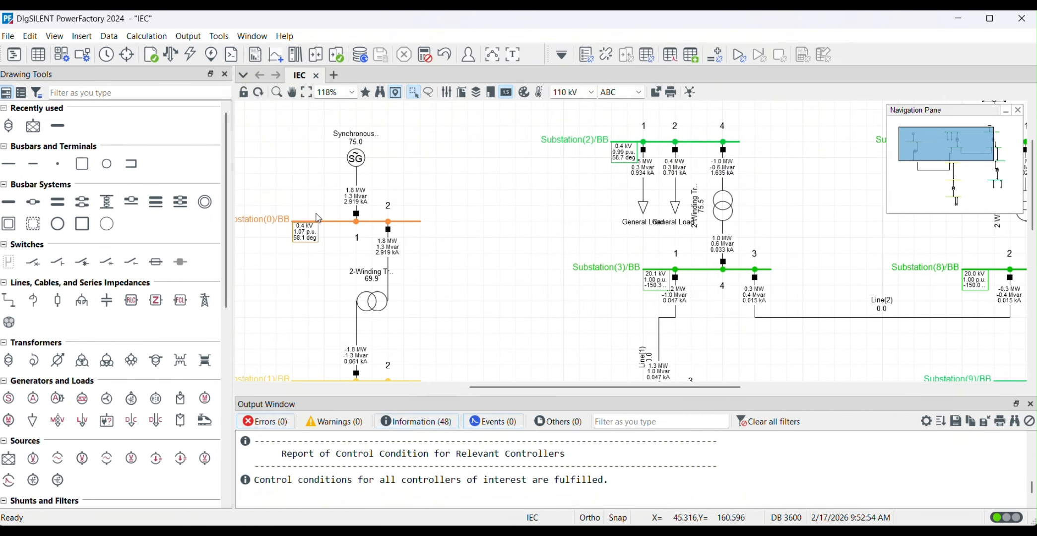
- Examine the load flow data and available input modes of the general load on bay 3 of Substation(6)
{"action": "scroll", "coordinate": [611, 171], "scroll_direction": "down", "scroll_amount": 1}
{"action": "scroll", "coordinate": [608, 168], "scroll_direction": "down", "scroll_amount": 1}
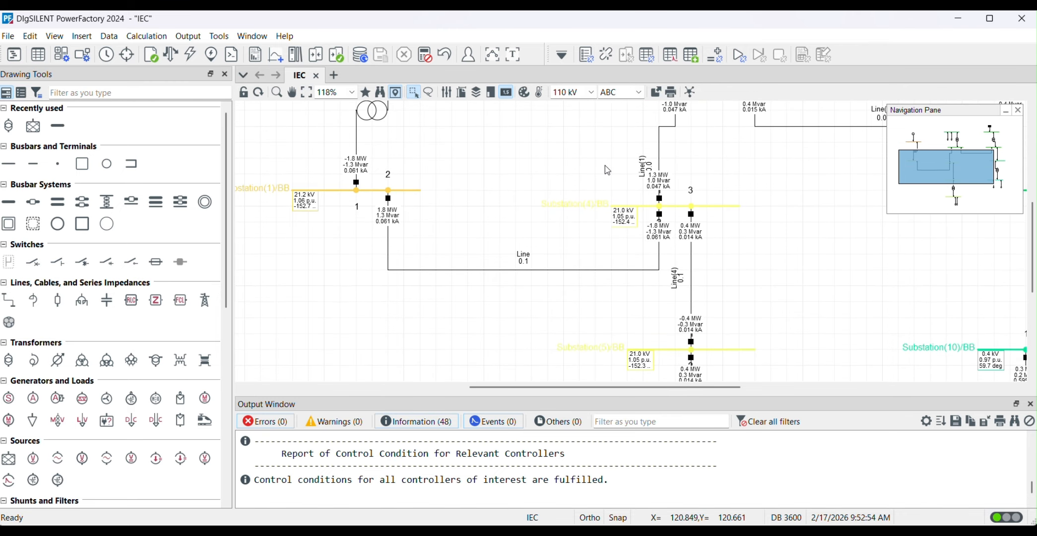
{"action": "scroll", "coordinate": [638, 214], "scroll_direction": "down", "scroll_amount": 12}
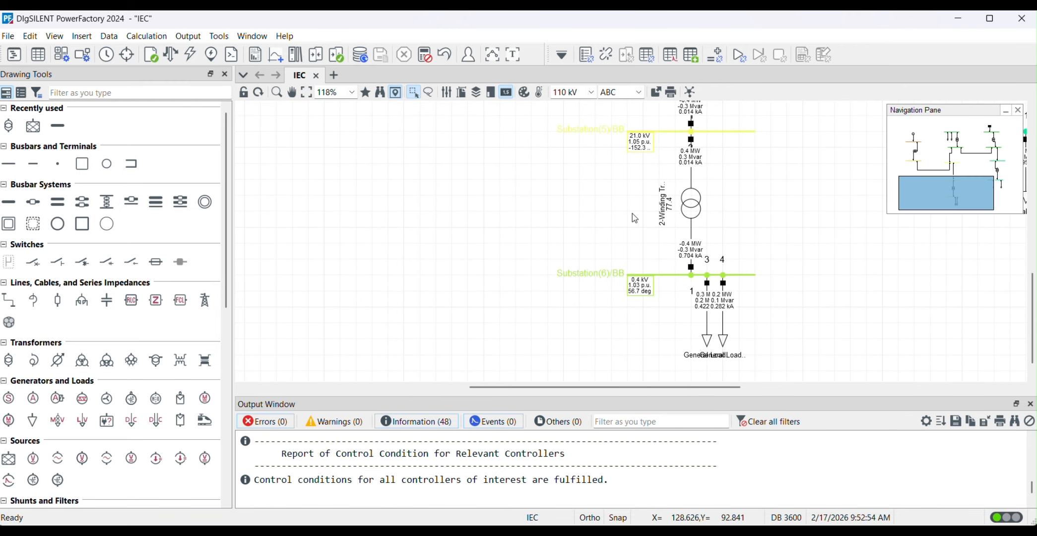
{"action": "double_click", "coordinate": [702, 316]}
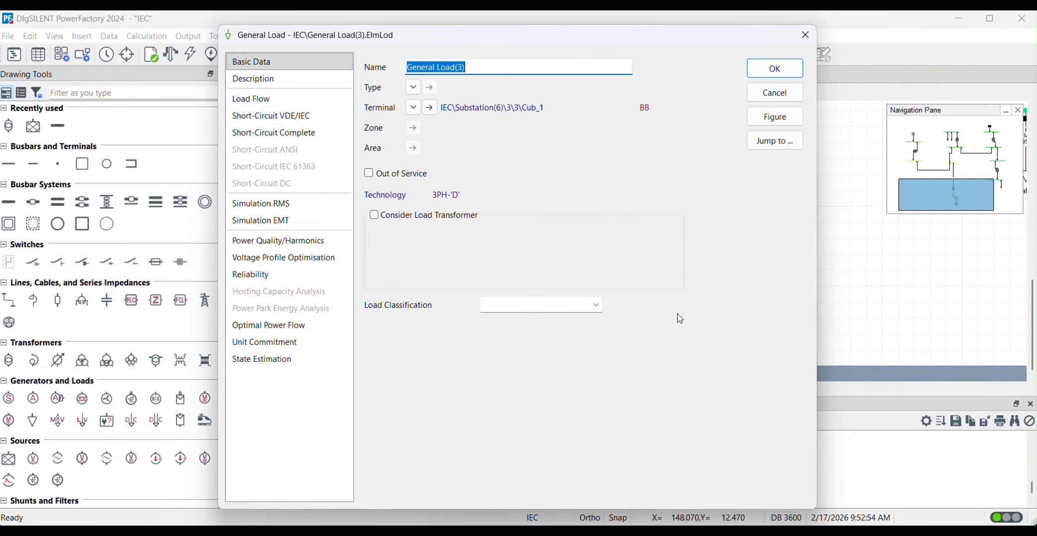
{"action": "left_click", "coordinate": [331, 100]}
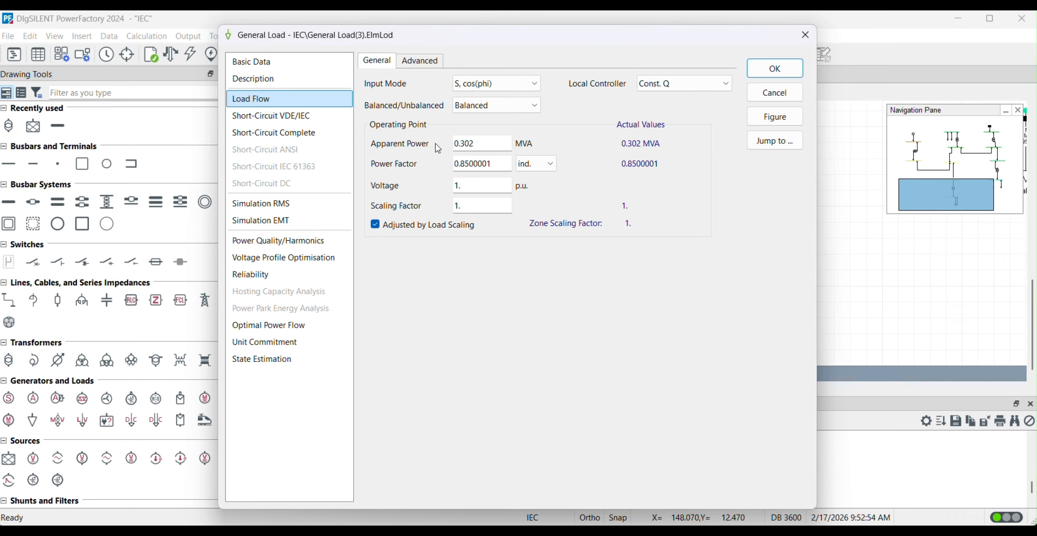
{"action": "left_click", "coordinate": [480, 84]}
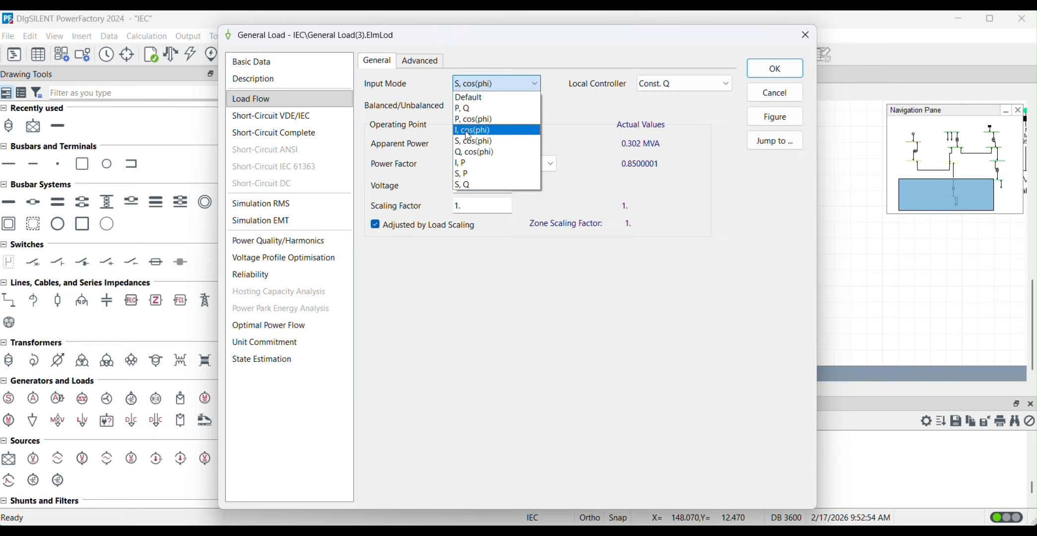
{"action": "left_click", "coordinate": [466, 87]}
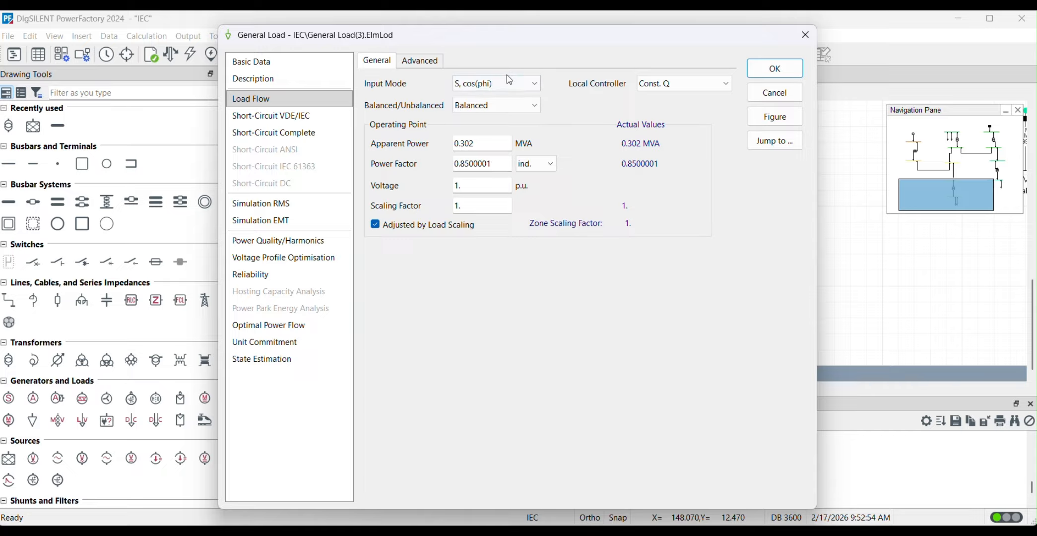
{"action": "left_click", "coordinate": [523, 82]}
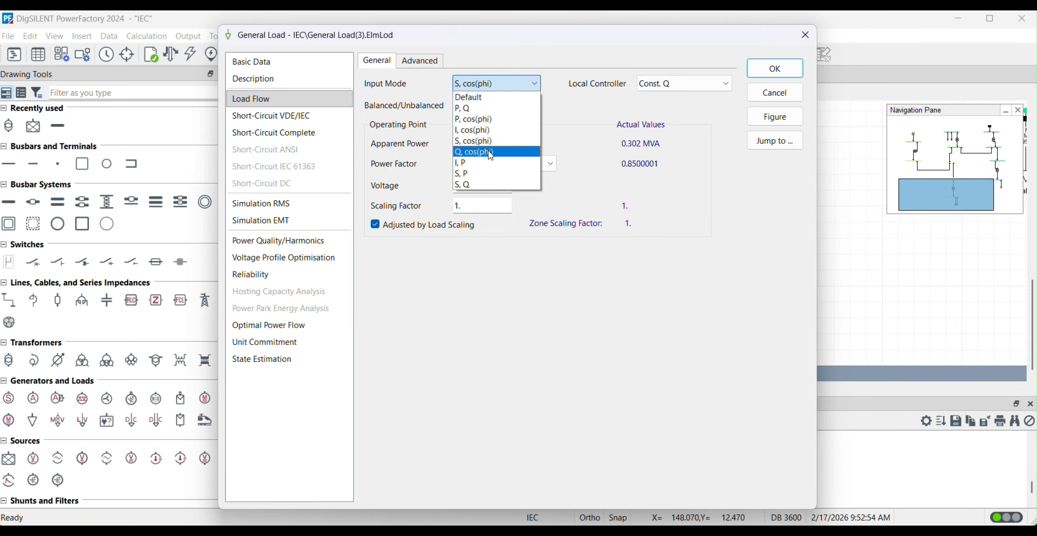
{"action": "left_click", "coordinate": [494, 87]}
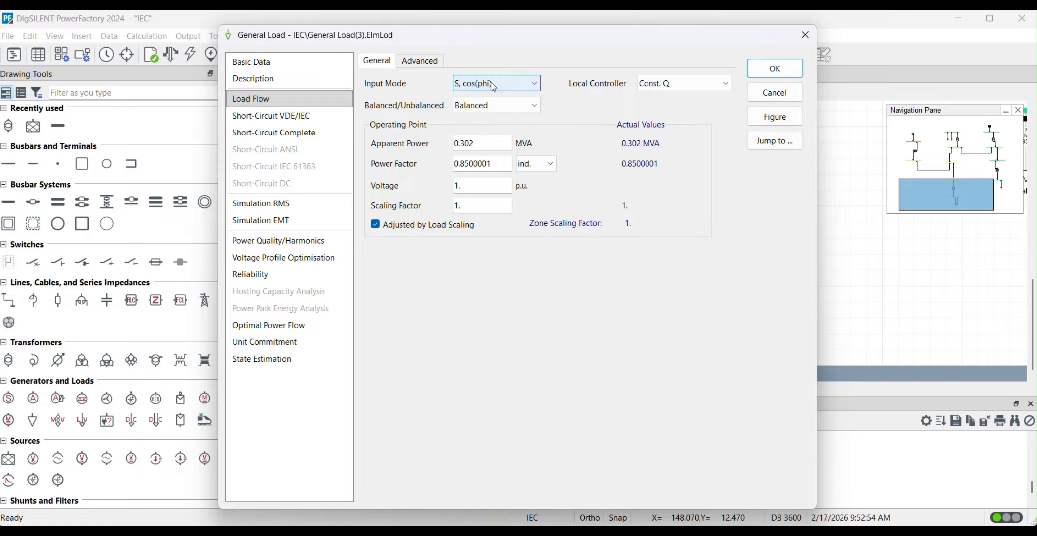
{"action": "left_click", "coordinate": [775, 68]}
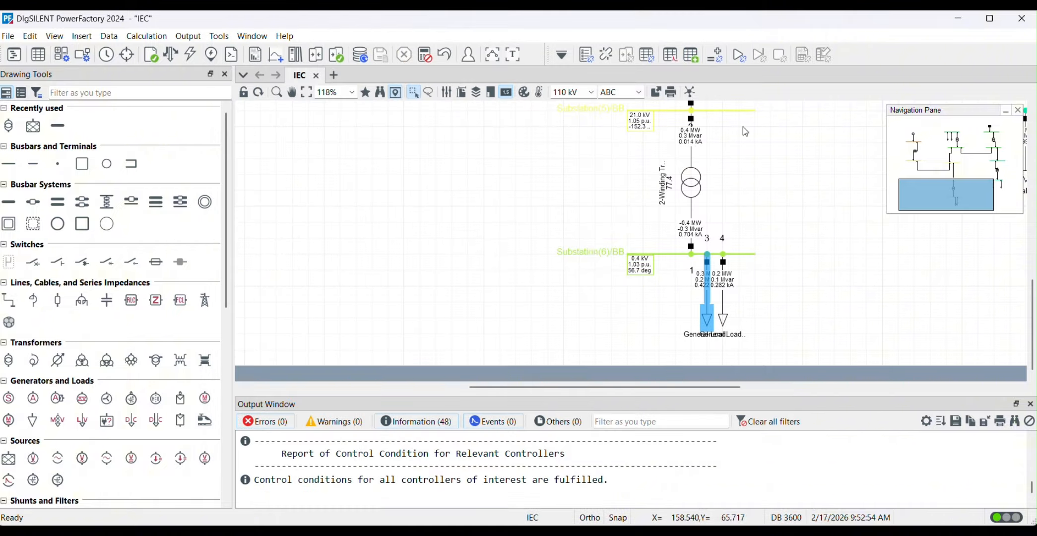
- Inspect the synchronous machine's basic data and its assigned type's ratings and load flow parameters
{"action": "scroll", "coordinate": [521, 271], "scroll_direction": "up", "scroll_amount": 3}
{"action": "scroll", "coordinate": [521, 270], "scroll_direction": "down", "scroll_amount": 2}
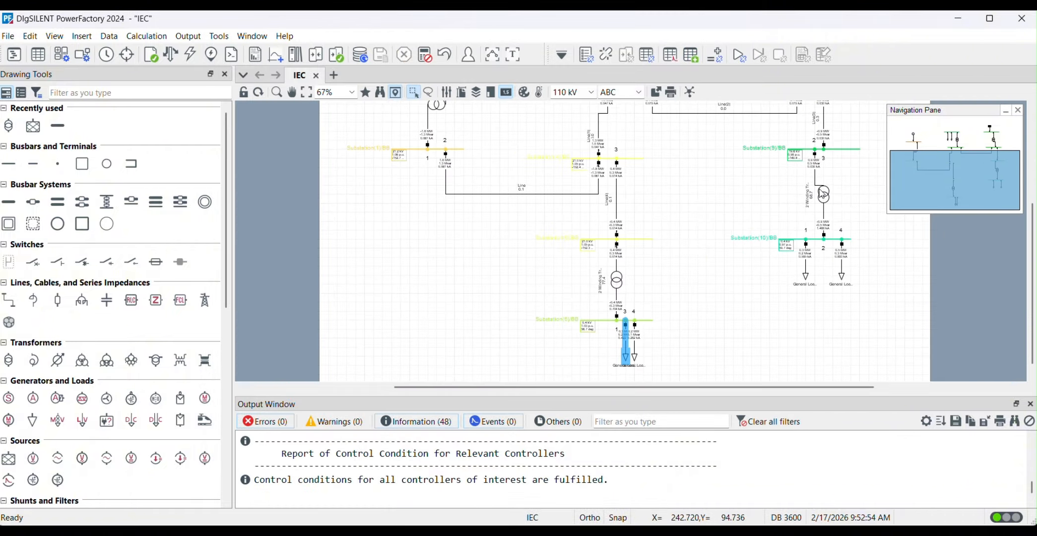
{"action": "scroll", "coordinate": [837, 155], "scroll_direction": "up", "scroll_amount": 1}
{"action": "scroll", "coordinate": [697, 257], "scroll_direction": "up", "scroll_amount": 3}
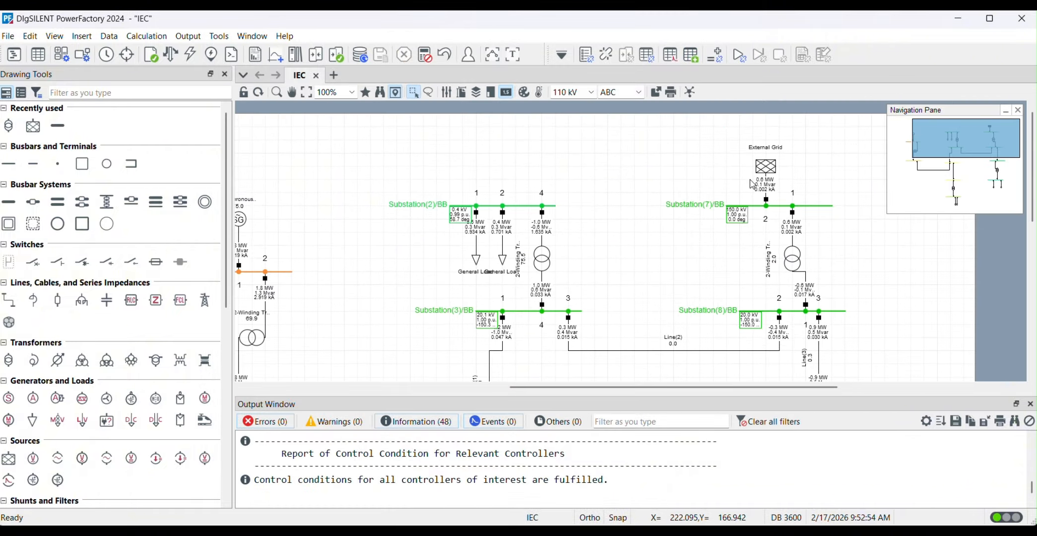
{"action": "scroll", "coordinate": [750, 180], "scroll_direction": "down", "scroll_amount": 2}
{"action": "scroll", "coordinate": [279, 203], "scroll_direction": "up", "scroll_amount": 2}
{"action": "double_click", "coordinate": [407, 189]}
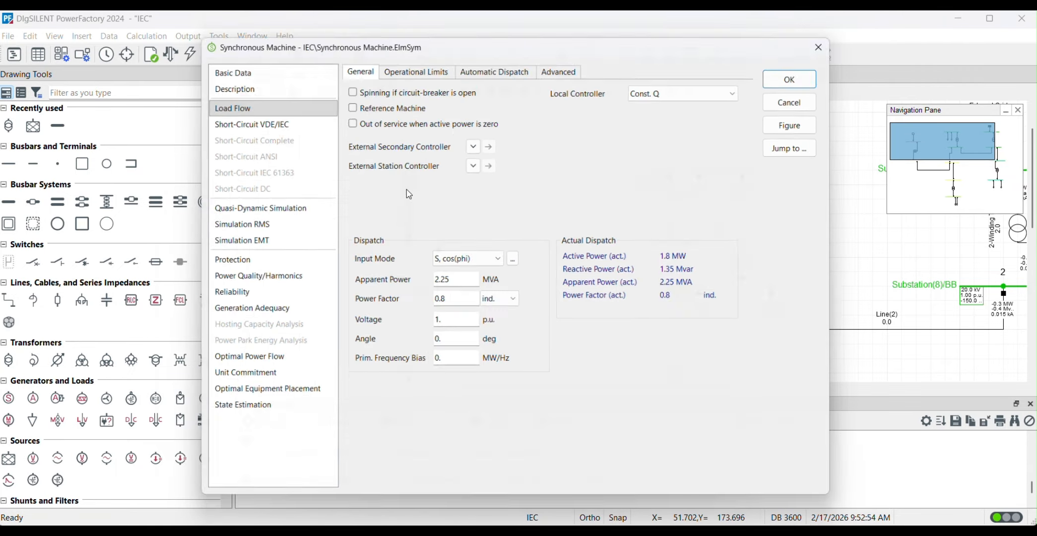
{"action": "left_click", "coordinate": [253, 73]}
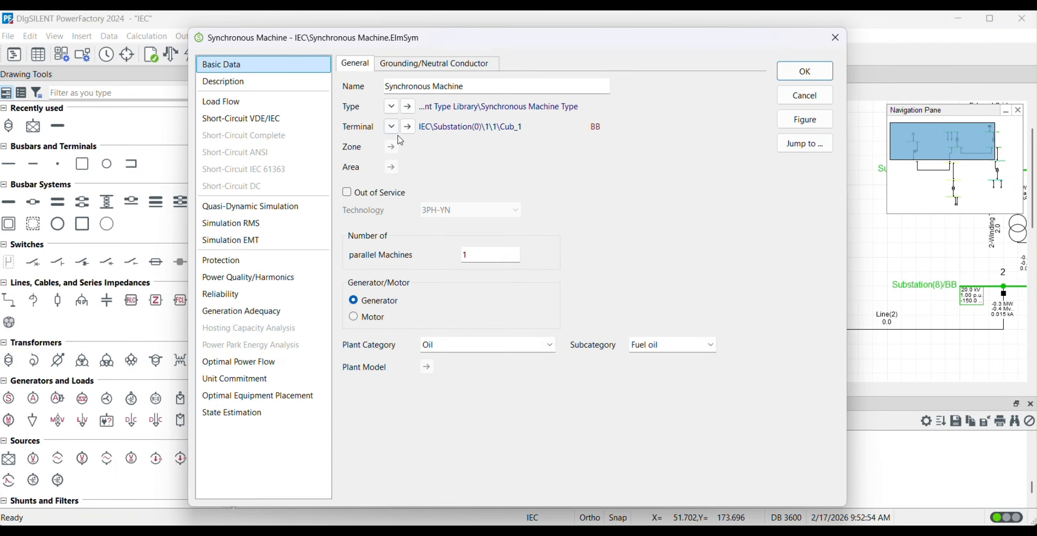
{"action": "left_click", "coordinate": [415, 106]}
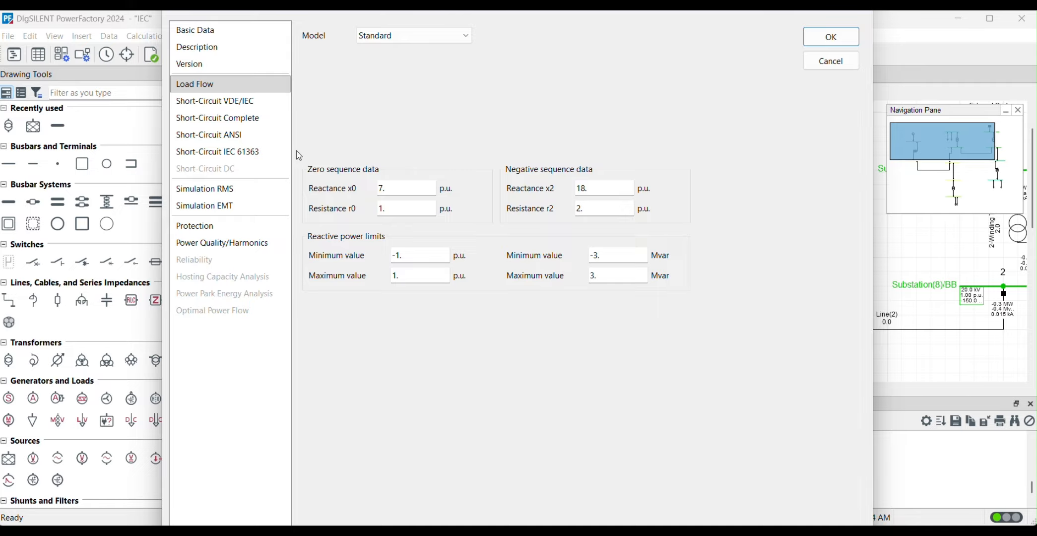
{"action": "left_click", "coordinate": [219, 32]}
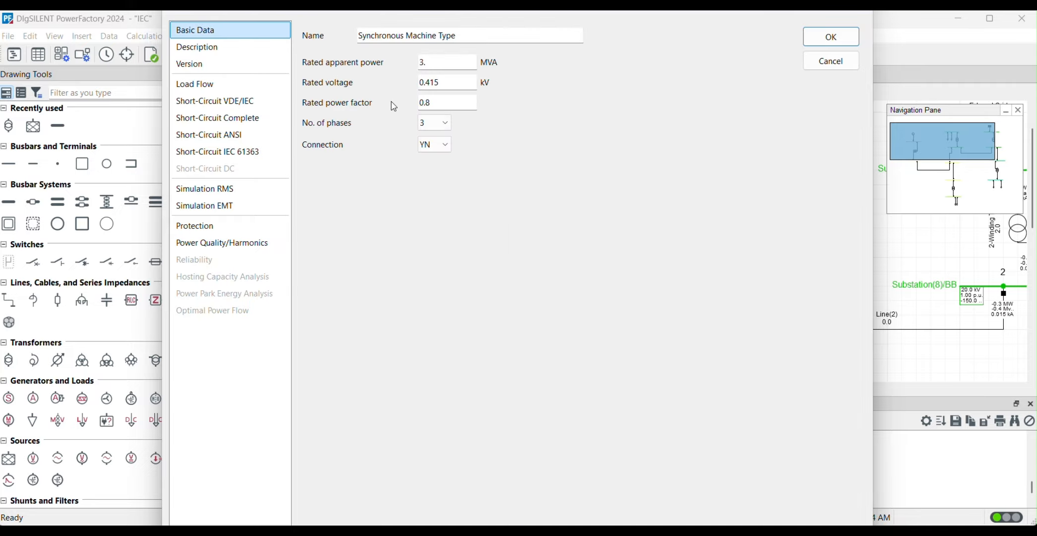
{"action": "left_click", "coordinate": [373, 32]}
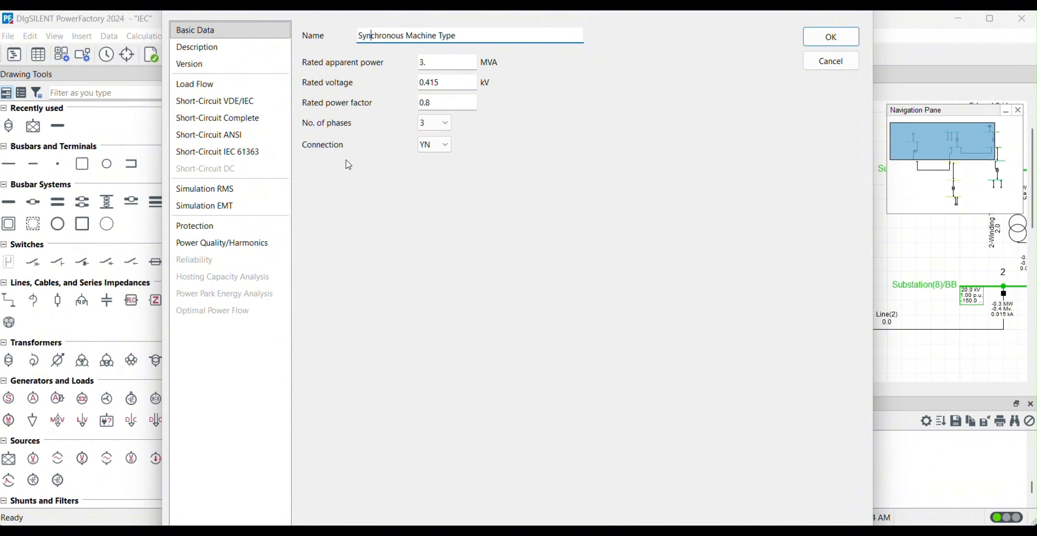
{"action": "left_click", "coordinate": [225, 90]}
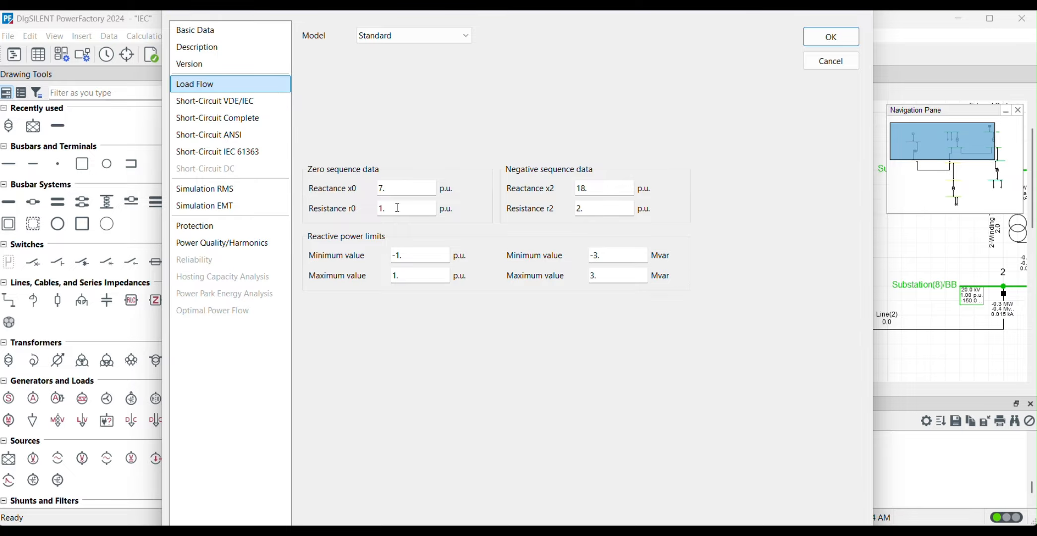
{"action": "left_click", "coordinate": [827, 68]}
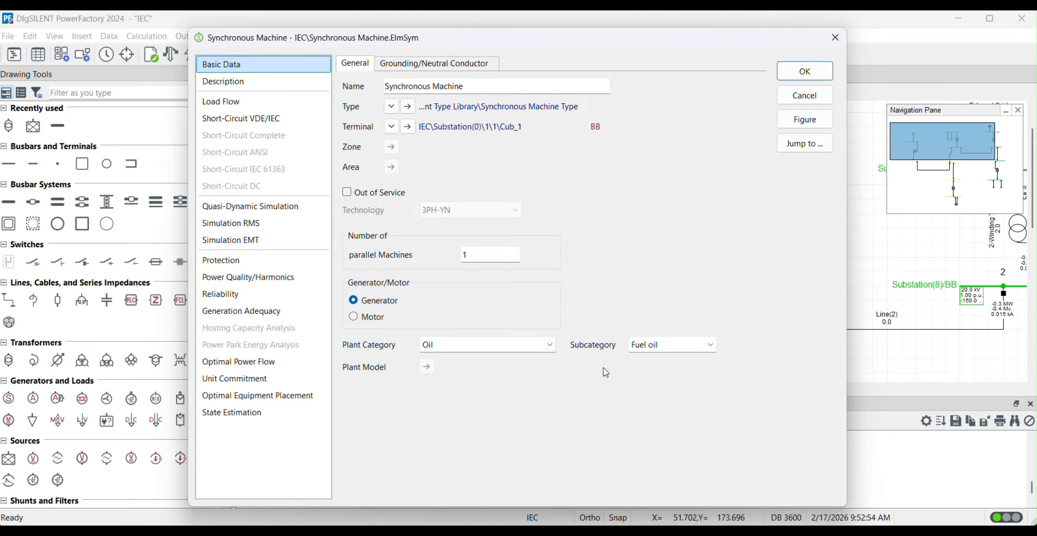
- Browse the available plant categories and oil subcategories in the synchronous machine's basic data
{"action": "left_click", "coordinate": [499, 352]}
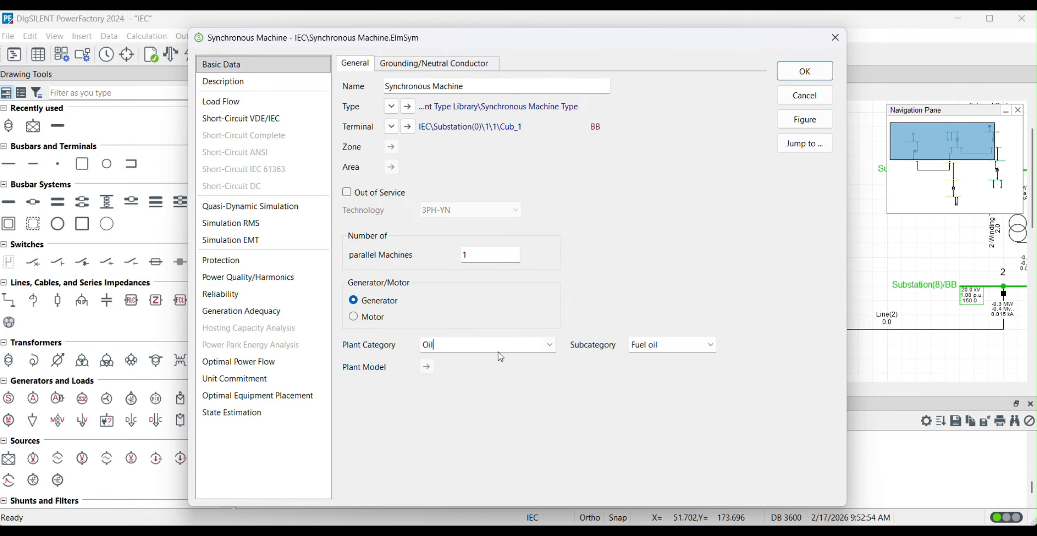
{"action": "left_click", "coordinate": [549, 346]}
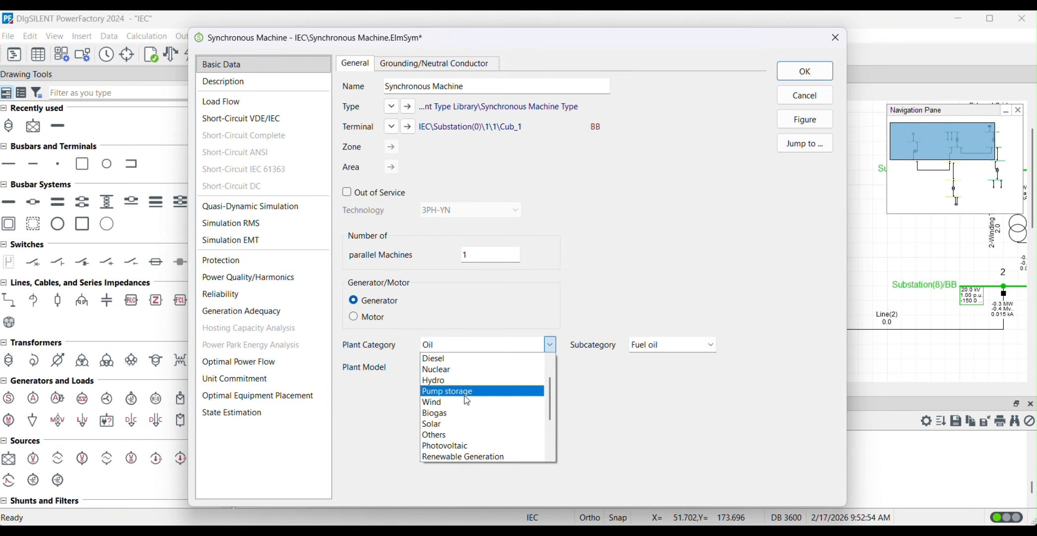
{"action": "scroll", "coordinate": [460, 434], "scroll_direction": "down", "scroll_amount": 3}
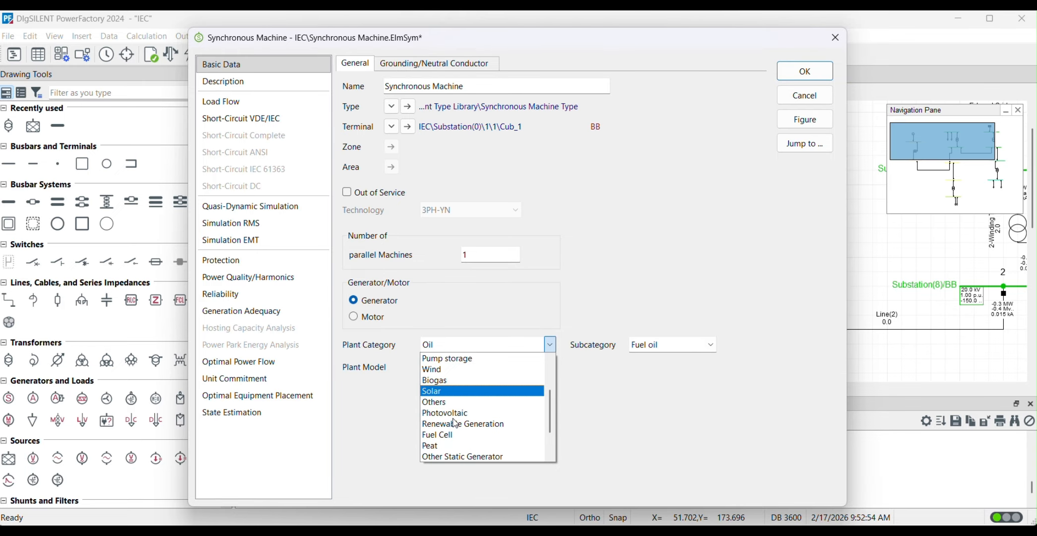
{"action": "left_click", "coordinate": [546, 350]}
{"action": "left_click", "coordinate": [710, 346]}
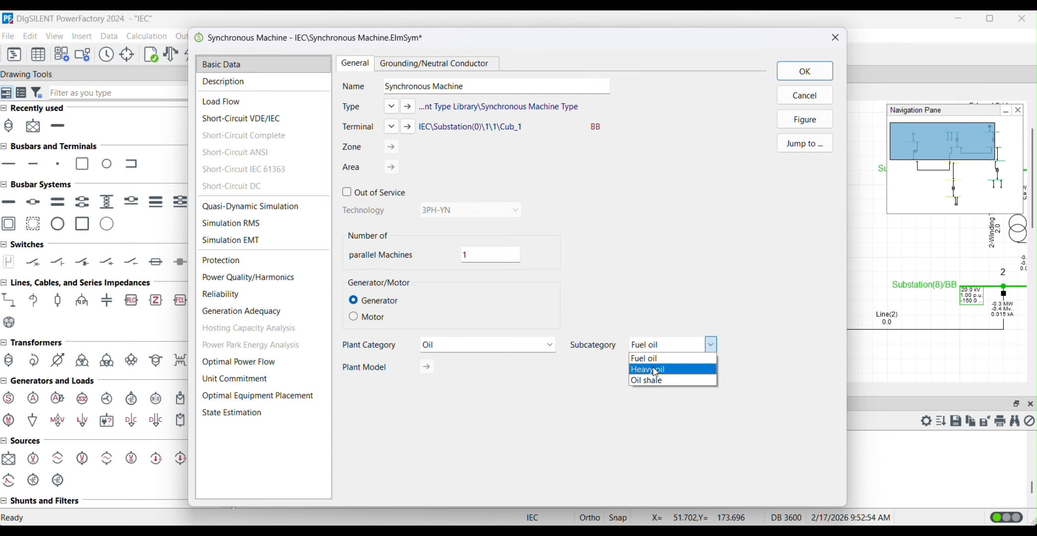
- Try the Nuclear plant category for the synchronous machine and return it to Oil with subcategory Fuel oil
{"action": "left_click", "coordinate": [549, 344]}
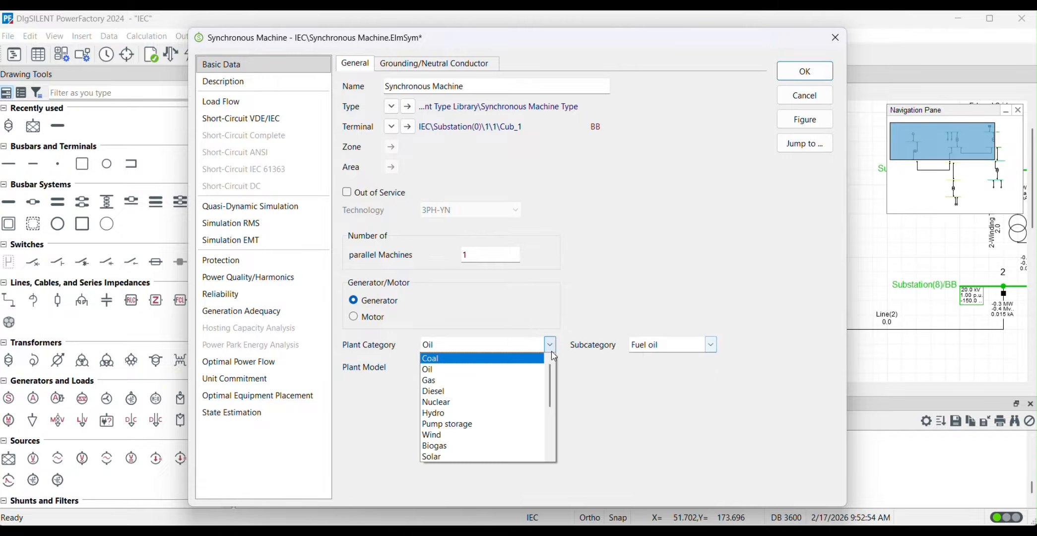
{"action": "left_click", "coordinate": [445, 404]}
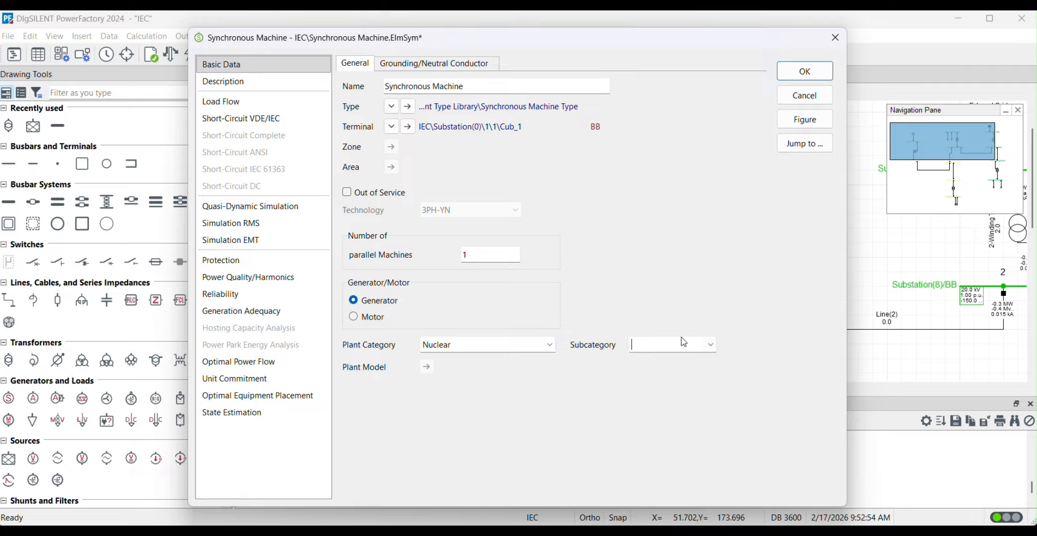
{"action": "left_click", "coordinate": [550, 345]}
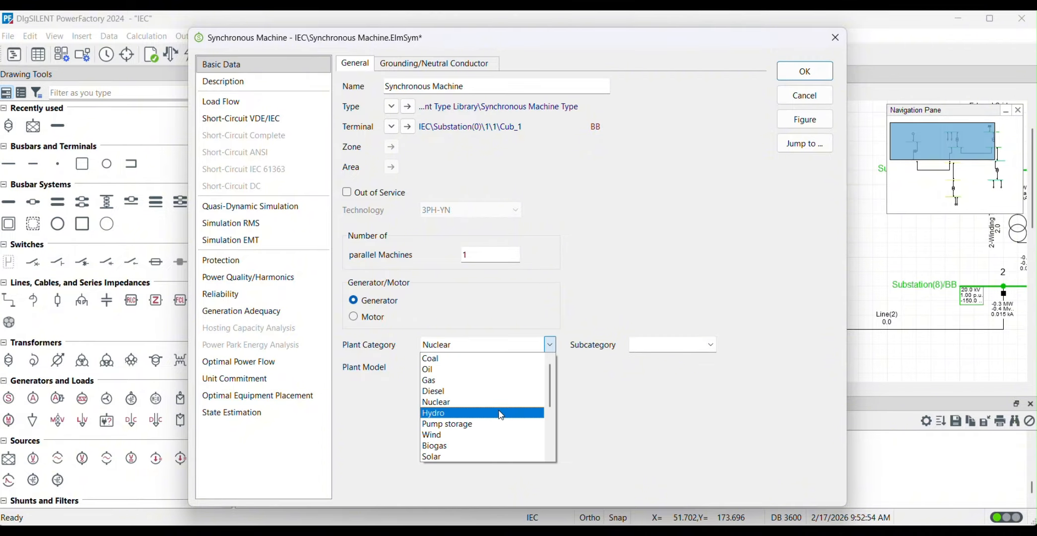
{"action": "left_click", "coordinate": [468, 371]}
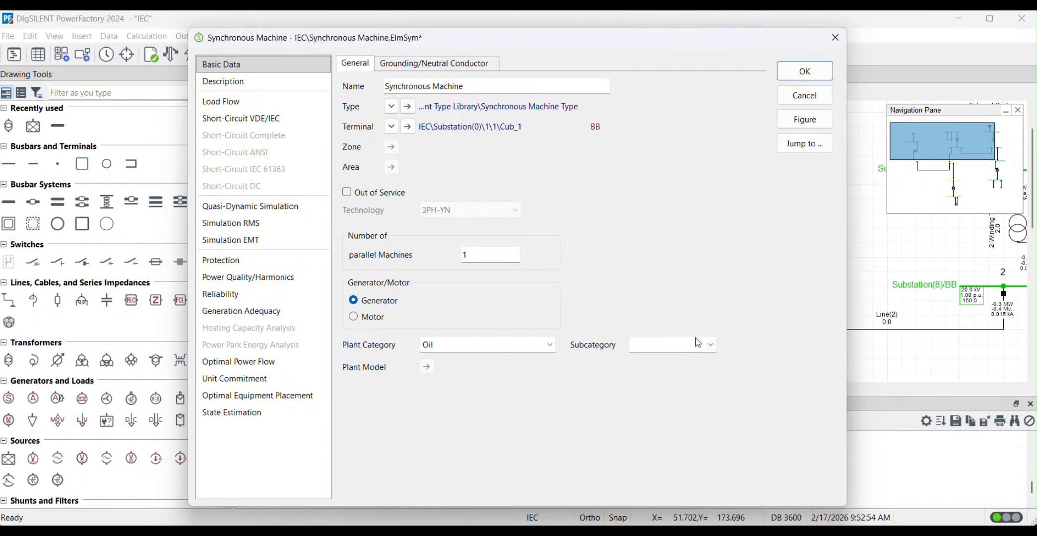
{"action": "left_click", "coordinate": [713, 345]}
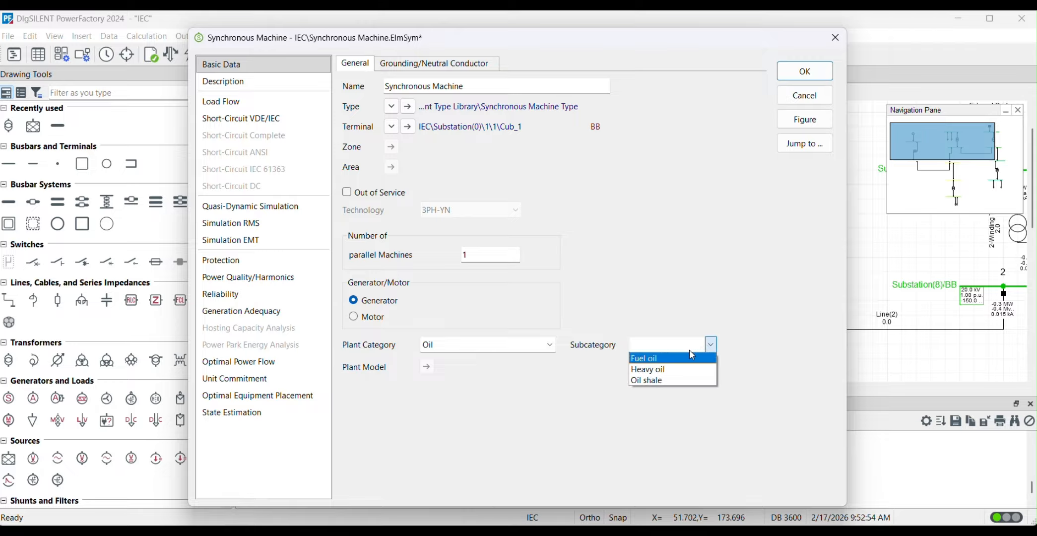
{"action": "left_click", "coordinate": [664, 360]}
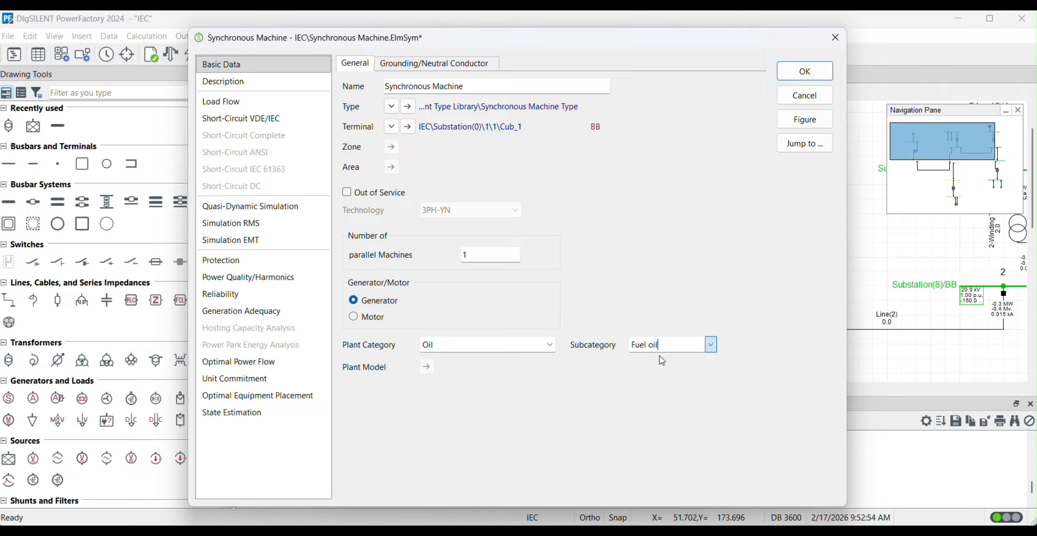
- Try the Coal plant category with subcategory Hard coal and close the synchronous machine's properties without applying the changes
{"action": "left_click", "coordinate": [550, 344]}
{"action": "left_click", "coordinate": [446, 367]}
{"action": "left_click", "coordinate": [550, 344]}
{"action": "left_click", "coordinate": [436, 357]}
{"action": "left_click", "coordinate": [712, 346]}
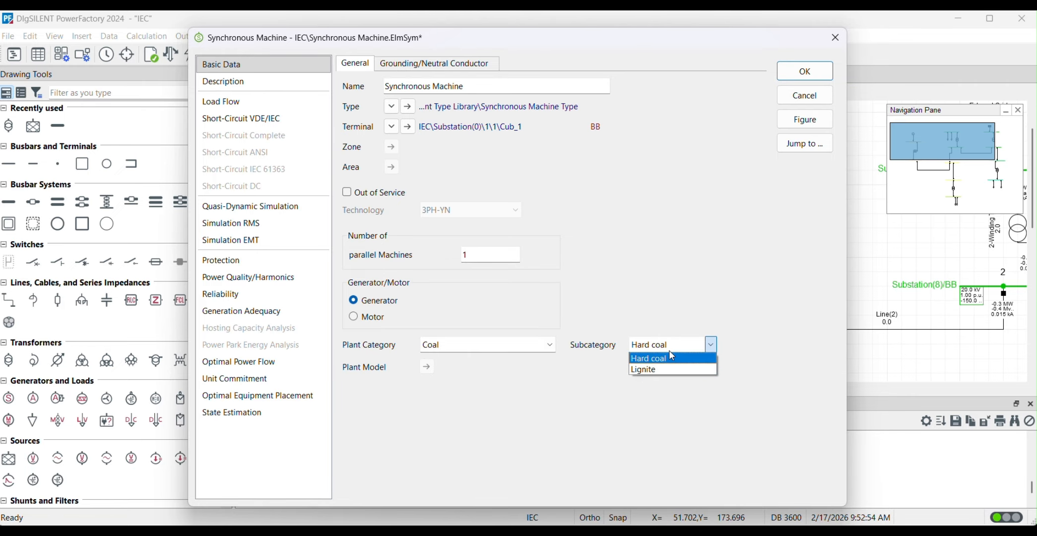
{"action": "left_click", "coordinate": [710, 346]}
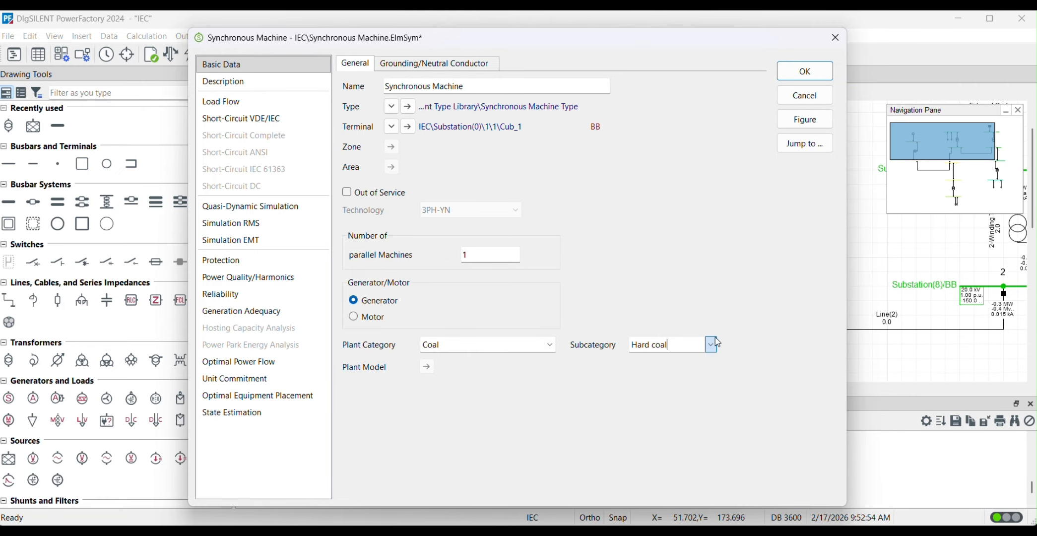
{"action": "left_click", "coordinate": [836, 35]}
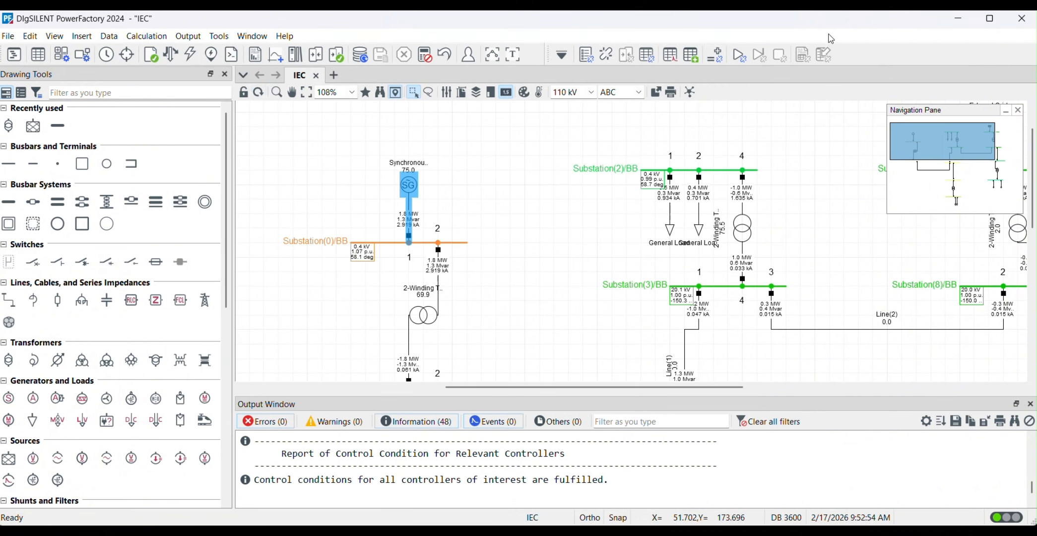
{"action": "scroll", "coordinate": [336, 217], "scroll_direction": "down", "scroll_amount": 2}
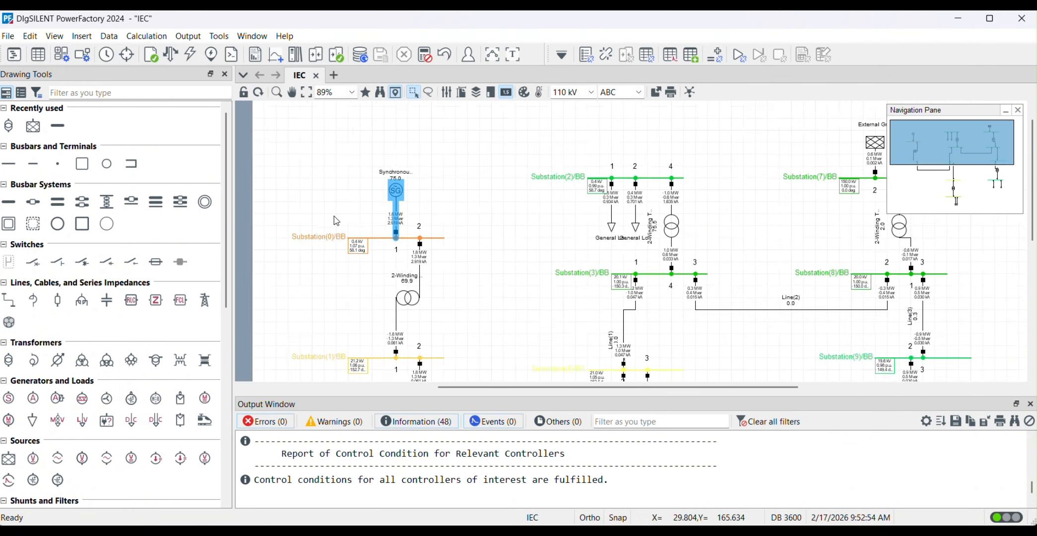
{"action": "scroll", "coordinate": [644, 195], "scroll_direction": "down", "scroll_amount": 5}
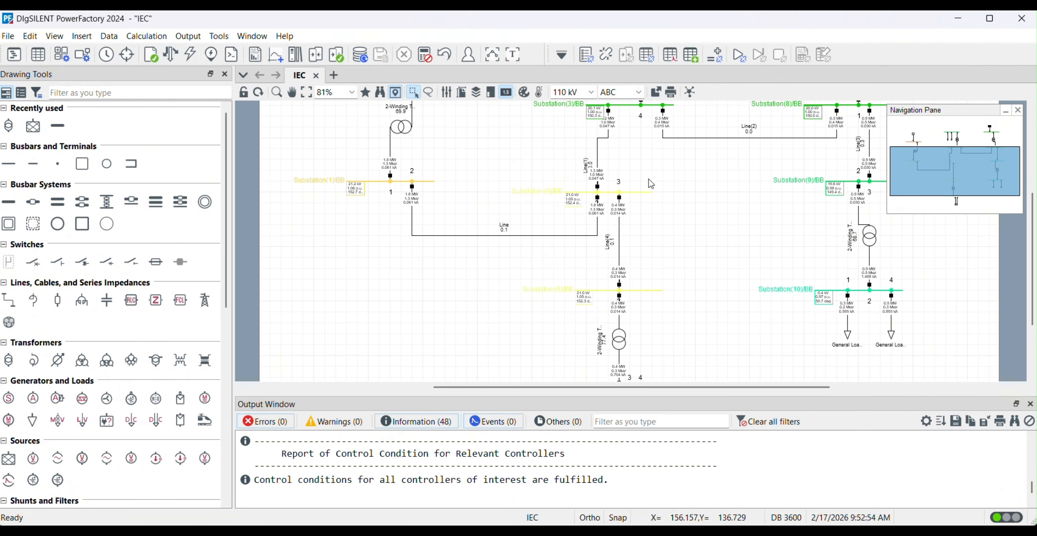
{"action": "scroll", "coordinate": [634, 209], "scroll_direction": "up", "scroll_amount": 3}
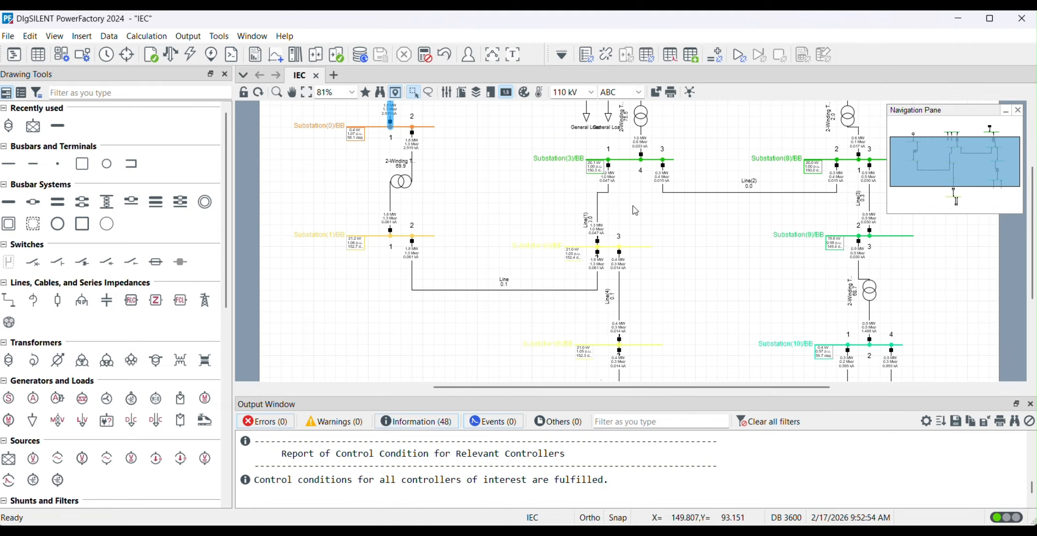
{"action": "scroll", "coordinate": [632, 206], "scroll_direction": "up", "scroll_amount": 2}
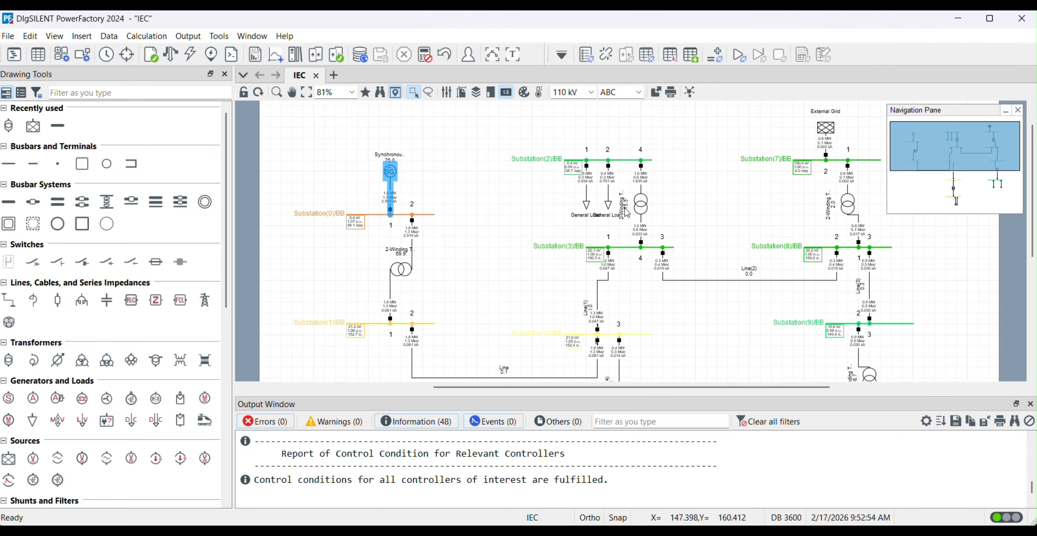
- Review the short-circuit calculation's methods and fault types, keeping VDE 0102 Part 0 / DIN EN 60909-0 and 3-Phase Short-Circuit
{"action": "left_click", "coordinate": [192, 55]}
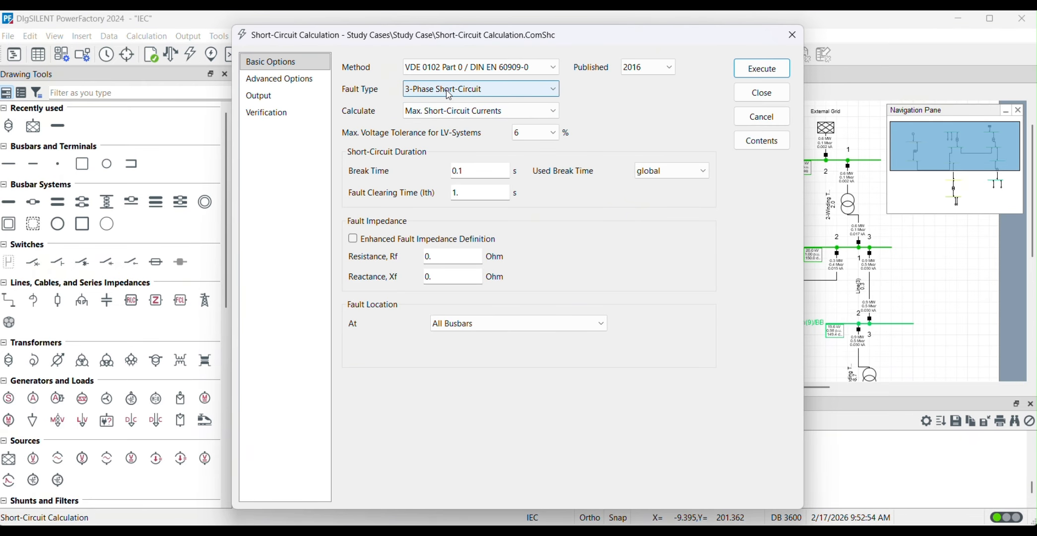
{"action": "left_click", "coordinate": [454, 67]}
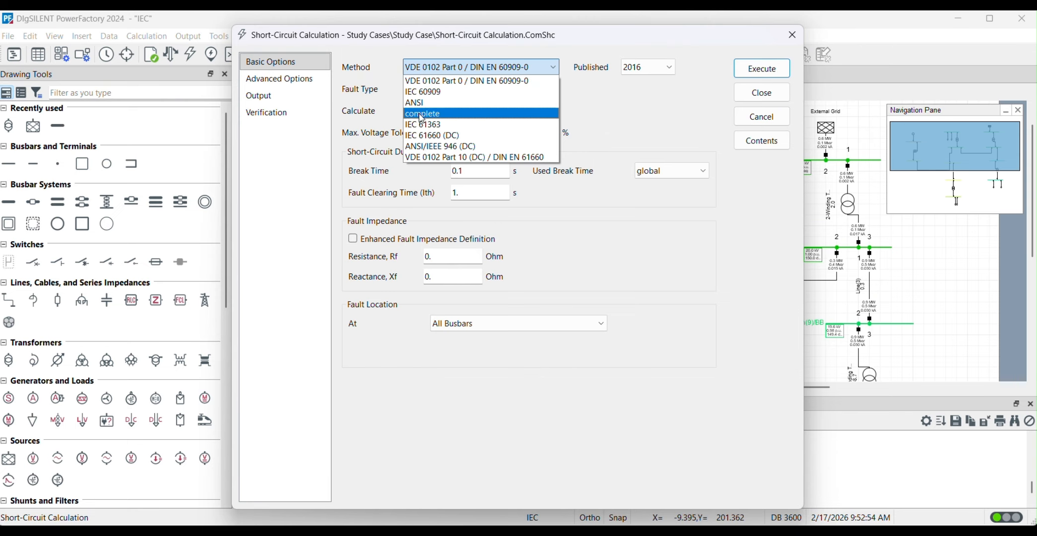
{"action": "left_click", "coordinate": [440, 80]}
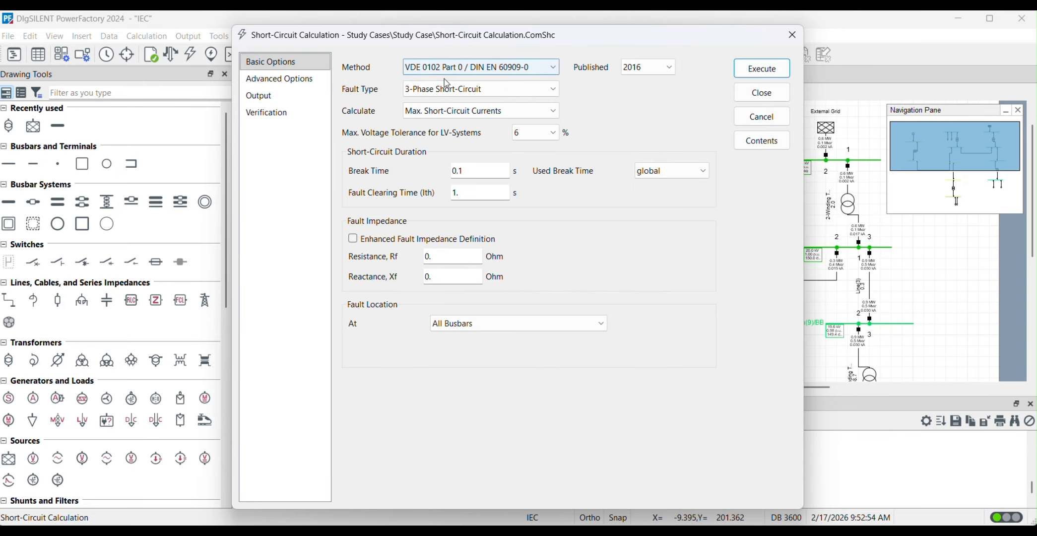
{"action": "left_click", "coordinate": [451, 90]}
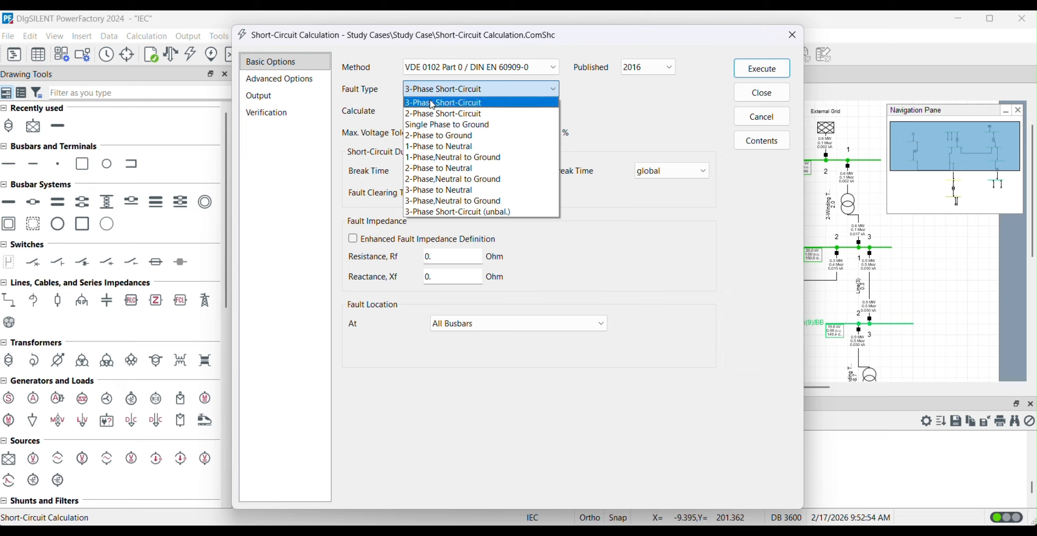
{"action": "left_click", "coordinate": [497, 90]}
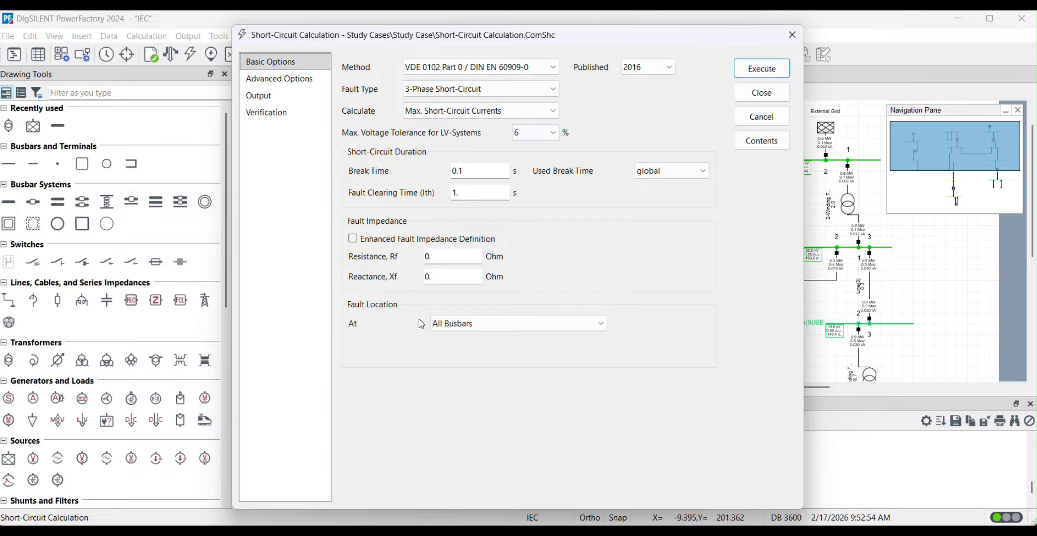
- Try User Selection as the fault location, browse the IEC network's selectable objects, and close the short-circuit calculation without choosing one
{"action": "left_click", "coordinate": [445, 328]}
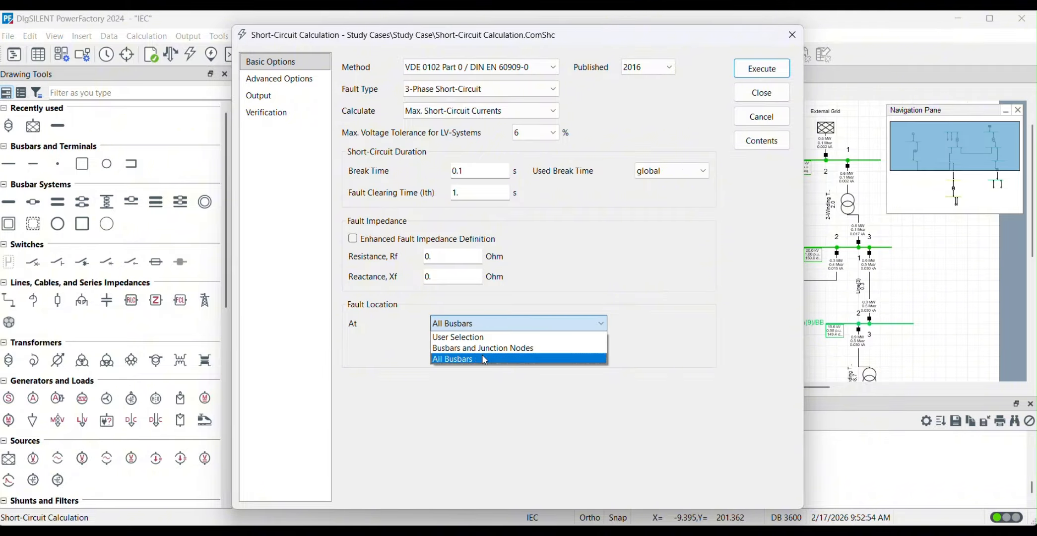
{"action": "left_click", "coordinate": [469, 337]}
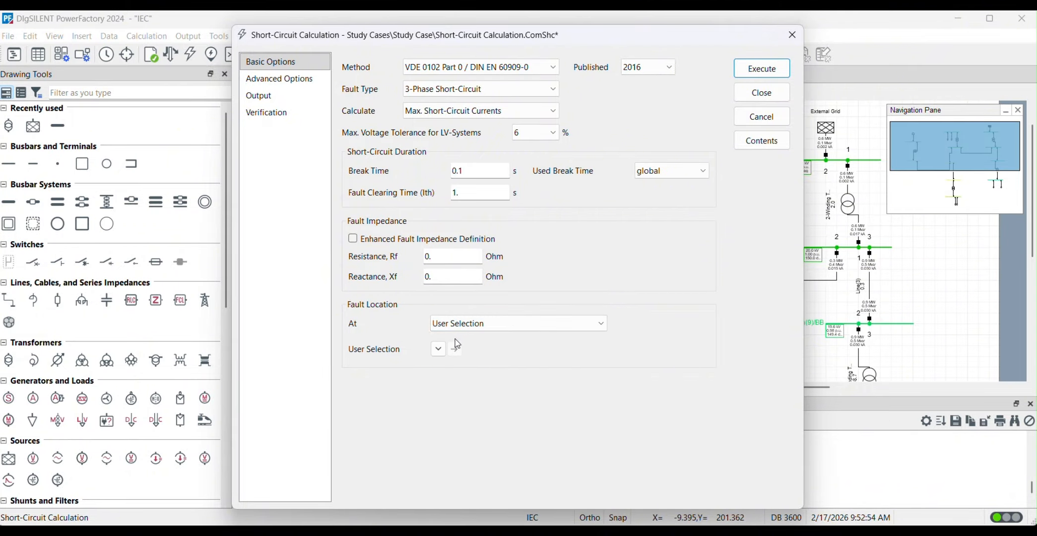
{"action": "left_click", "coordinate": [439, 349]}
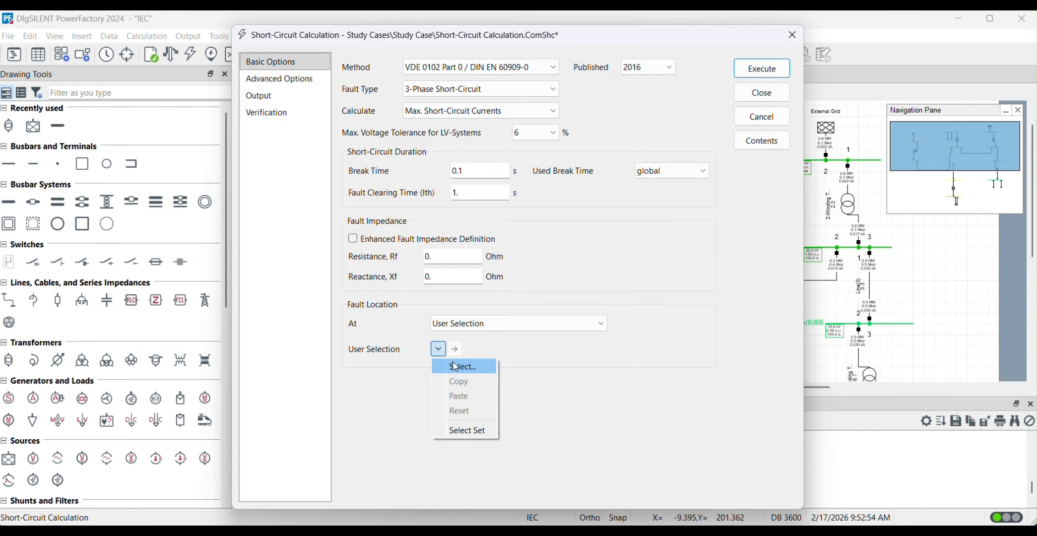
{"action": "left_click", "coordinate": [456, 367]}
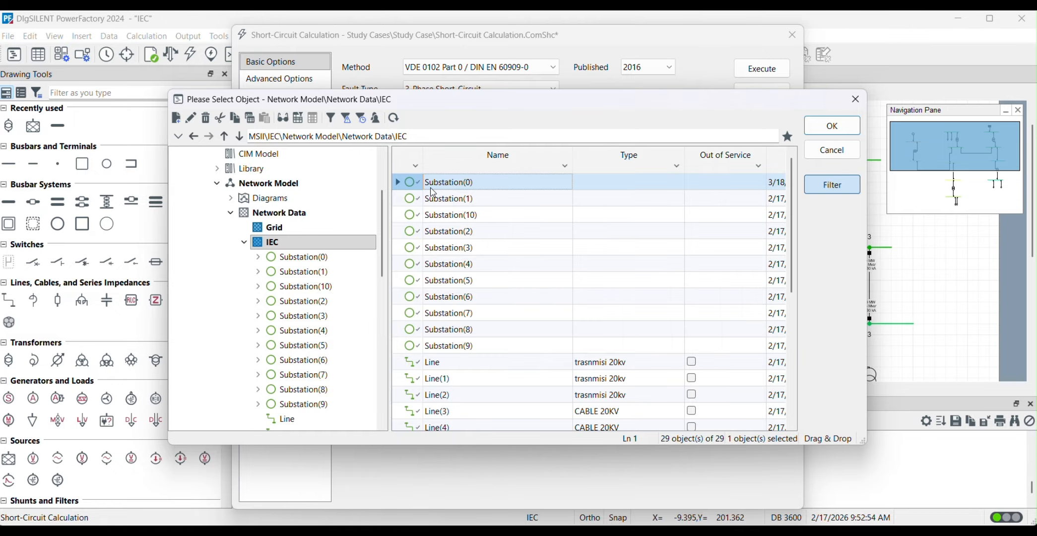
{"action": "scroll", "coordinate": [436, 266], "scroll_direction": "down", "scroll_amount": 2}
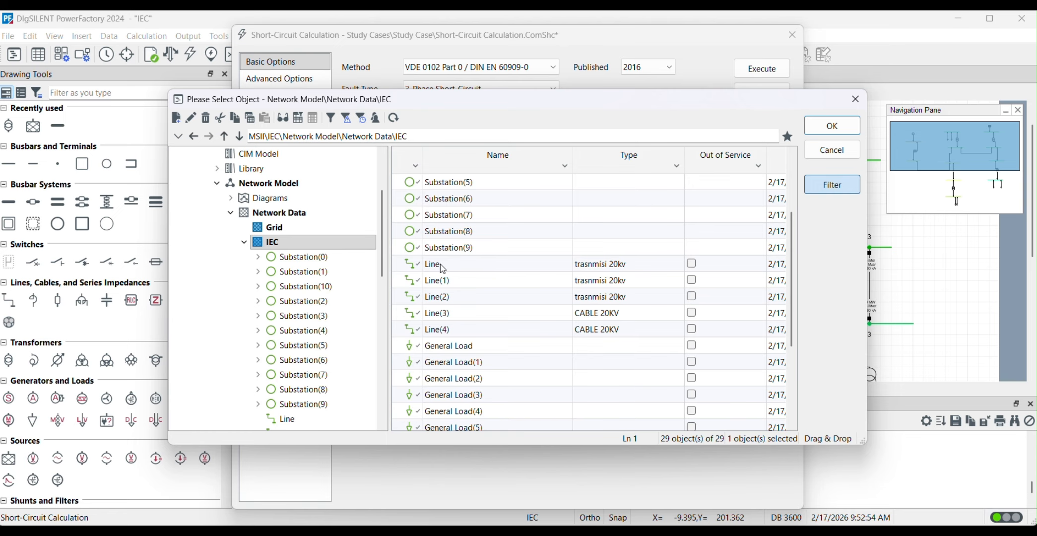
{"action": "scroll", "coordinate": [439, 270], "scroll_direction": "down", "scroll_amount": 2}
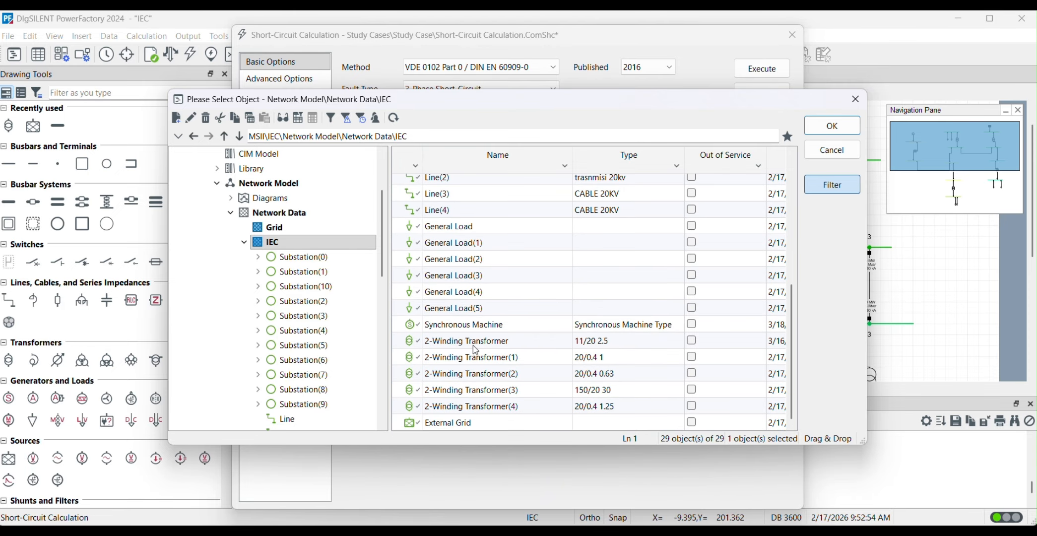
{"action": "scroll", "coordinate": [471, 338], "scroll_direction": "up", "scroll_amount": 4}
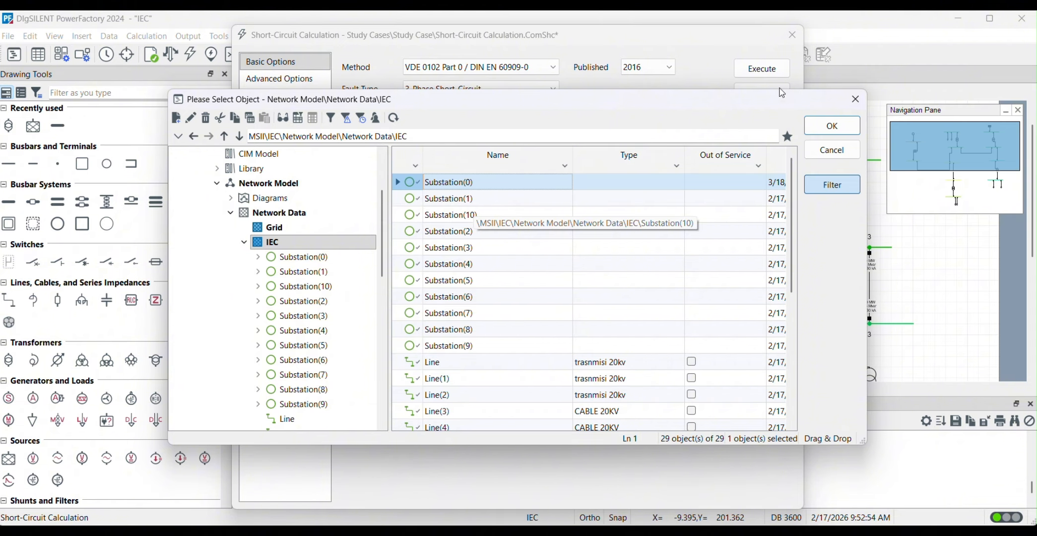
{"action": "left_click", "coordinate": [864, 103]}
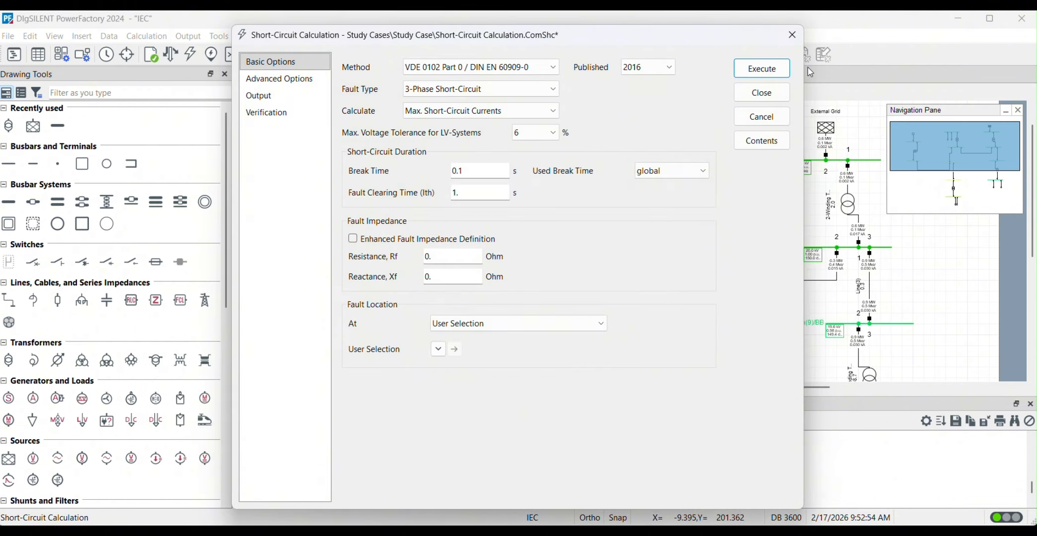
{"action": "left_click", "coordinate": [792, 34]}
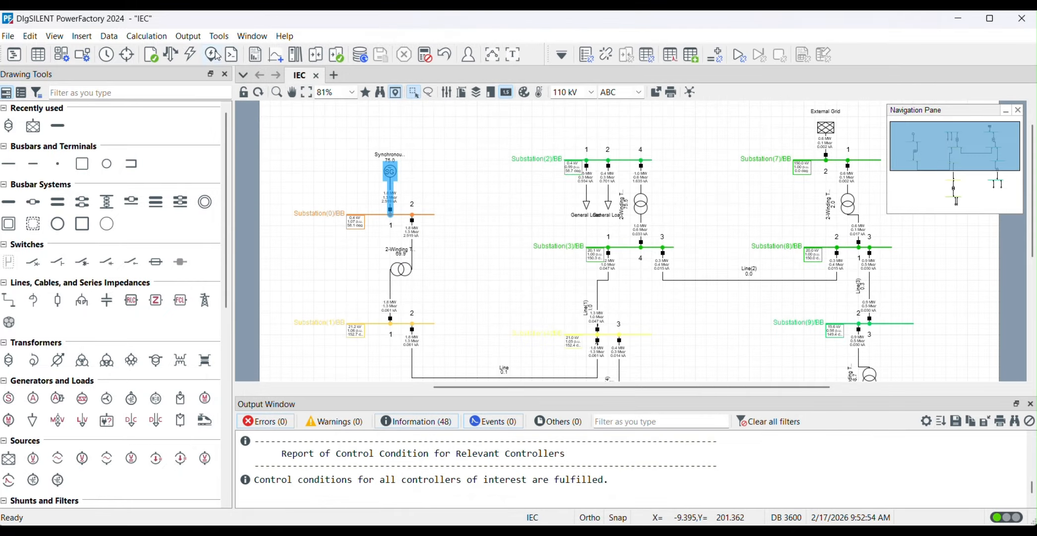
- Run a 3-phase short-circuit calculation with the fault location set by User Selection to Substation(0)
{"action": "left_click", "coordinate": [210, 55]}
{"action": "left_click", "coordinate": [449, 324]}
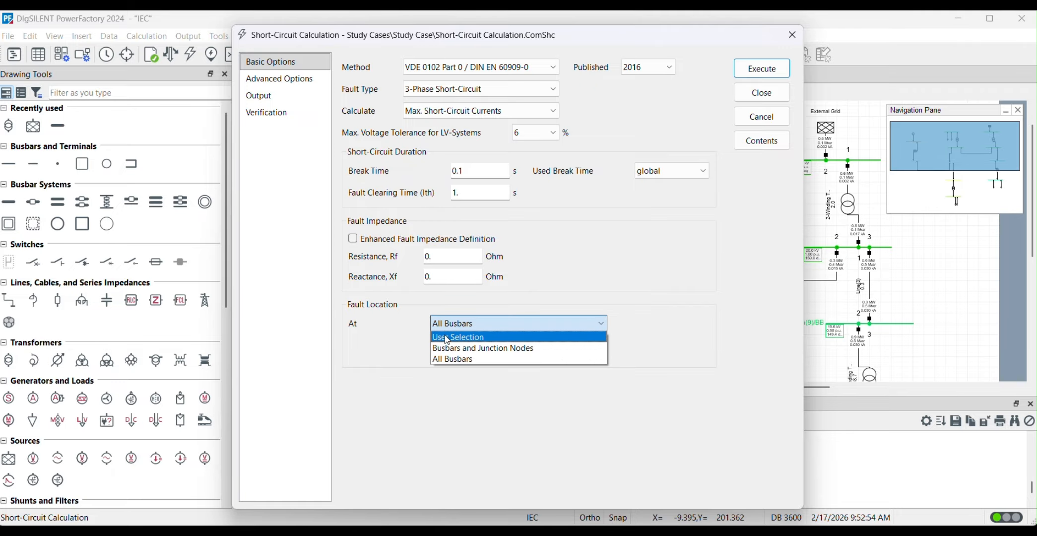
{"action": "left_click", "coordinate": [448, 338]}
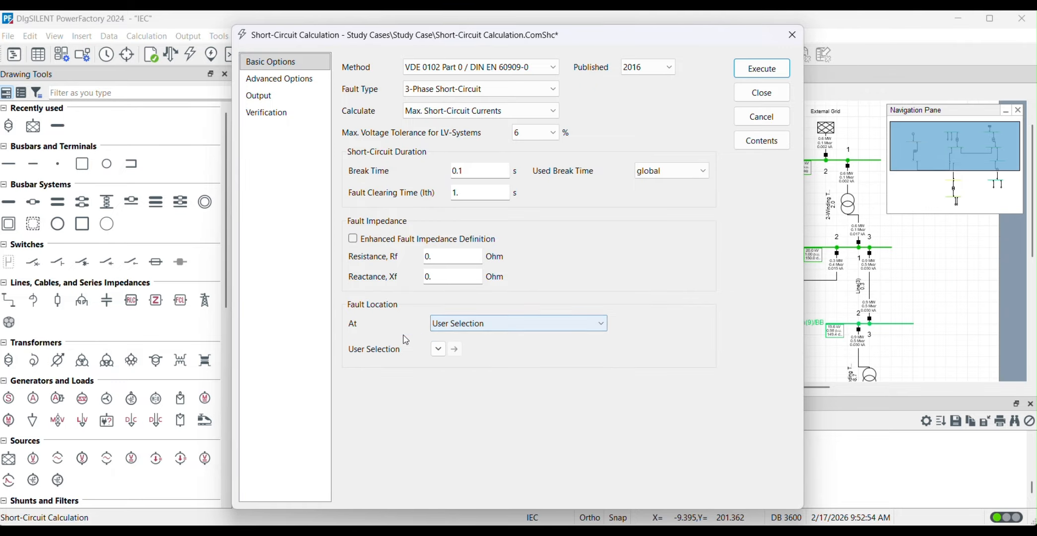
{"action": "left_click", "coordinate": [439, 349]}
{"action": "left_click", "coordinate": [440, 365]}
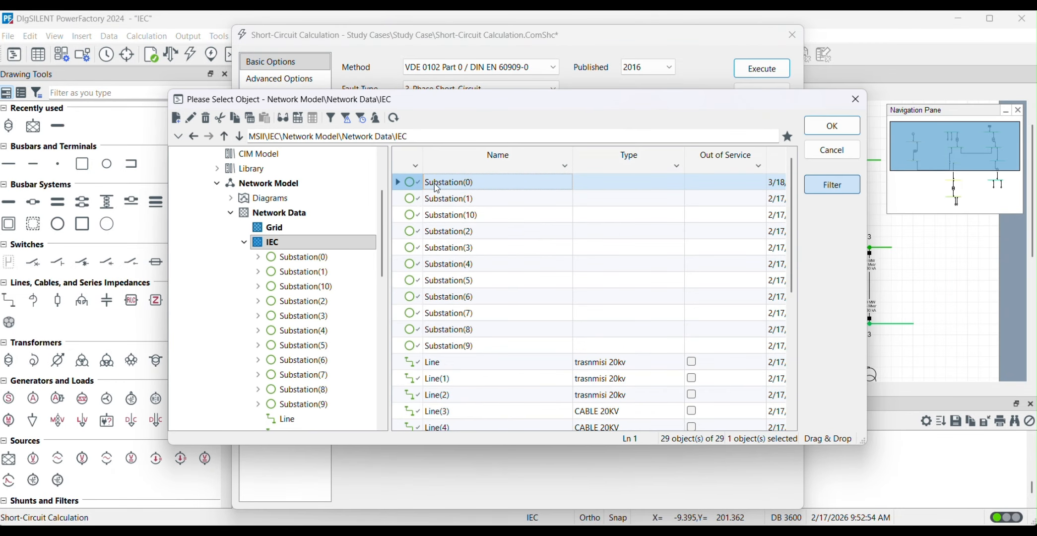
{"action": "double_click", "coordinate": [414, 185]}
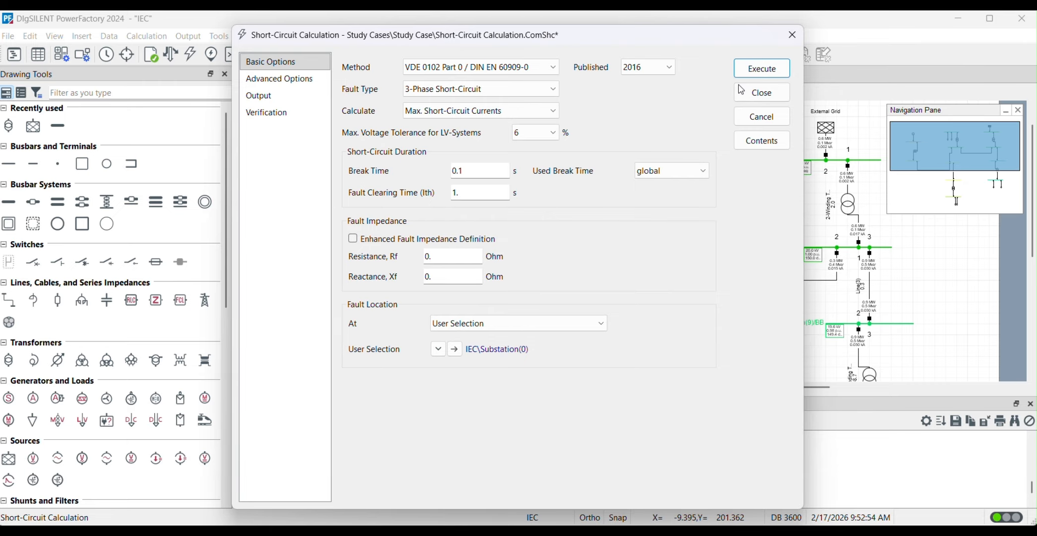
{"action": "left_click", "coordinate": [745, 70]}
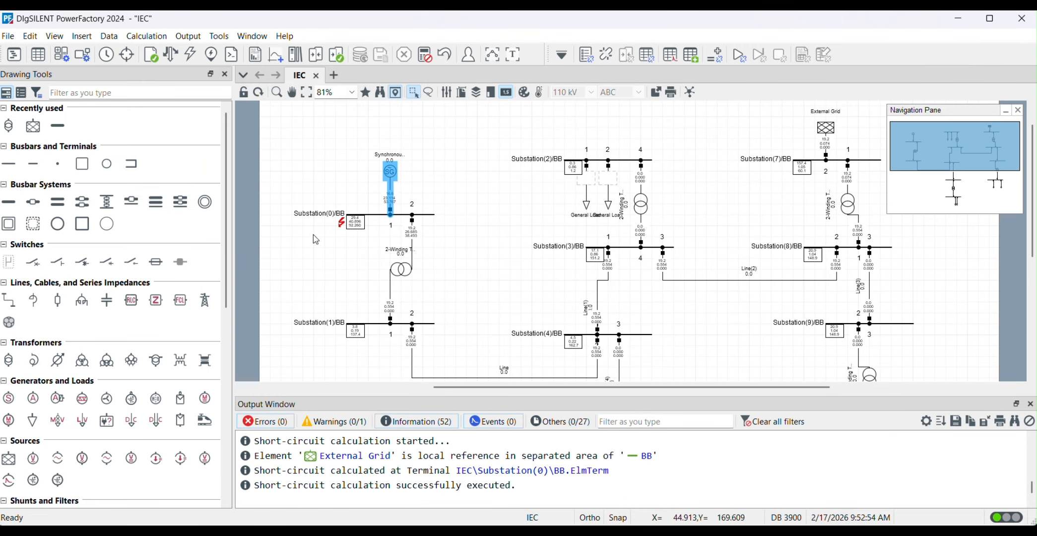
- Examine the short-circuit results at the faulted Substation(0) busbar and across the rest of the IEC diagram
{"action": "scroll", "coordinate": [345, 223], "scroll_direction": "up", "scroll_amount": 3}
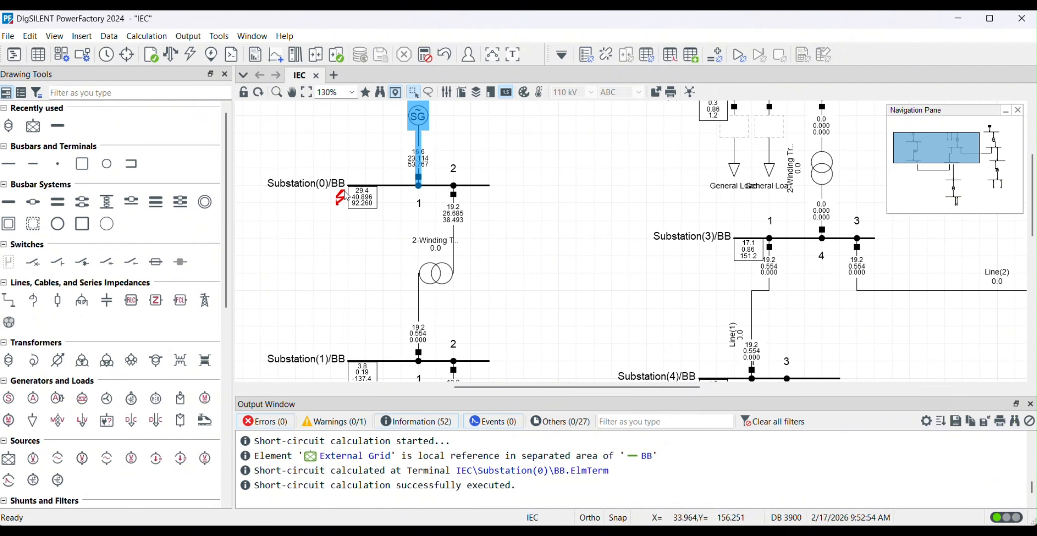
{"action": "scroll", "coordinate": [314, 179], "scroll_direction": "down", "scroll_amount": 2}
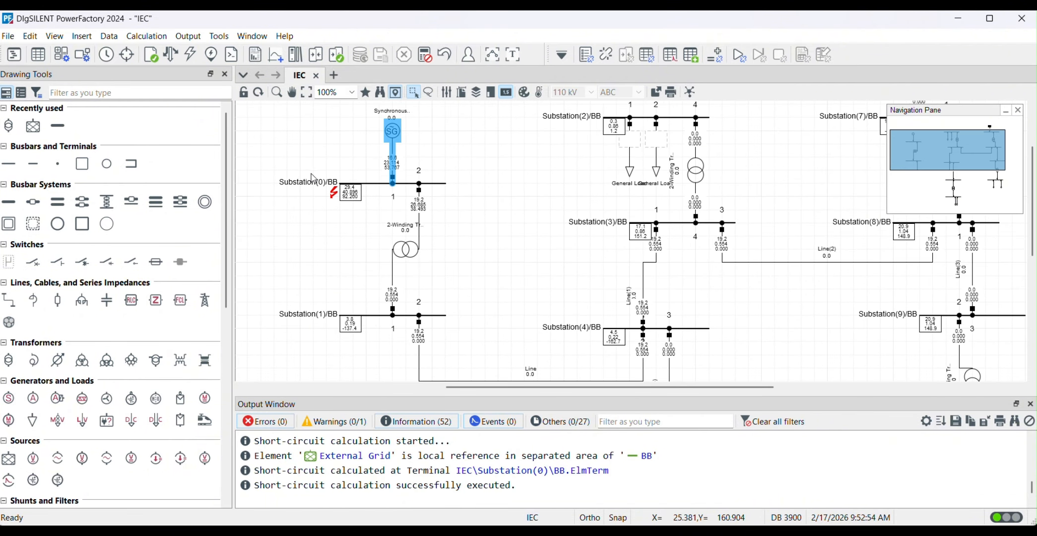
{"action": "scroll", "coordinate": [342, 212], "scroll_direction": "down", "scroll_amount": 2}
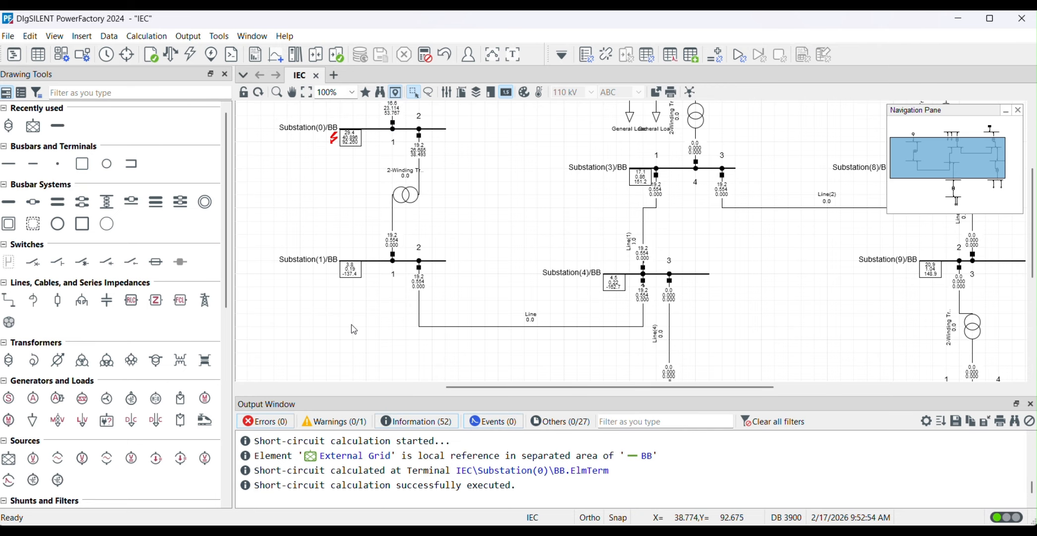
{"action": "scroll", "coordinate": [699, 226], "scroll_direction": "down", "scroll_amount": 1}
{"action": "scroll", "coordinate": [700, 226], "scroll_direction": "down", "scroll_amount": 5}
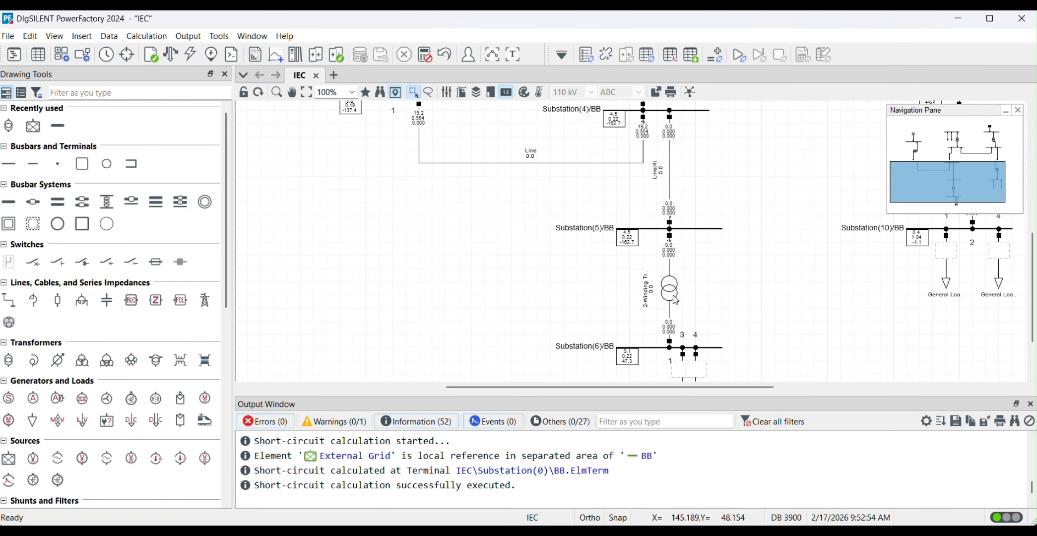
{"action": "scroll", "coordinate": [646, 298], "scroll_direction": "up", "scroll_amount": 2}
{"action": "scroll", "coordinate": [675, 300], "scroll_direction": "up", "scroll_amount": 7}
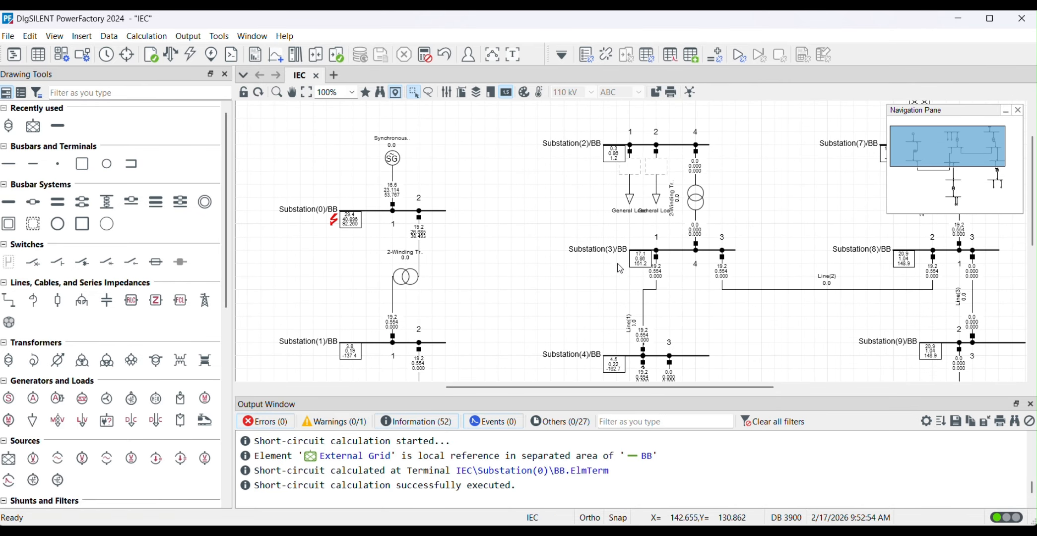
{"action": "scroll", "coordinate": [337, 220], "scroll_direction": "up", "scroll_amount": 2}
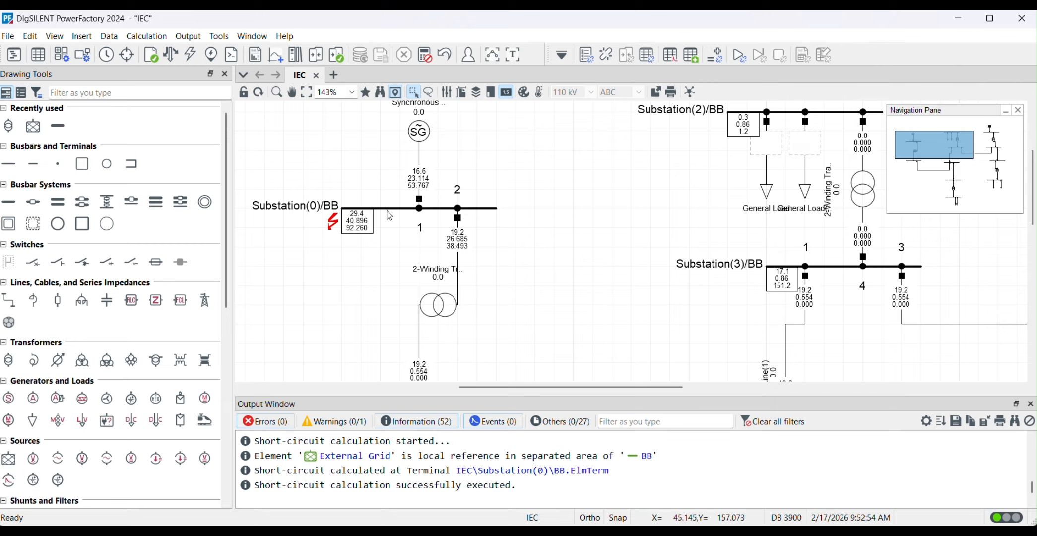
- Show units for m:Skss, m:Ikss and m:ip in the short-circuit node result box format at Substation(0)
{"action": "right_click", "coordinate": [357, 221]}
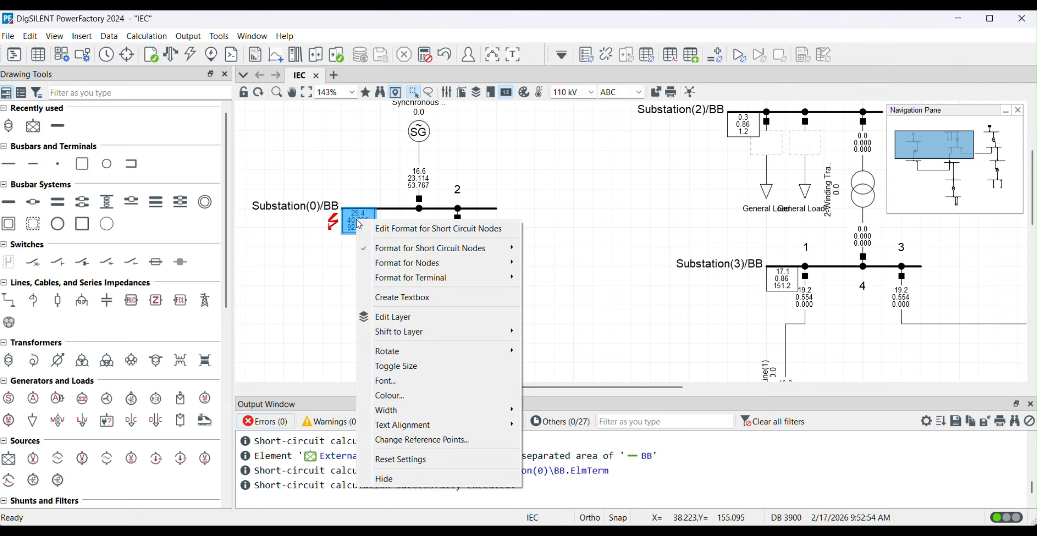
{"action": "left_click", "coordinate": [402, 229]}
{"action": "left_click", "coordinate": [636, 162]}
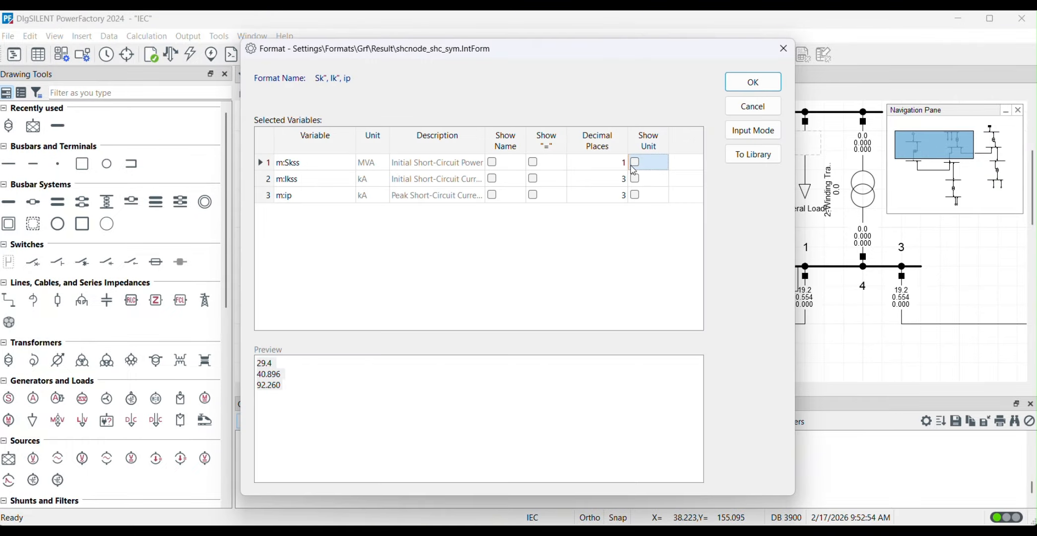
{"action": "left_click", "coordinate": [635, 179]}
{"action": "left_click", "coordinate": [636, 178]}
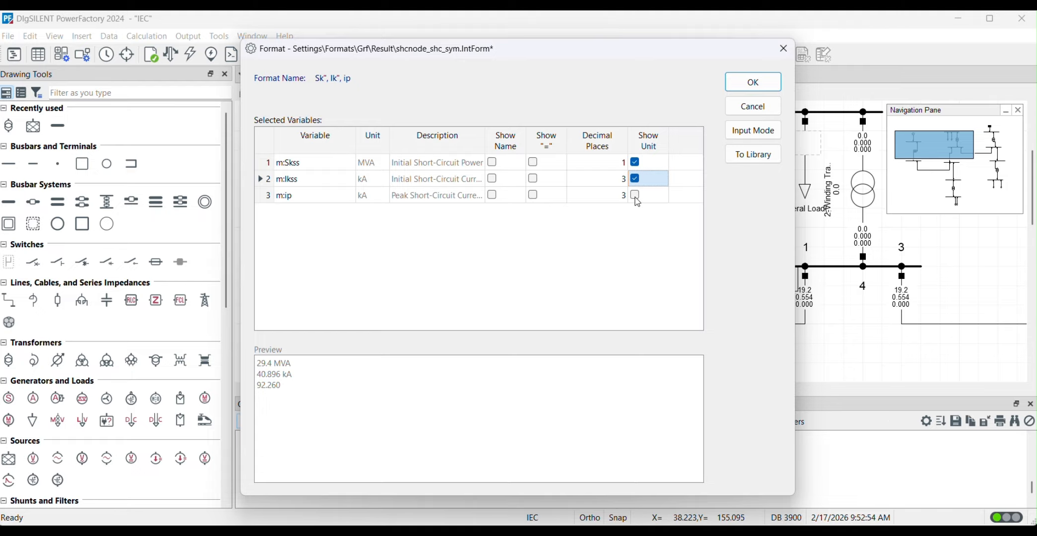
{"action": "left_click", "coordinate": [637, 197]}
{"action": "left_click", "coordinate": [635, 196]}
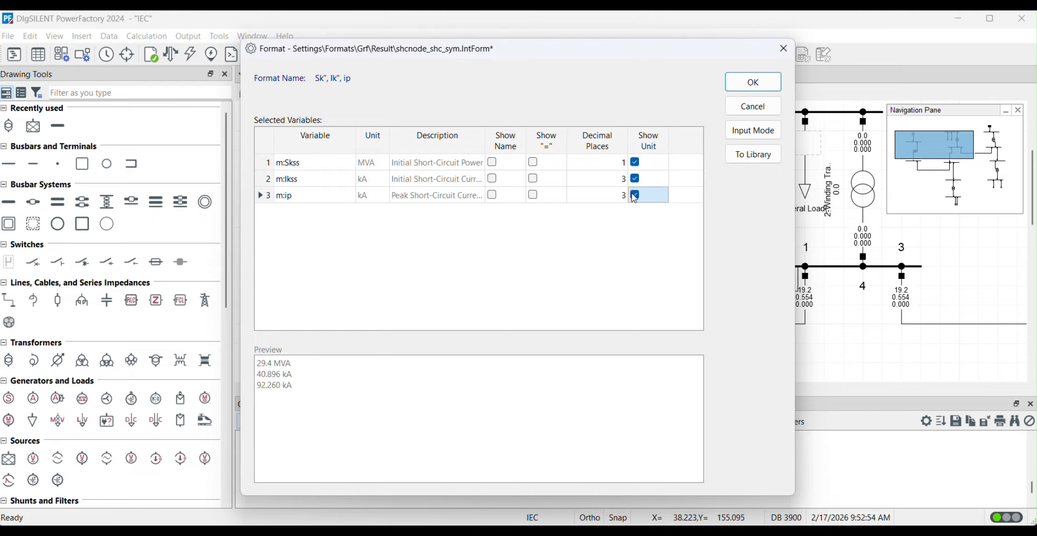
{"action": "left_click", "coordinate": [765, 85]}
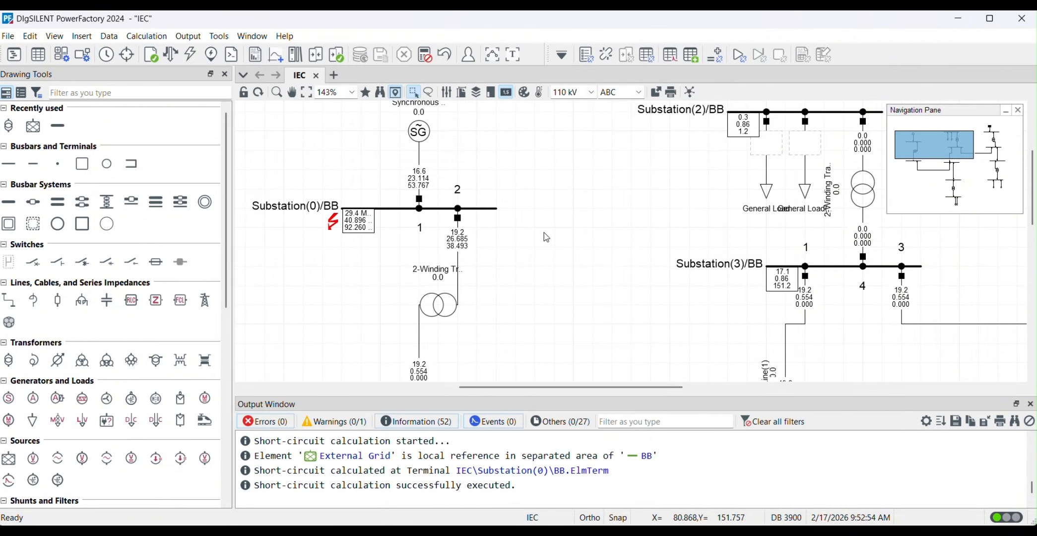
{"action": "scroll", "coordinate": [374, 246], "scroll_direction": "down", "scroll_amount": 3}
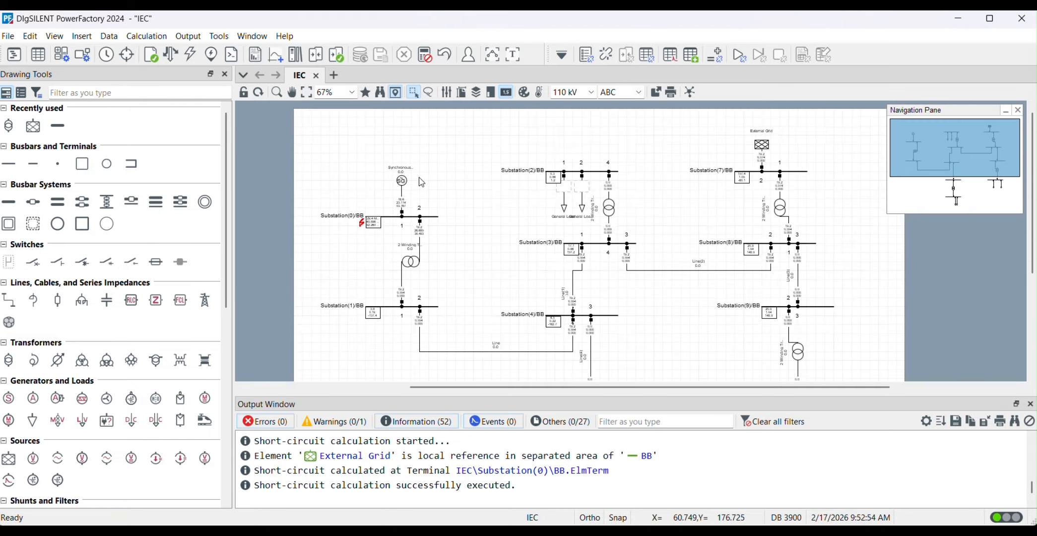
{"action": "scroll", "coordinate": [419, 178], "scroll_direction": "down", "scroll_amount": 1}
{"action": "scroll", "coordinate": [676, 289], "scroll_direction": "up", "scroll_amount": 2}
{"action": "scroll", "coordinate": [633, 240], "scroll_direction": "down", "scroll_amount": 3}
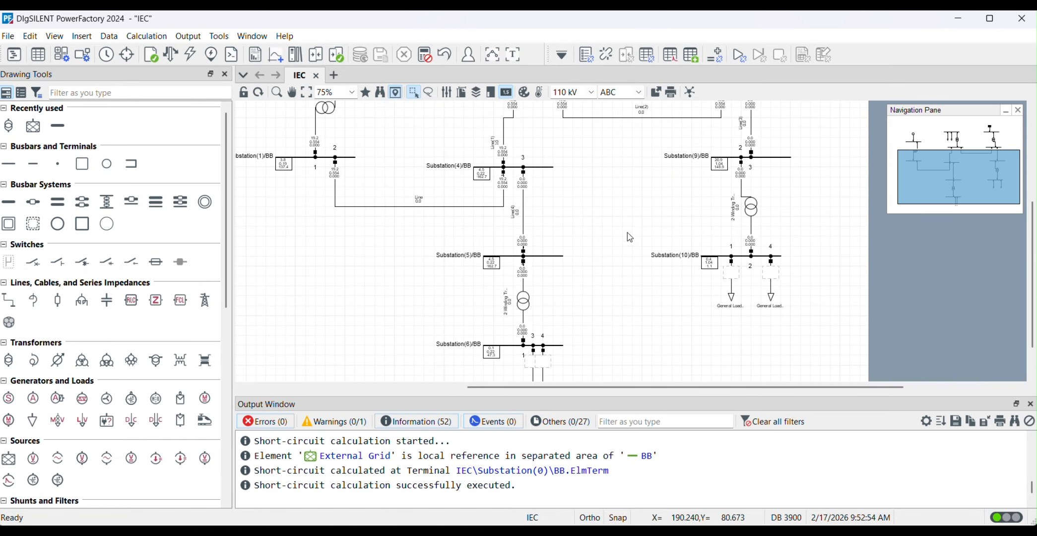
- Activate the recent project Short_Circuit and accept purging its storage
{"action": "left_click", "coordinate": [9, 36]}
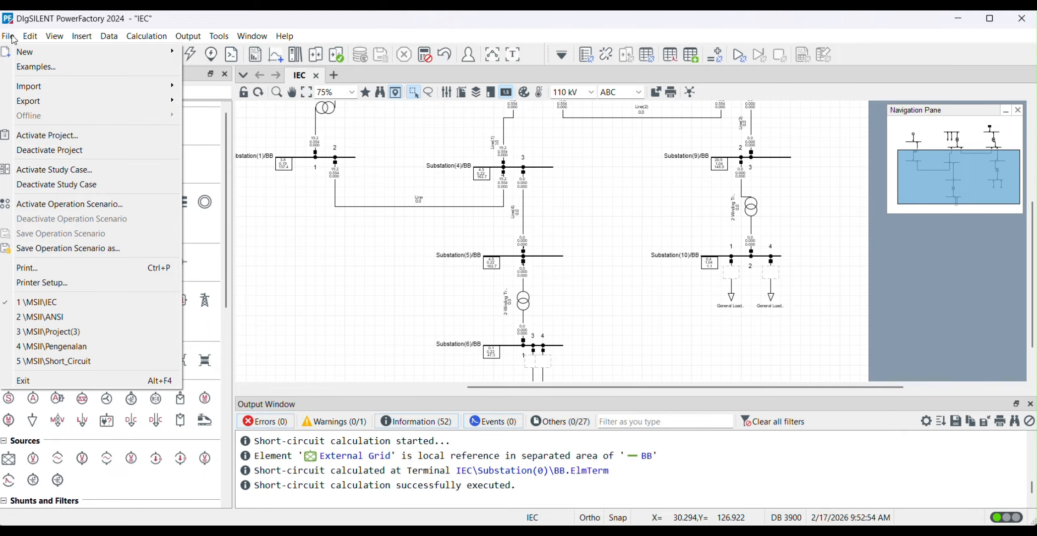
{"action": "left_click", "coordinate": [74, 362]}
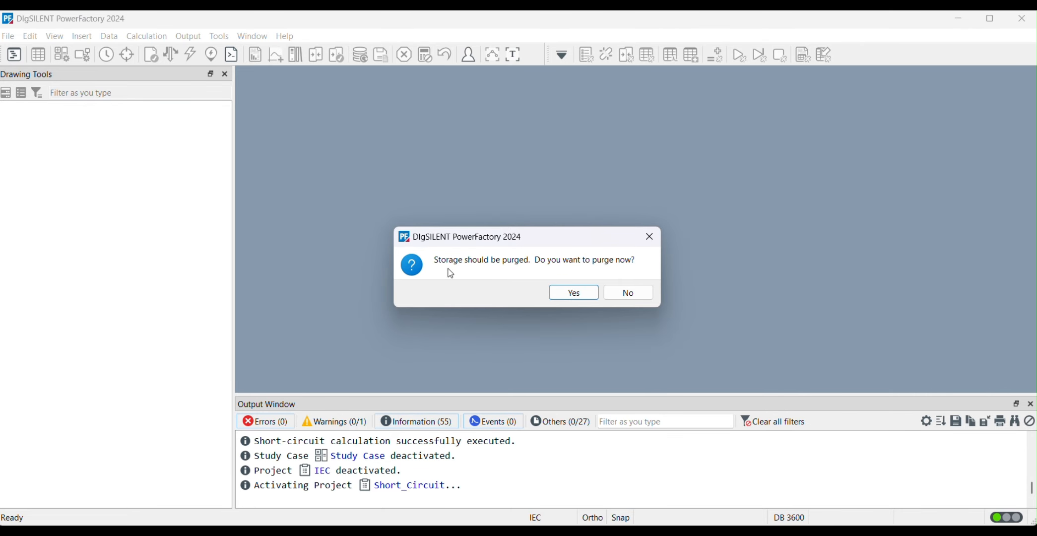
{"action": "left_click", "coordinate": [573, 294]}
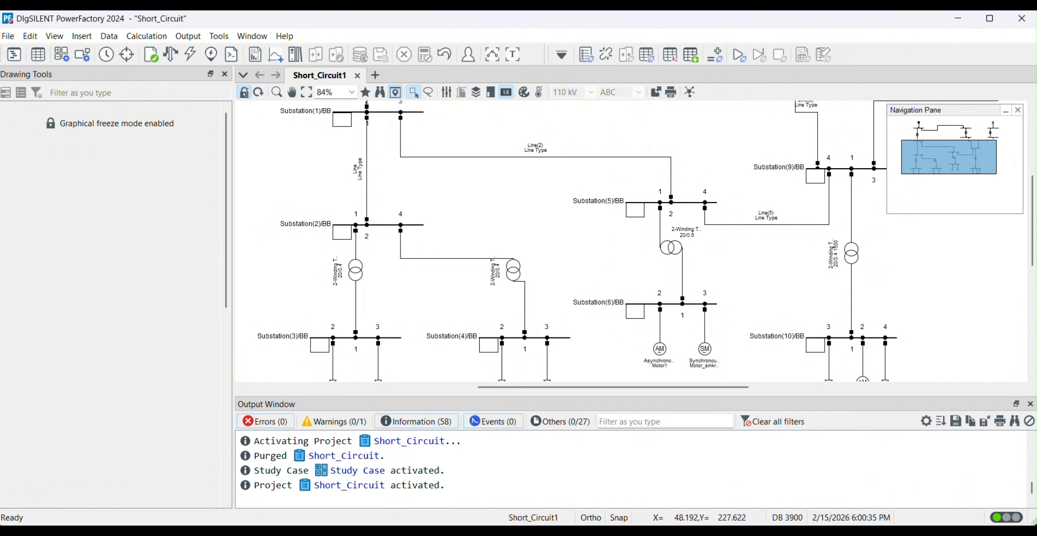
- Turn off the graphical freeze mode of the Short_Circuit1 diagram
{"action": "left_click", "coordinate": [244, 93]}
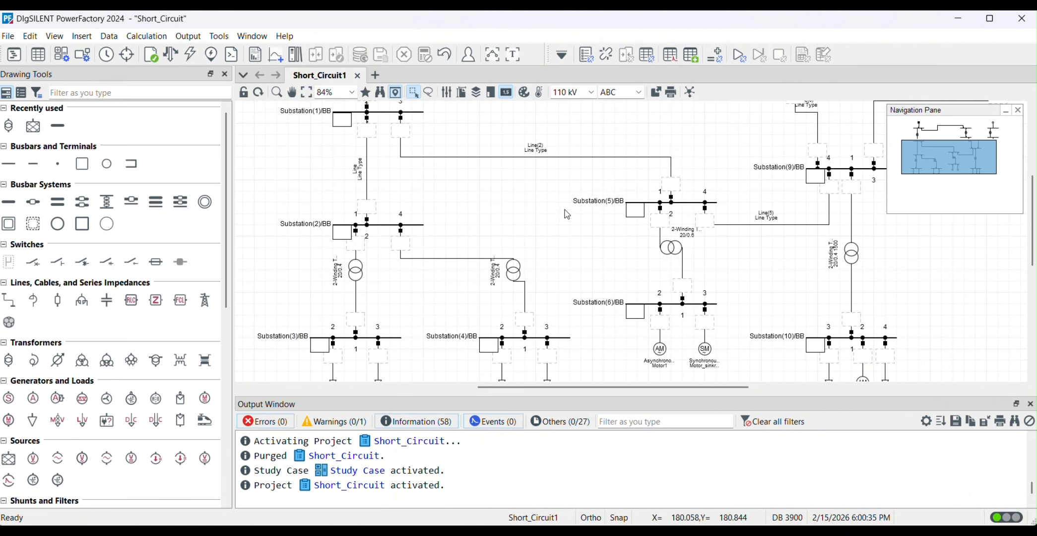
- View the activation option of the Pengenalan project in the Data Manager, and close the manager without activating it
{"action": "left_click", "coordinate": [16, 59]}
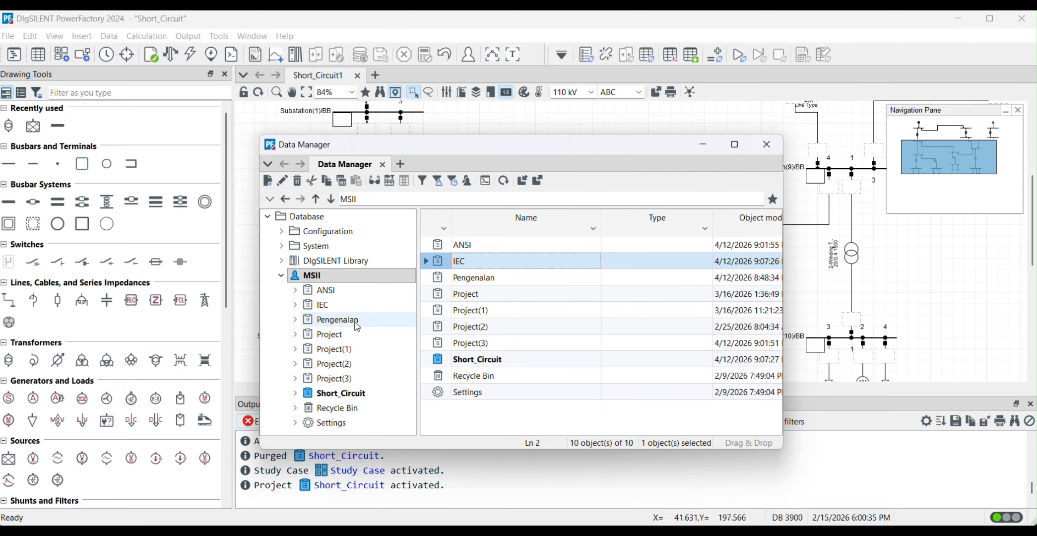
{"action": "right_click", "coordinate": [323, 325]}
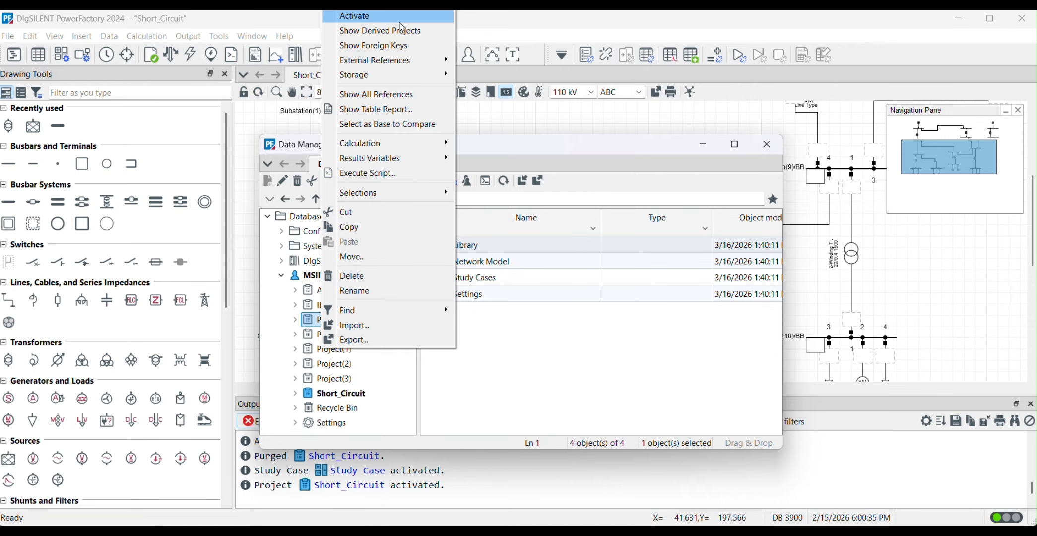
{"action": "left_click", "coordinate": [766, 144]}
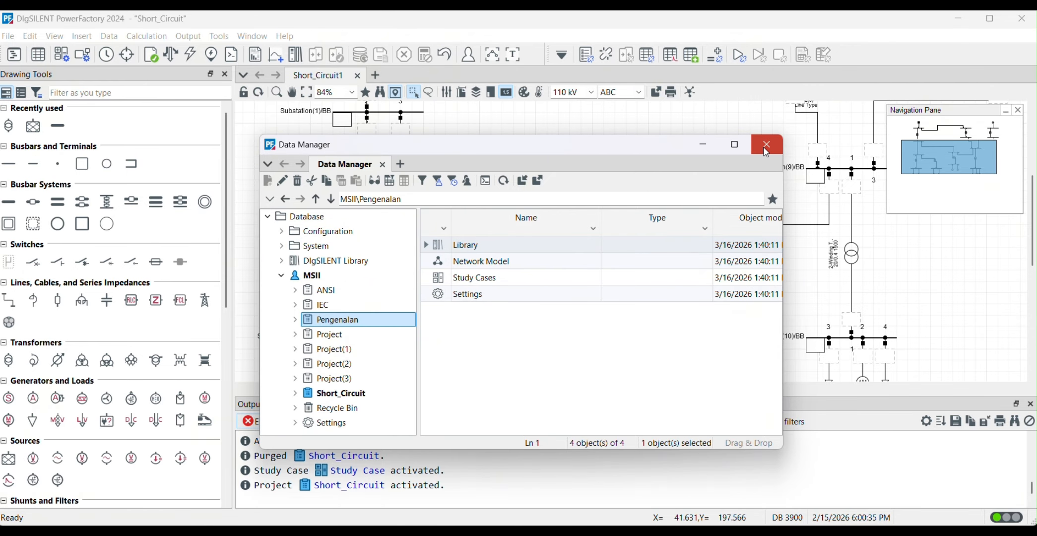
{"action": "left_click", "coordinate": [766, 144]}
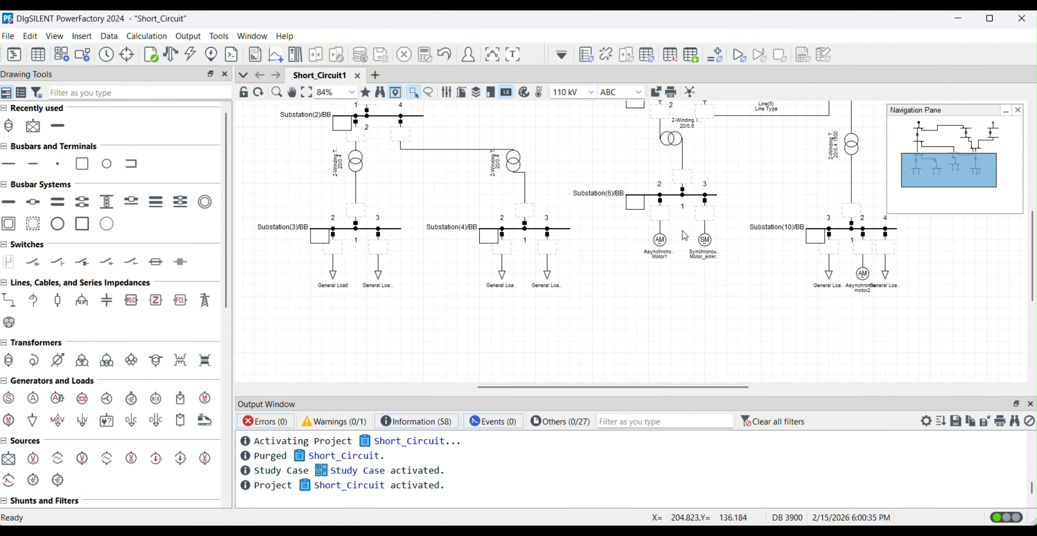
- Examine the load flow data of the asynchronous machine at Substation(6), including its input mode and bus type choices
{"action": "scroll", "coordinate": [754, 294], "scroll_direction": "up", "scroll_amount": 2}
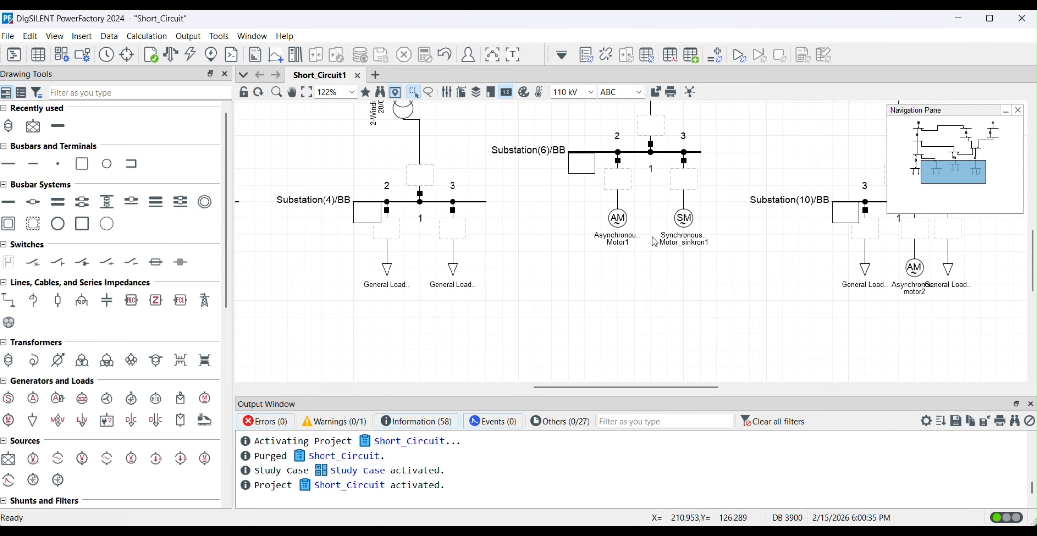
{"action": "double_click", "coordinate": [618, 221]}
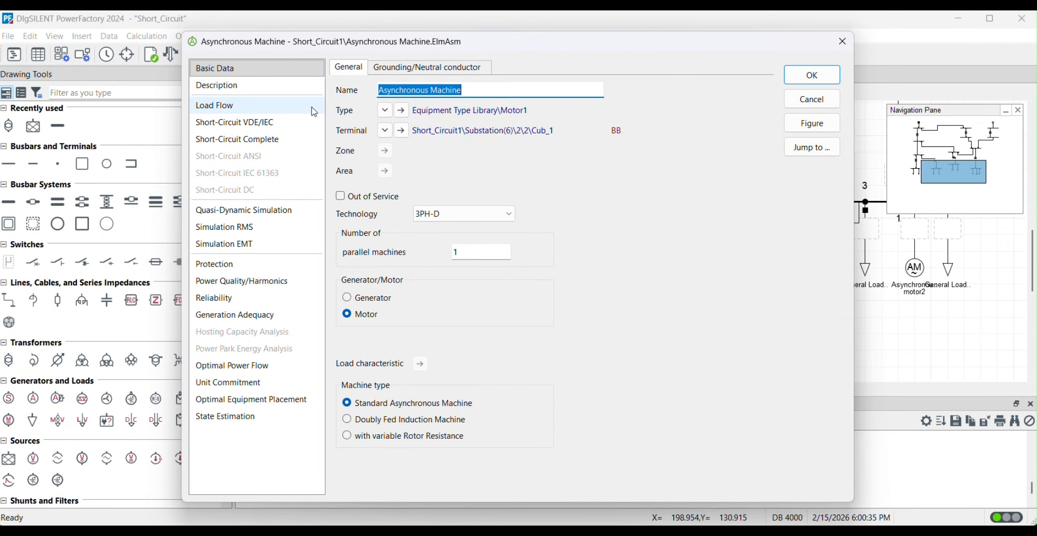
{"action": "left_click", "coordinate": [314, 112]}
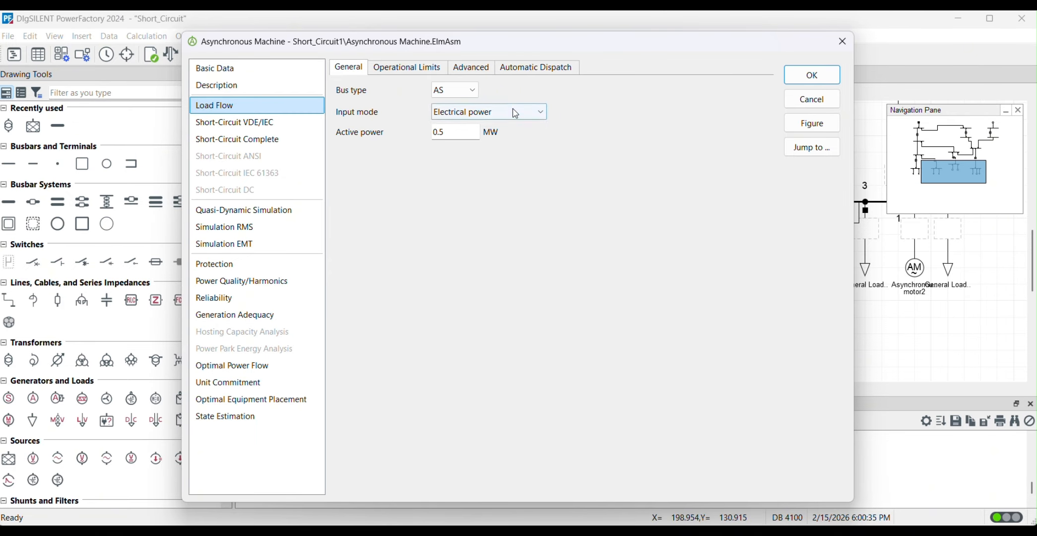
{"action": "left_click", "coordinate": [533, 112]}
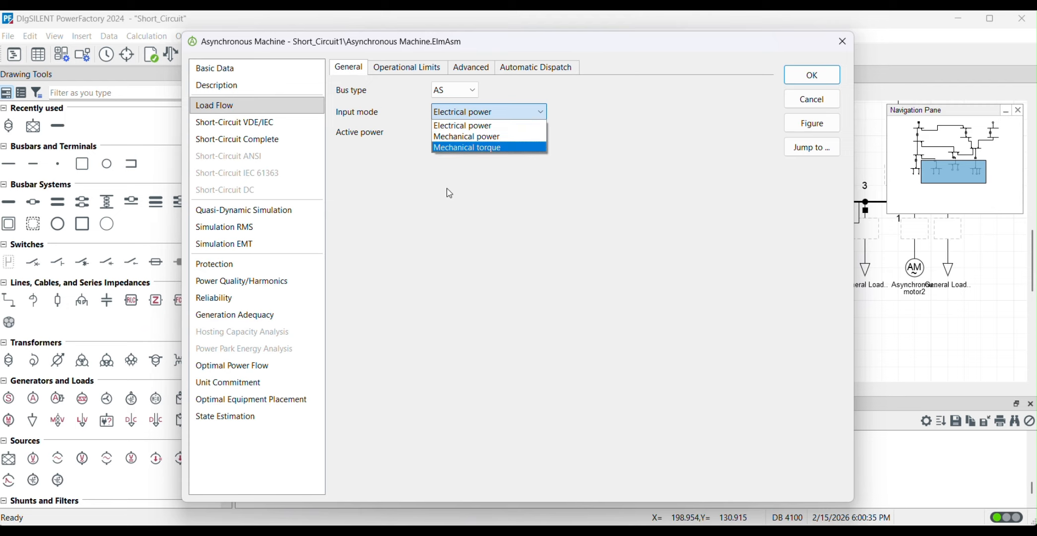
{"action": "left_click", "coordinate": [467, 91]}
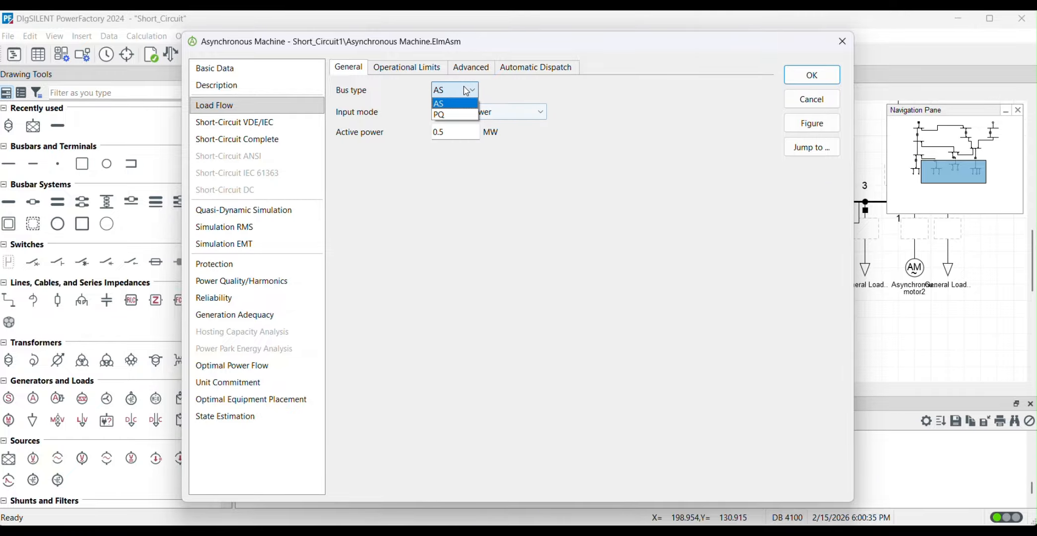
{"action": "left_click", "coordinate": [464, 88]}
{"action": "left_click", "coordinate": [461, 87]}
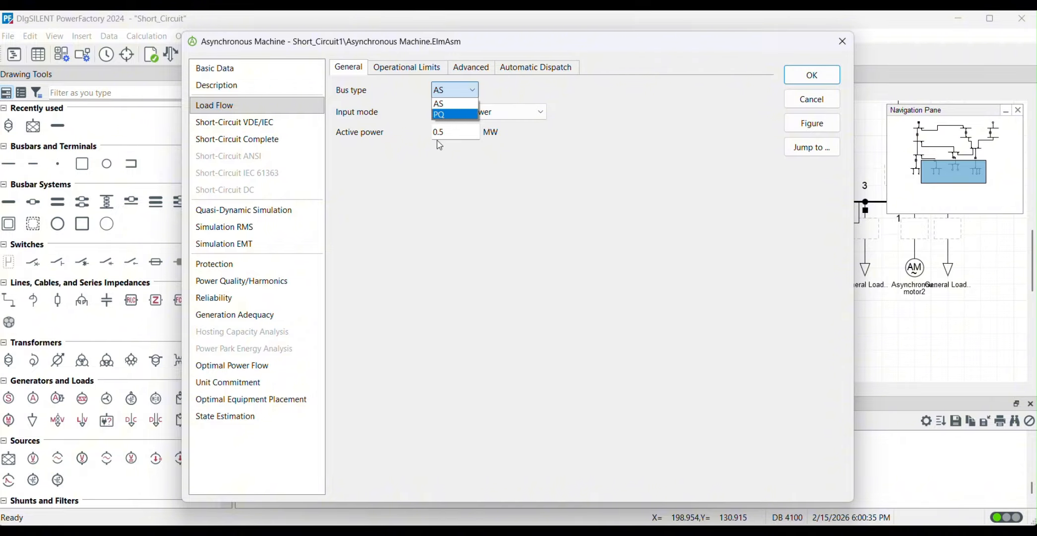
- Review the basic and load flow data of the asynchronous machine's Motor1 type, and return to the machine's data
{"action": "left_click", "coordinate": [255, 68]}
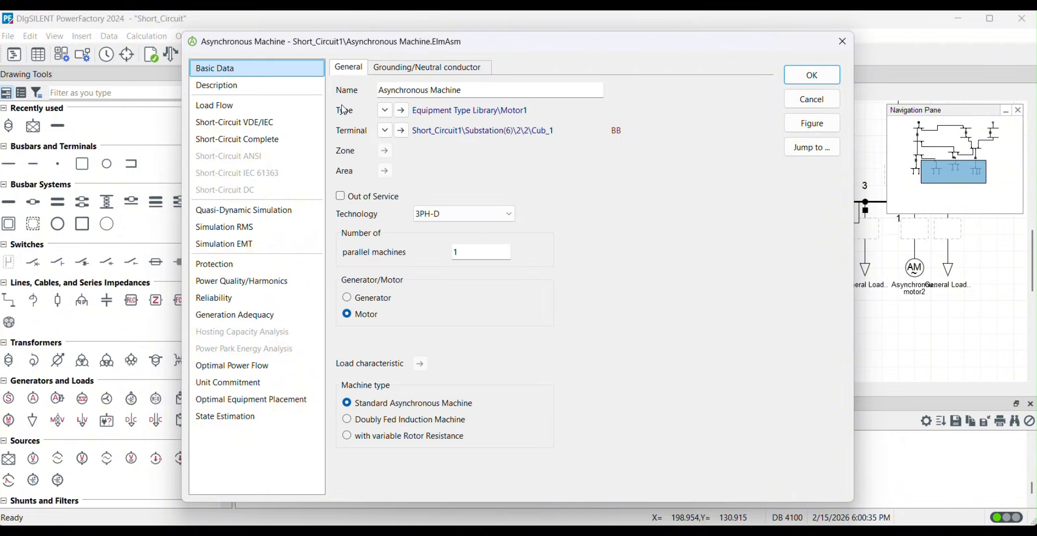
{"action": "left_click", "coordinate": [402, 111]}
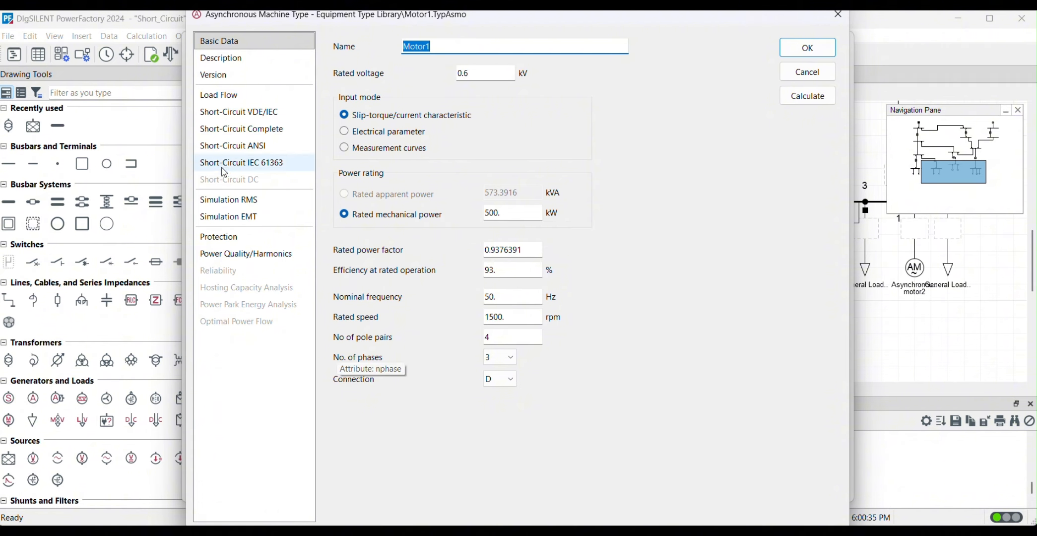
{"action": "left_click", "coordinate": [233, 98]}
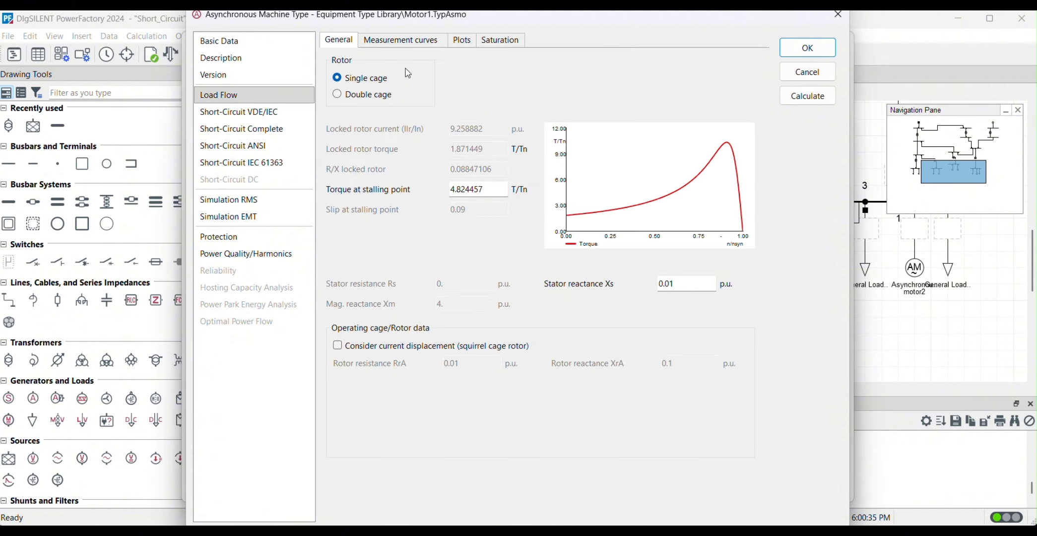
{"action": "left_click", "coordinate": [222, 42]}
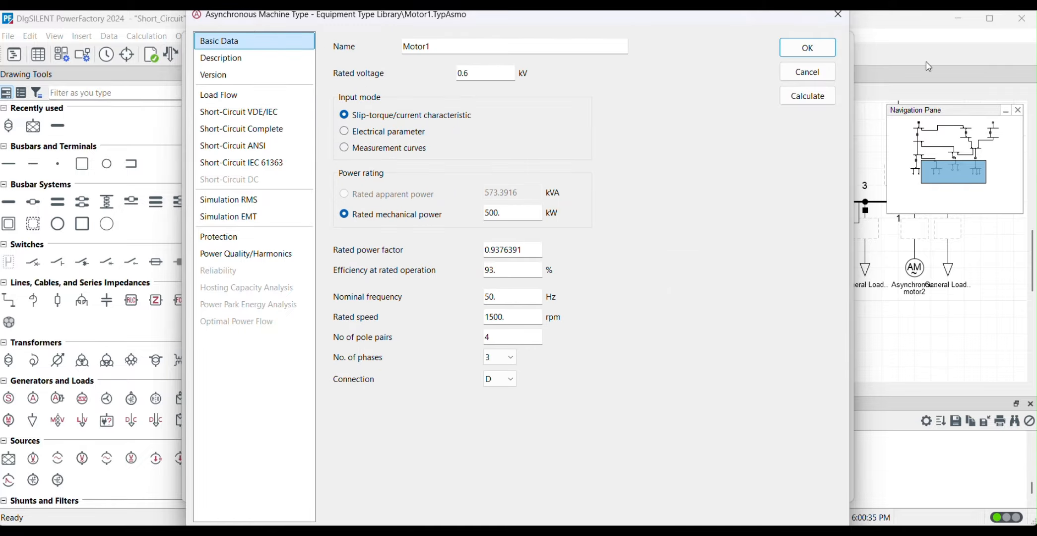
{"action": "left_click", "coordinate": [808, 48]}
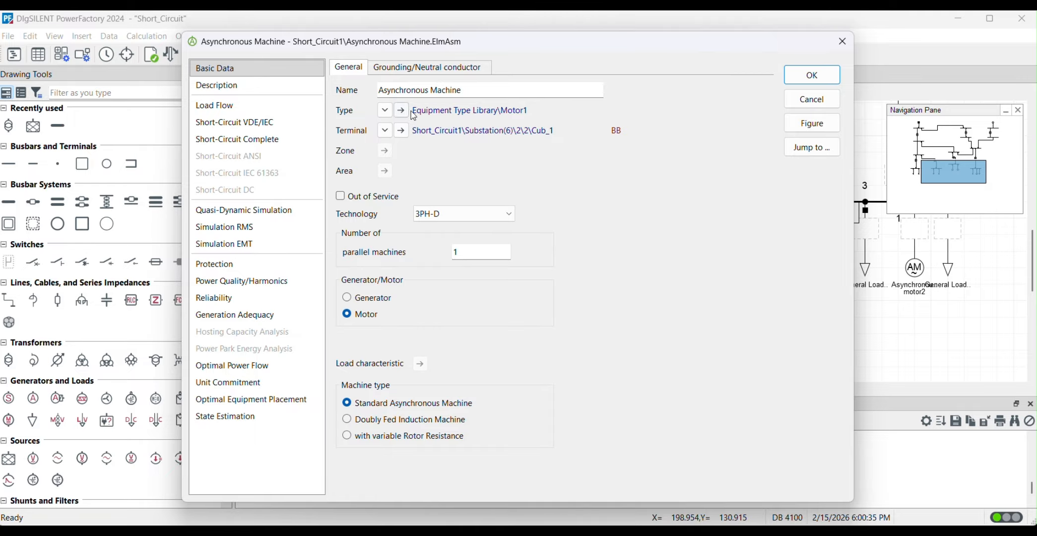
- View the new project type choices for the asynchronous machine, and close its data without changes
{"action": "left_click", "coordinate": [385, 111]}
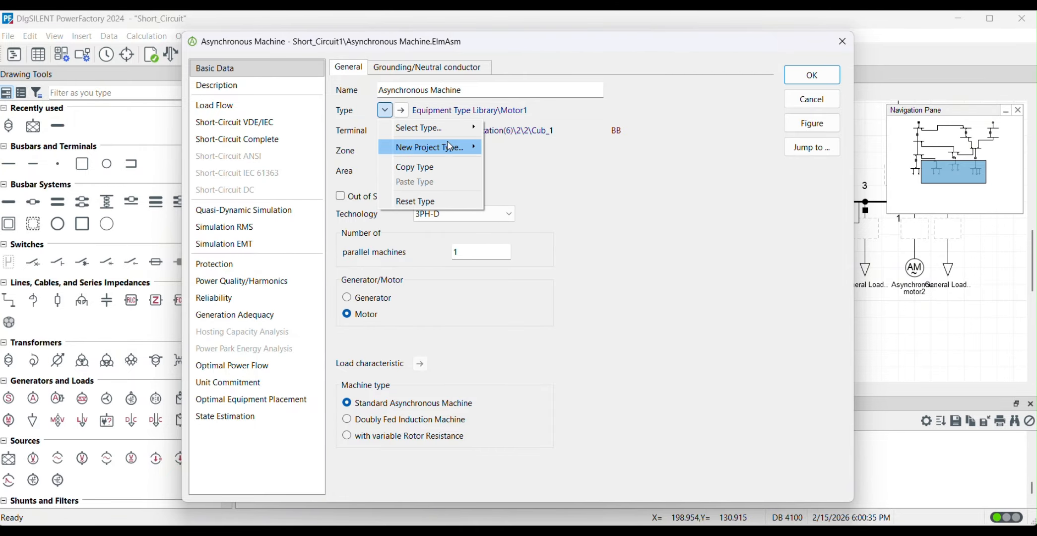
{"action": "mouse_move", "coordinate": [447, 145]}
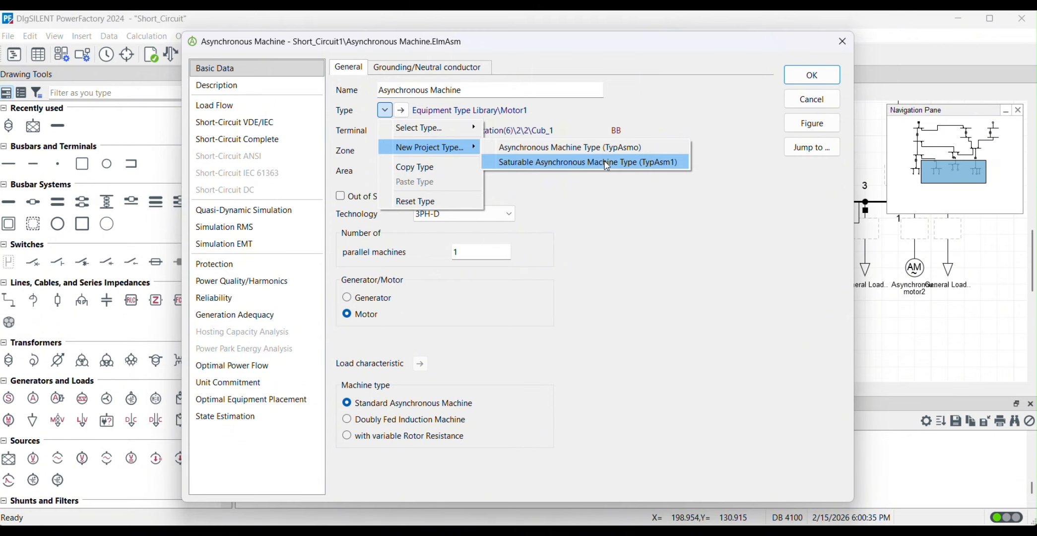
{"action": "left_click", "coordinate": [799, 46]}
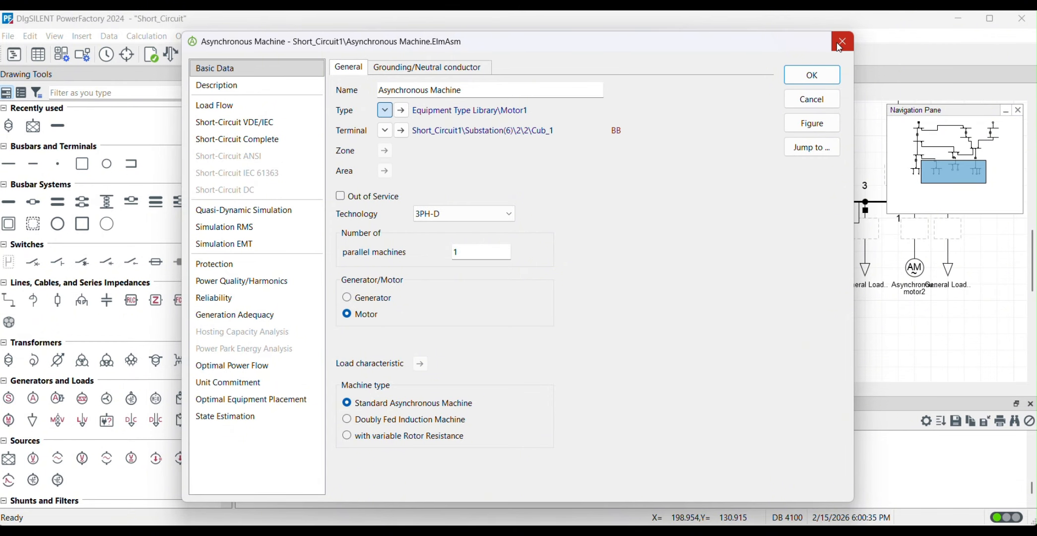
{"action": "left_click", "coordinate": [843, 41]}
- Review the type options of the synchronous machine at Substation(6) and the basic and load flow data of its Motor_sinkron1 type
{"action": "double_click", "coordinate": [667, 237]}
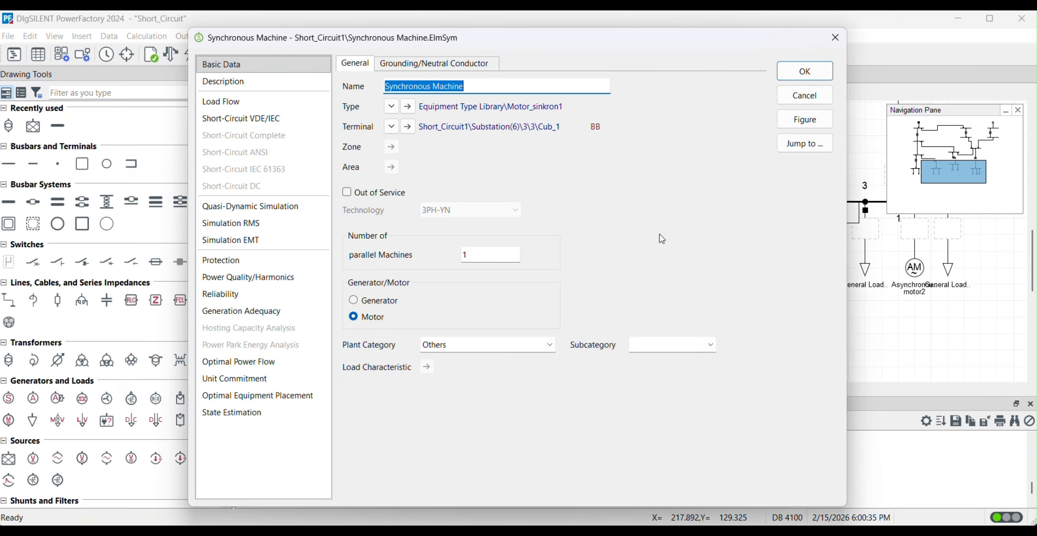
{"action": "left_click", "coordinate": [392, 107]}
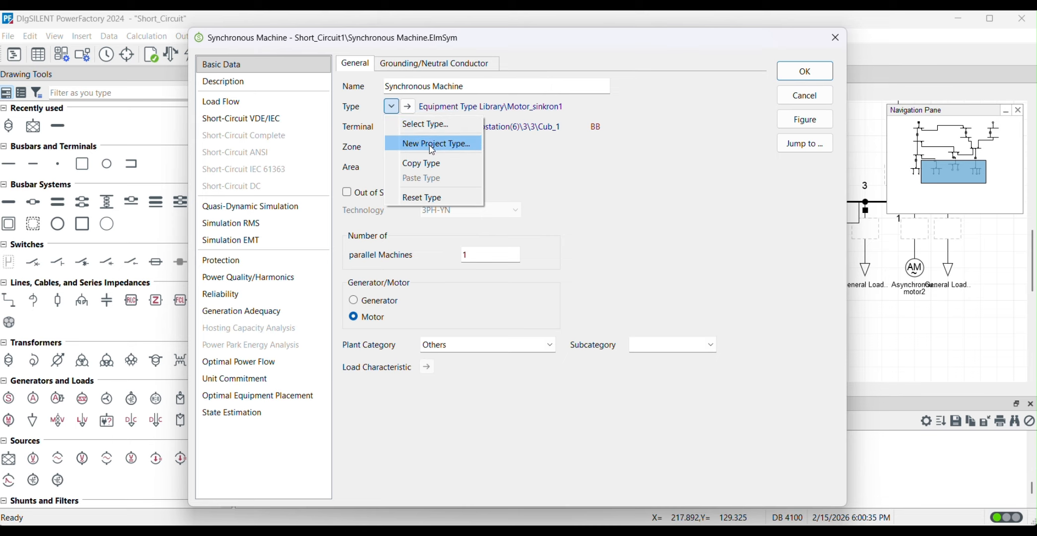
{"action": "left_click", "coordinate": [411, 109]}
{"action": "left_click", "coordinate": [408, 107]}
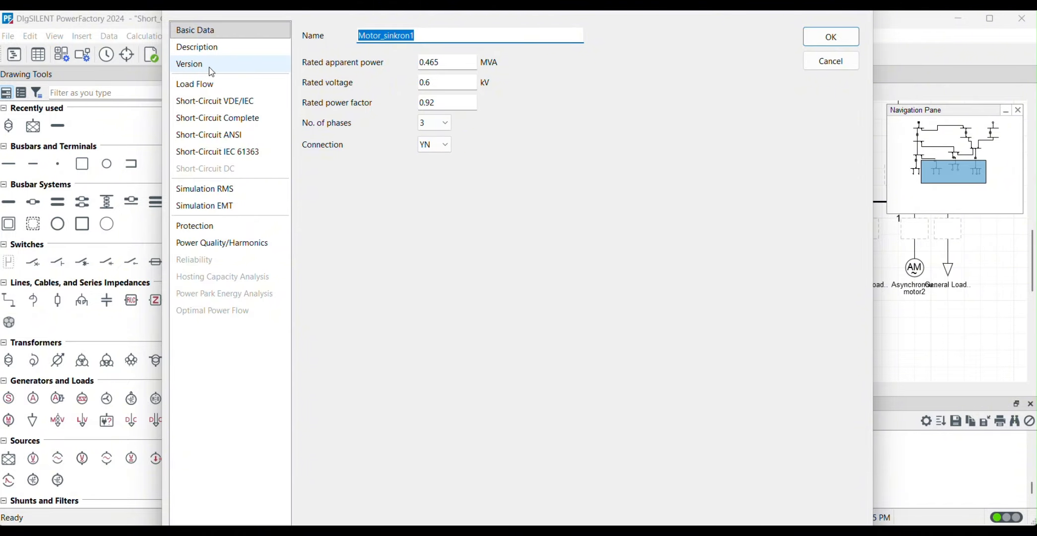
{"action": "left_click", "coordinate": [214, 84]}
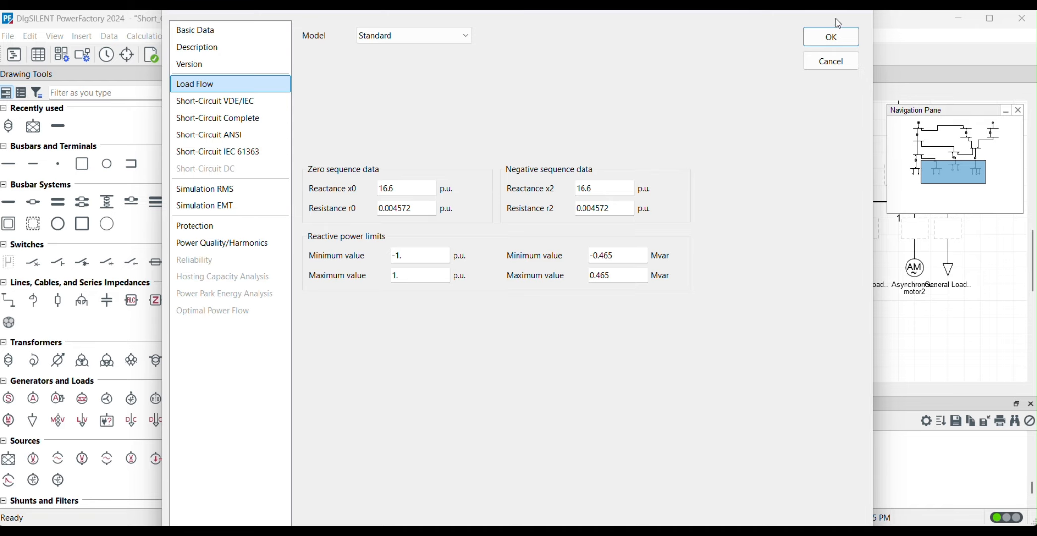
{"action": "left_click", "coordinate": [831, 37]}
{"action": "left_click", "coordinate": [804, 69]}
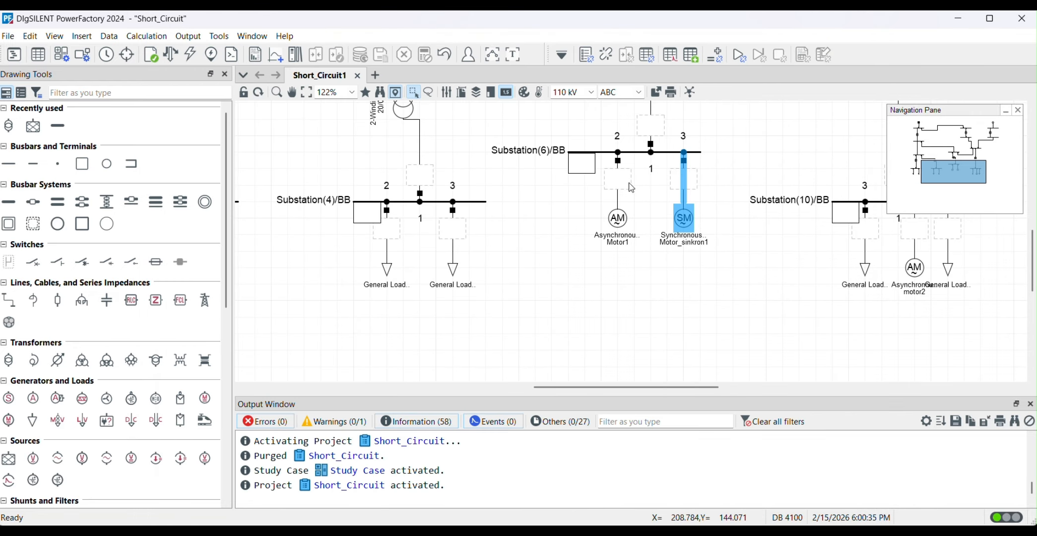
- Open the element data of Line(2) between Substation(1) and Substation(5), and view its basic data
{"action": "scroll", "coordinate": [445, 288], "scroll_direction": "up", "scroll_amount": 5}
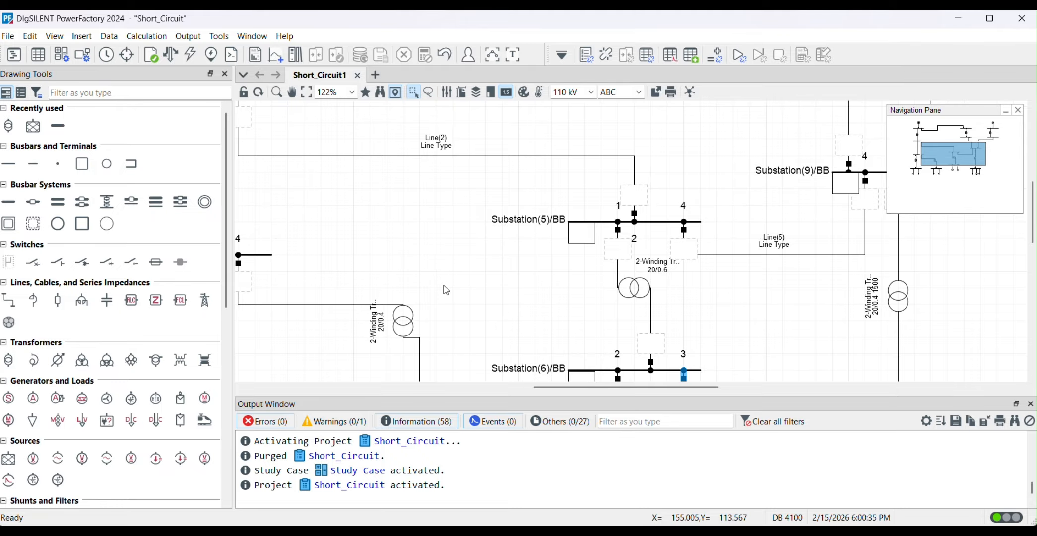
{"action": "scroll", "coordinate": [444, 286], "scroll_direction": "down", "scroll_amount": 1}
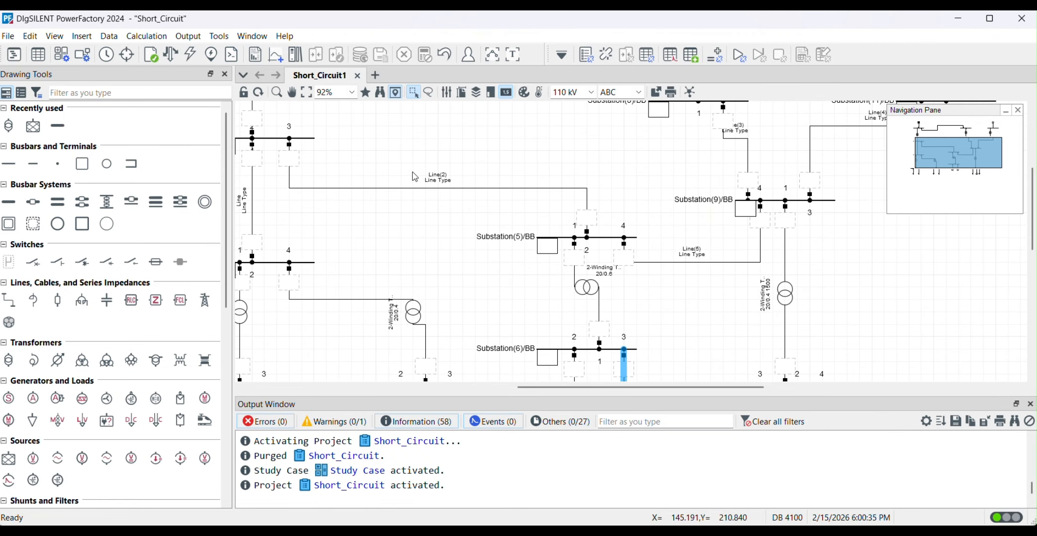
{"action": "scroll", "coordinate": [416, 192], "scroll_direction": "up", "scroll_amount": 2}
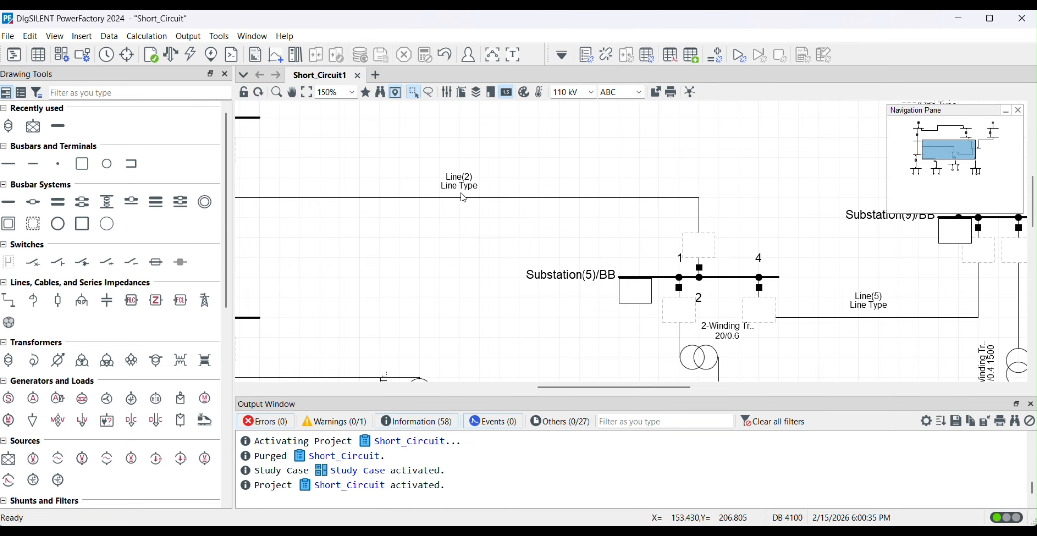
{"action": "scroll", "coordinate": [566, 213], "scroll_direction": "down", "scroll_amount": 2}
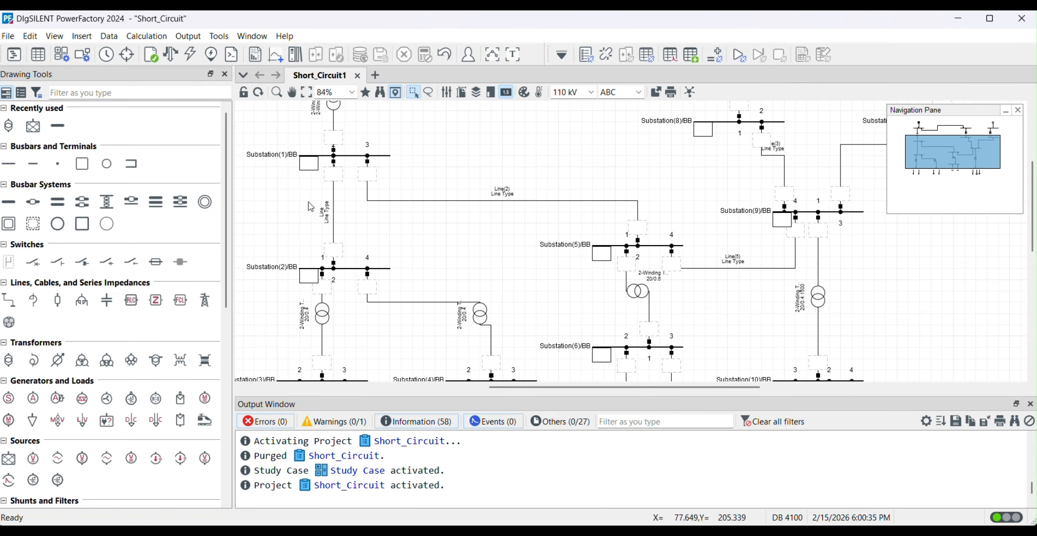
{"action": "scroll", "coordinate": [358, 237], "scroll_direction": "up", "scroll_amount": 3}
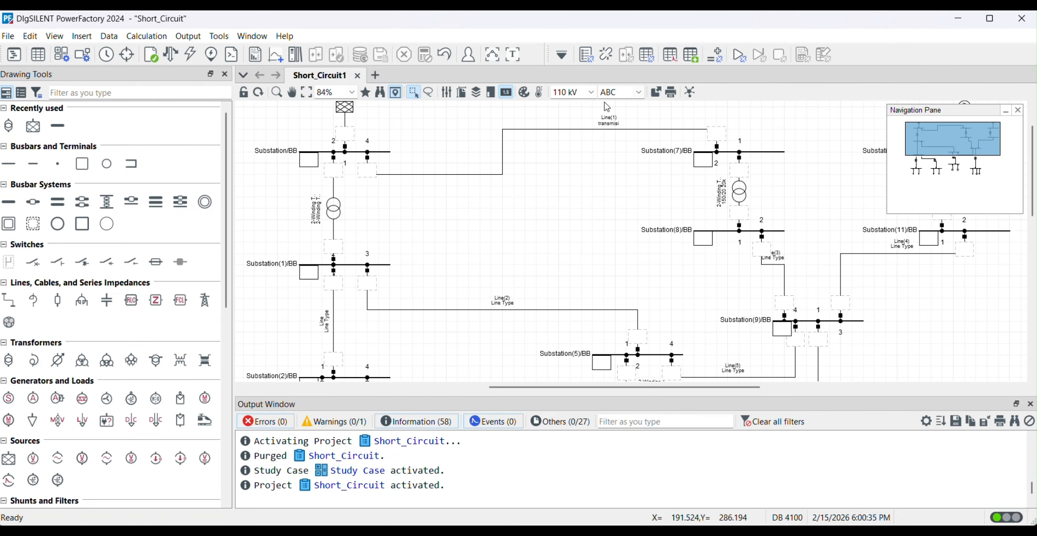
{"action": "scroll", "coordinate": [606, 107], "scroll_direction": "up", "scroll_amount": 2}
{"action": "scroll", "coordinate": [591, 136], "scroll_direction": "down", "scroll_amount": 2}
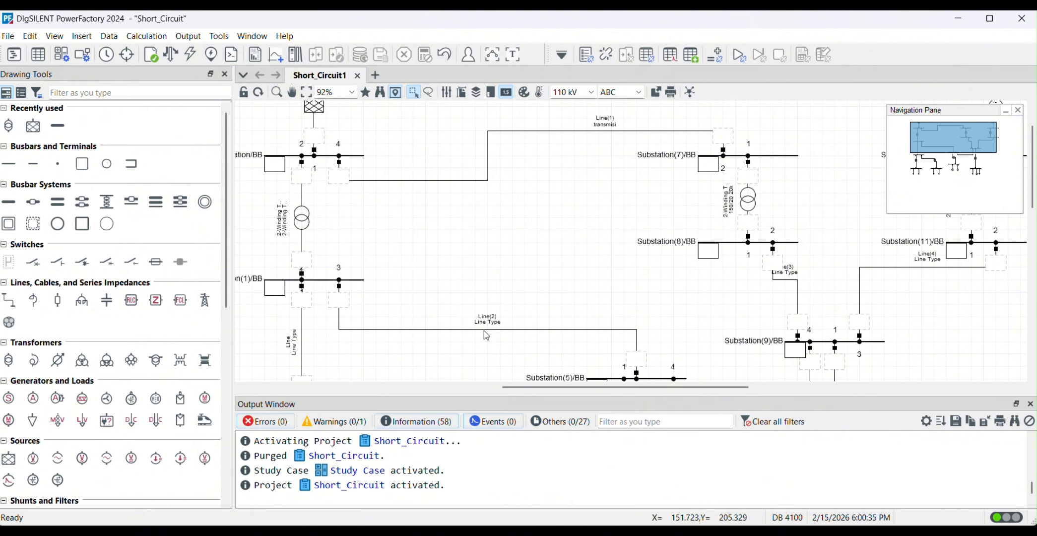
{"action": "double_click", "coordinate": [484, 317]}
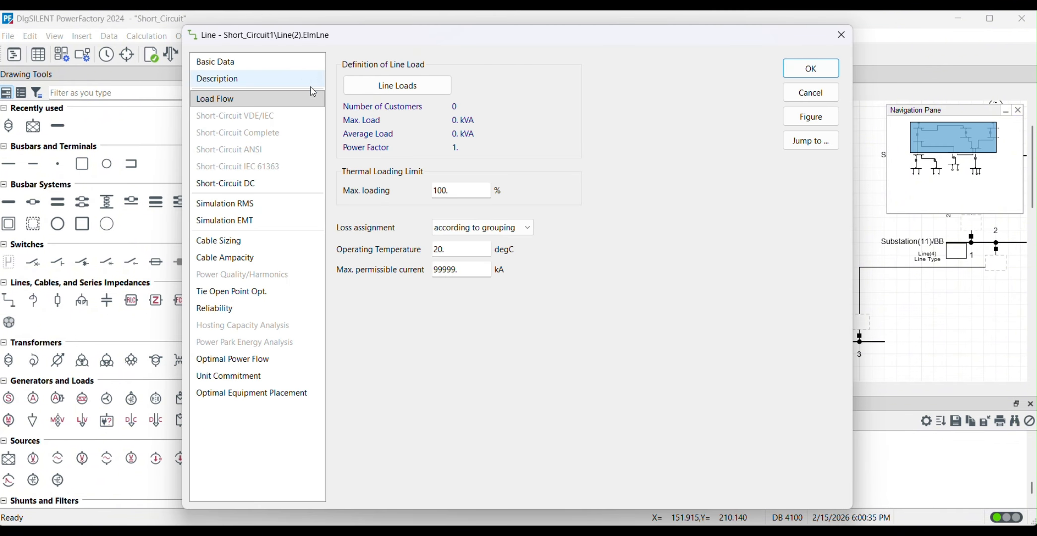
{"action": "left_click", "coordinate": [279, 64]}
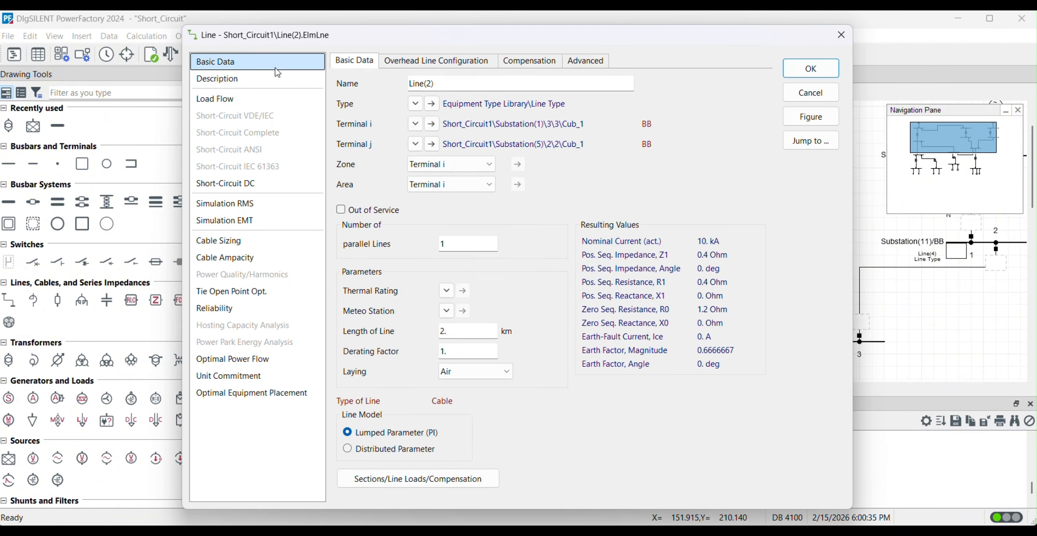
- Open the line type of Line(2) and review its basic data, including the cable or overhead line, system type and phase choices
{"action": "left_click", "coordinate": [431, 104]}
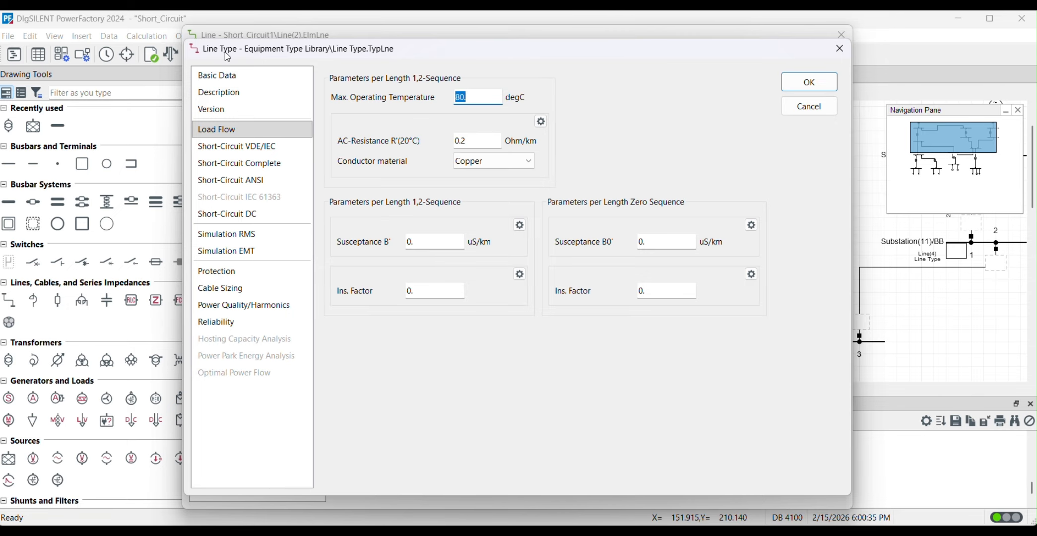
{"action": "left_click", "coordinate": [232, 80]}
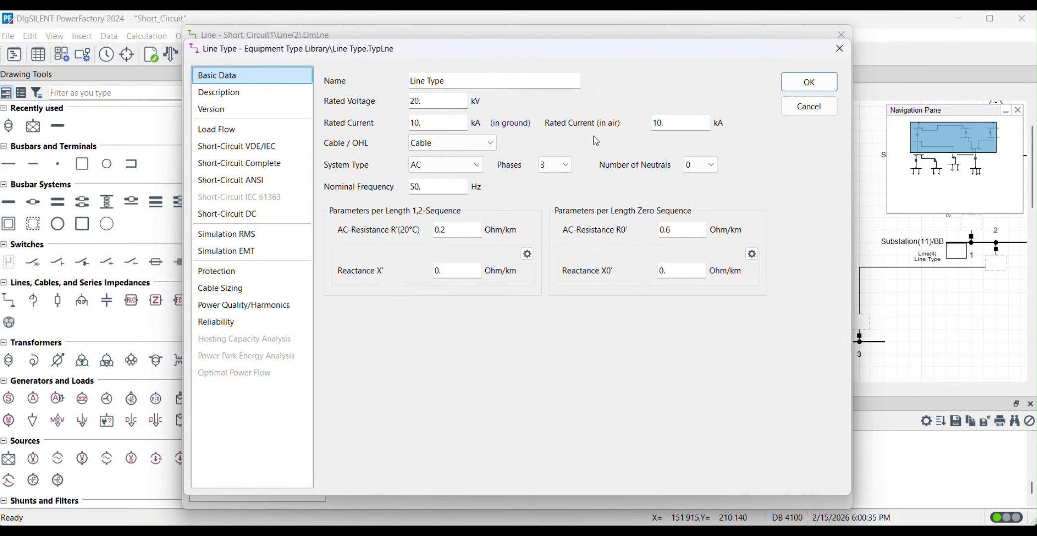
{"action": "left_click", "coordinate": [452, 142]}
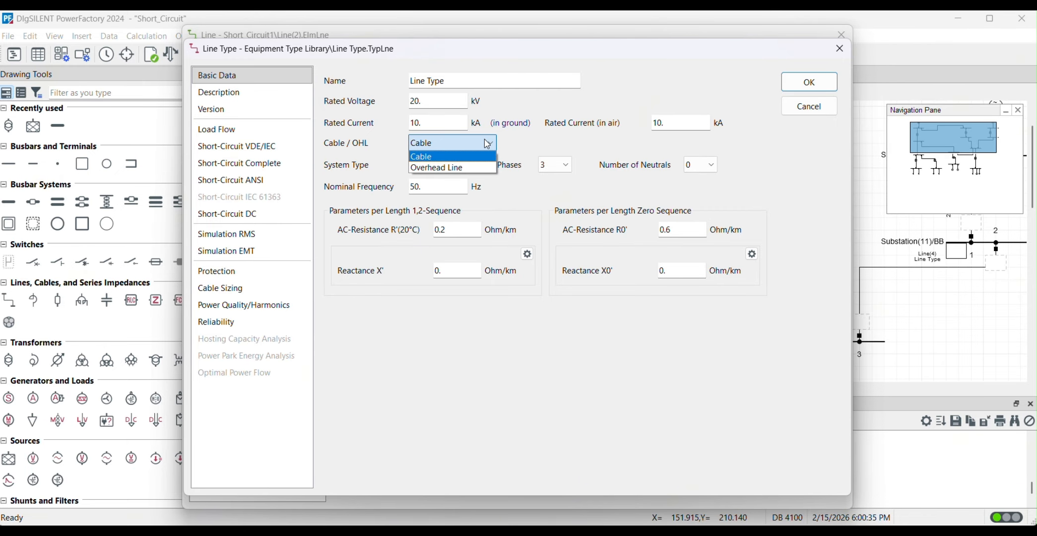
{"action": "left_click", "coordinate": [449, 144]}
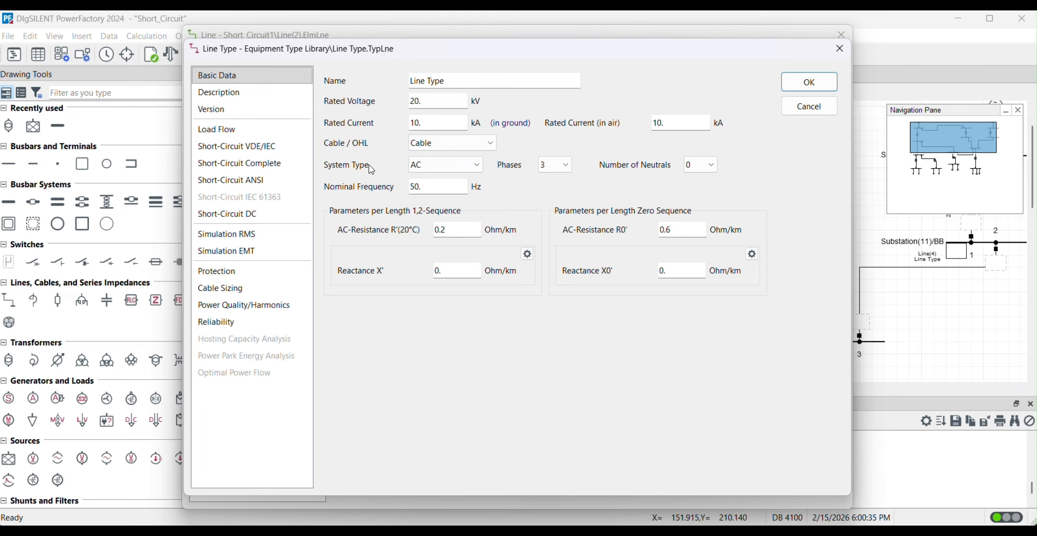
{"action": "left_click", "coordinate": [437, 167]}
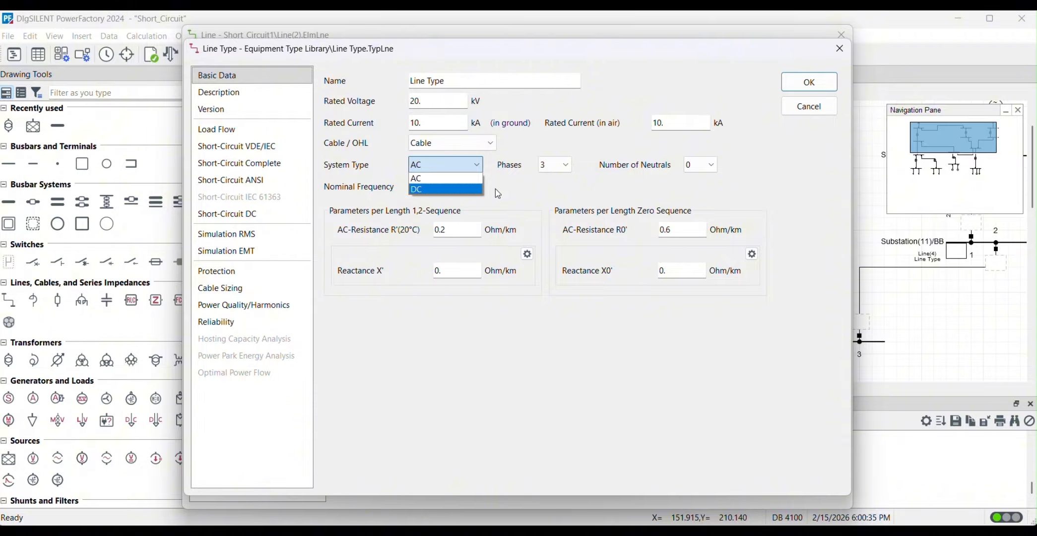
{"action": "left_click", "coordinate": [551, 181]}
{"action": "left_click", "coordinate": [566, 167]}
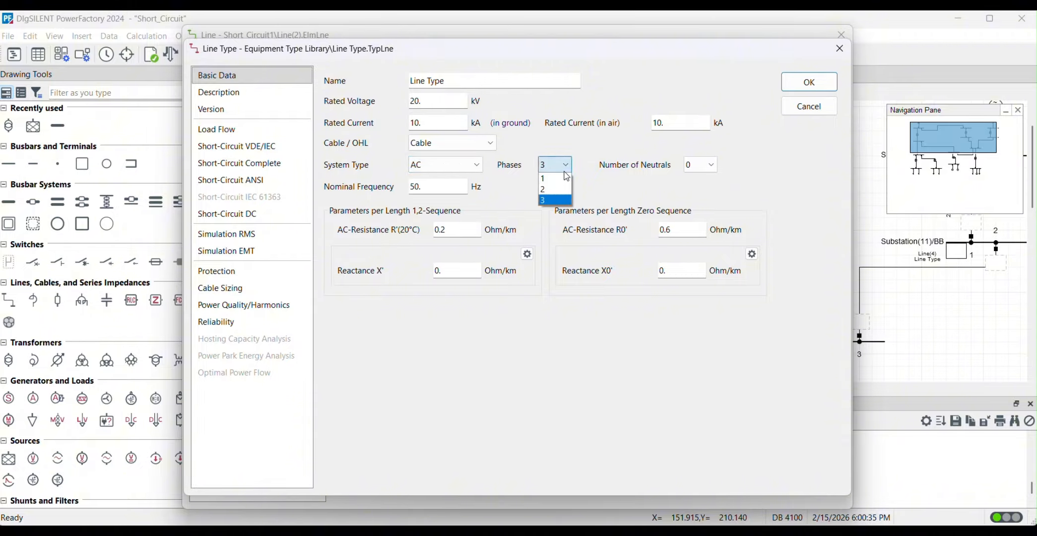
{"action": "left_click", "coordinate": [564, 171]}
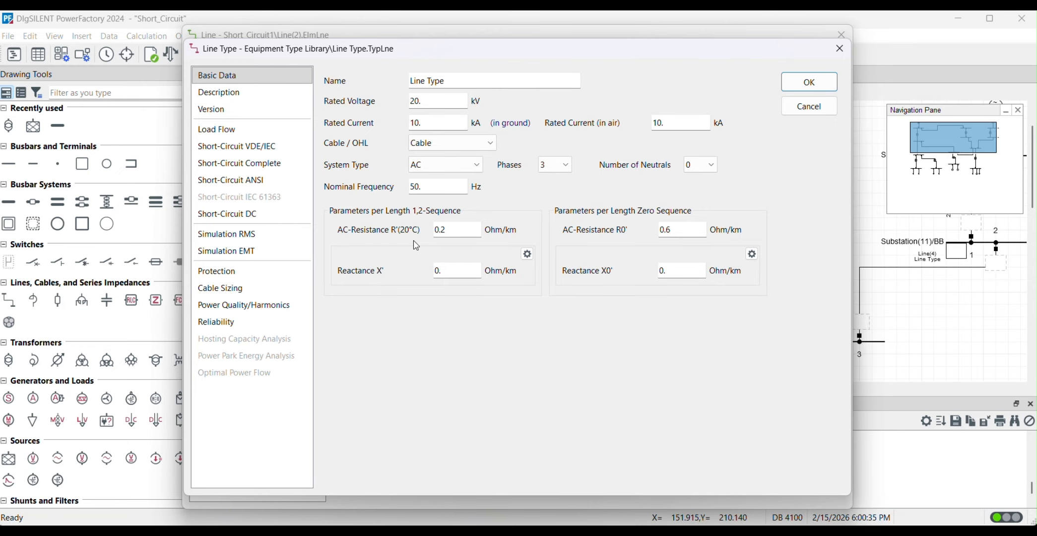
- Review the load flow and cable sizing data of Line(2)'s type, and return to the line's data
{"action": "left_click", "coordinate": [227, 130]}
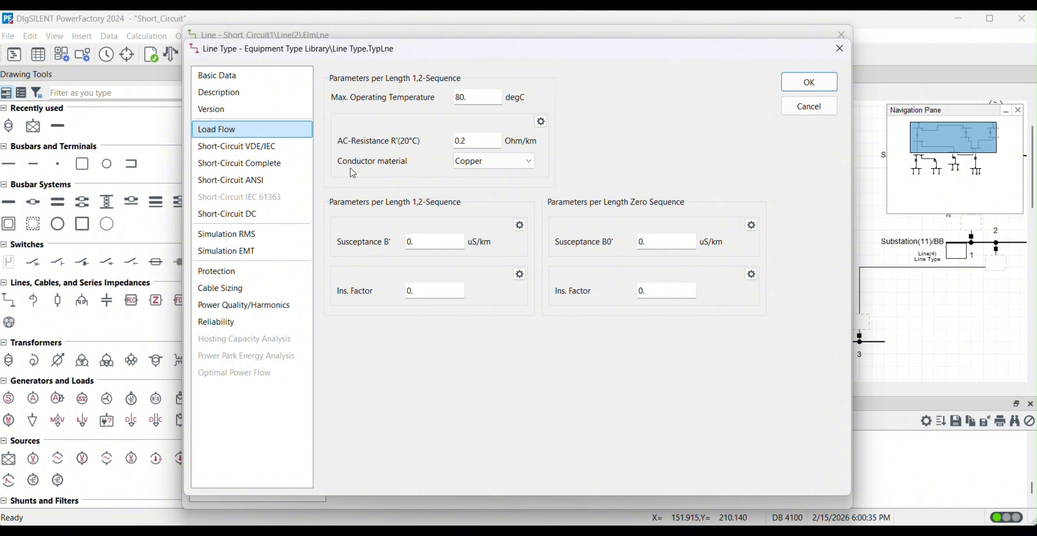
{"action": "left_click", "coordinate": [225, 288]}
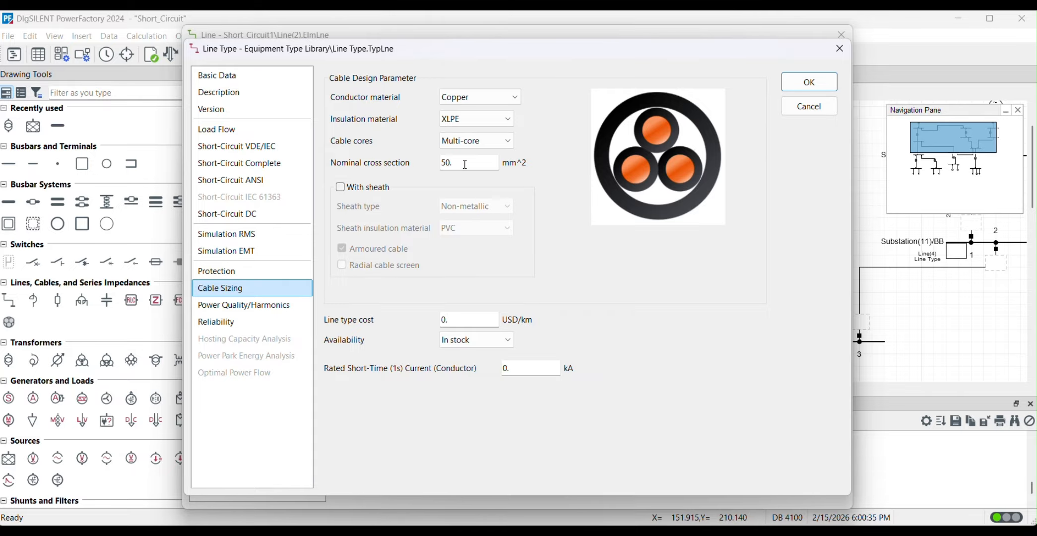
{"action": "left_click", "coordinate": [802, 85]}
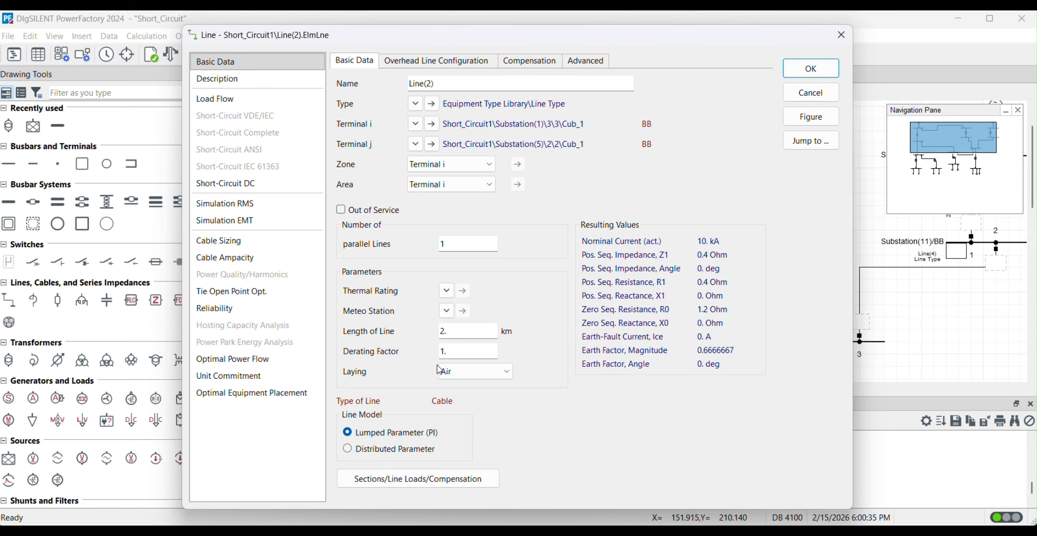
- Try Ground laying and a 5 km length for Line(2), reset the length to 2 km, and close its data without applying
{"action": "left_click", "coordinate": [450, 376]}
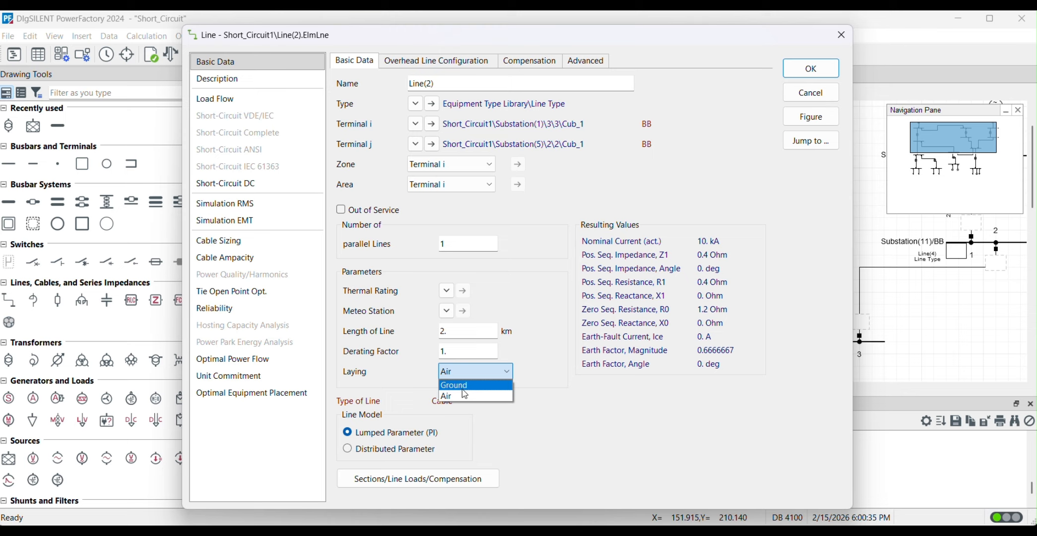
{"action": "left_click", "coordinate": [461, 388]}
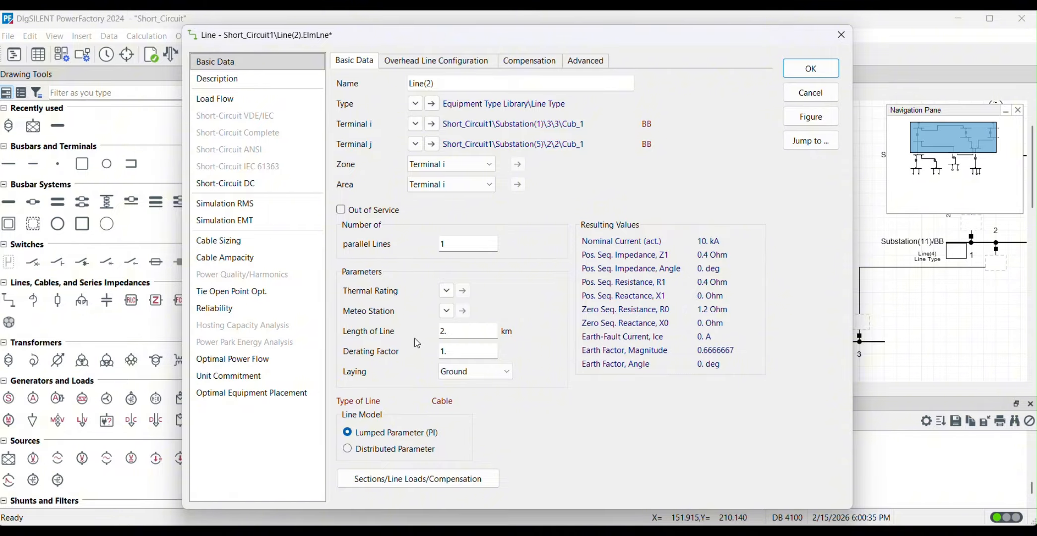
{"action": "double_click", "coordinate": [449, 332]}
{"action": "type", "text": "5"}
{"action": "left_click", "coordinate": [509, 280]}
{"action": "left_click_drag", "start_coordinate": [465, 333], "coordinate": [429, 343]}
{"action": "type", "text": "2"}
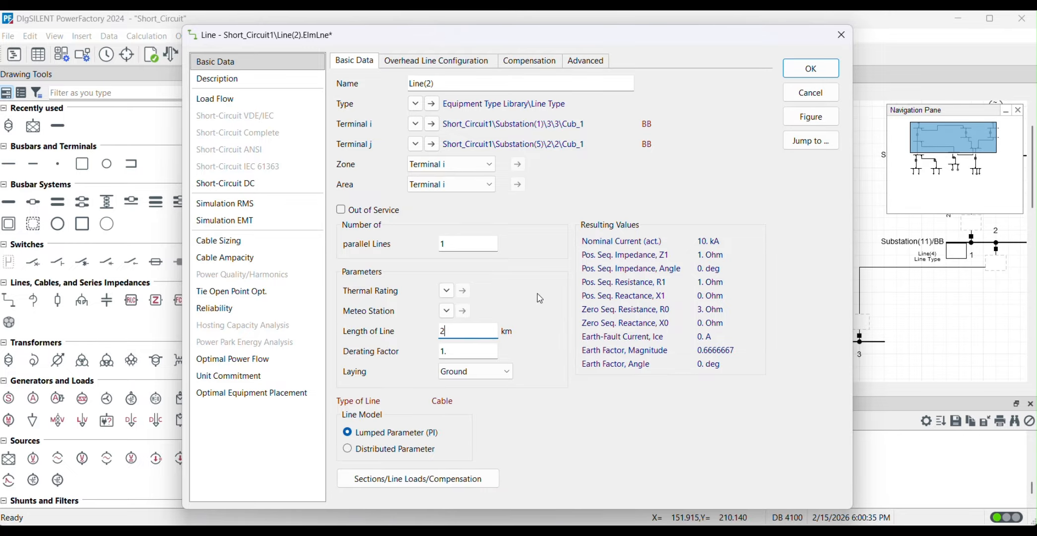
{"action": "left_click", "coordinate": [530, 293]}
{"action": "left_click", "coordinate": [841, 35]}
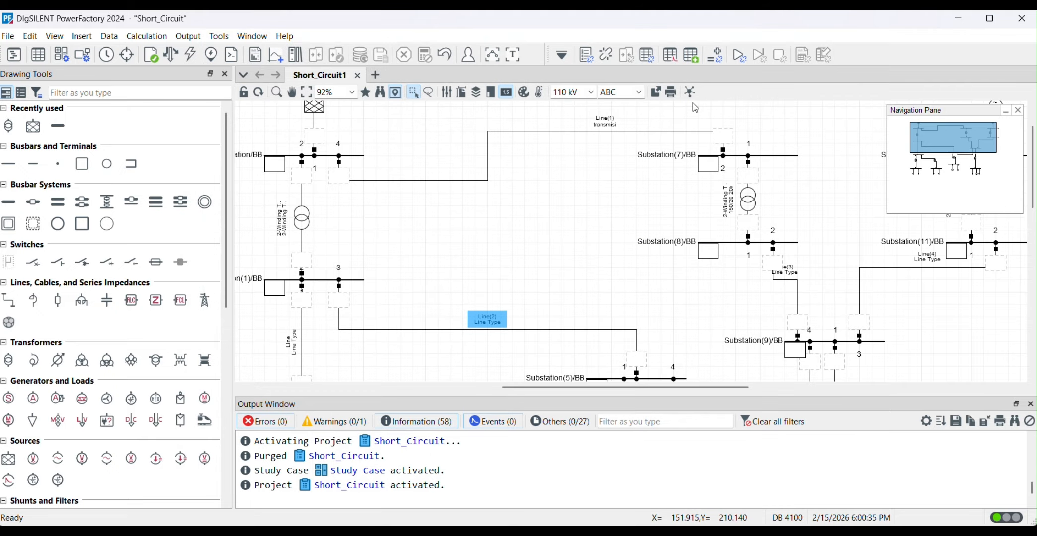
- Review the basic data of Line(1) and of its transmisi line type, and close both
{"action": "double_click", "coordinate": [601, 131]}
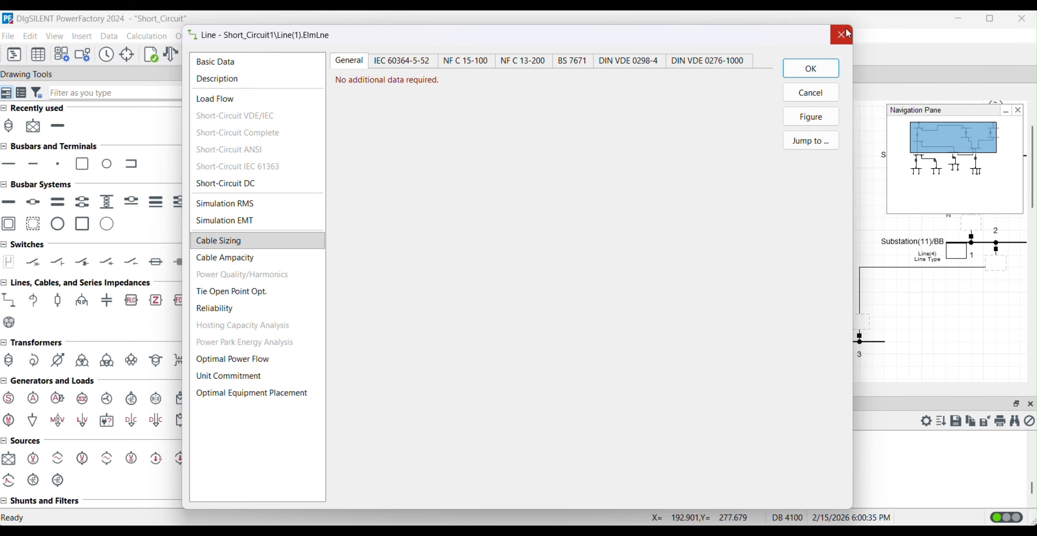
{"action": "left_click", "coordinate": [255, 67]}
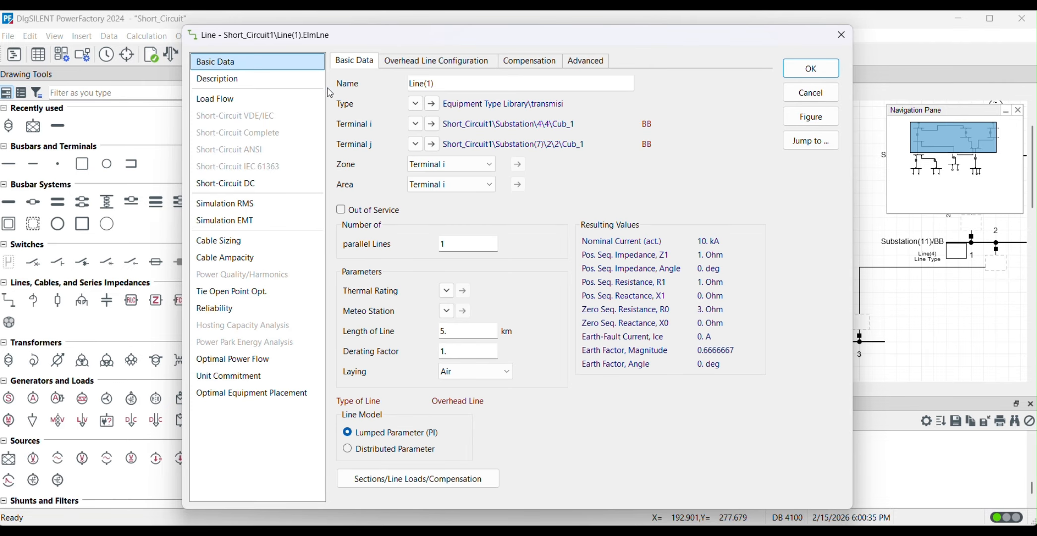
{"action": "left_click", "coordinate": [435, 106]}
{"action": "left_click", "coordinate": [278, 76]}
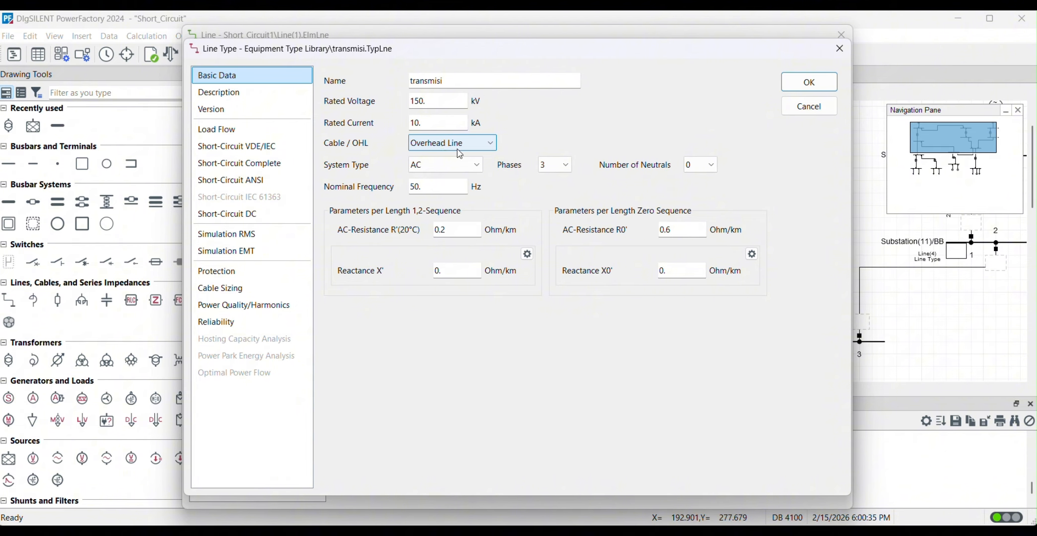
{"action": "left_click", "coordinate": [806, 82]}
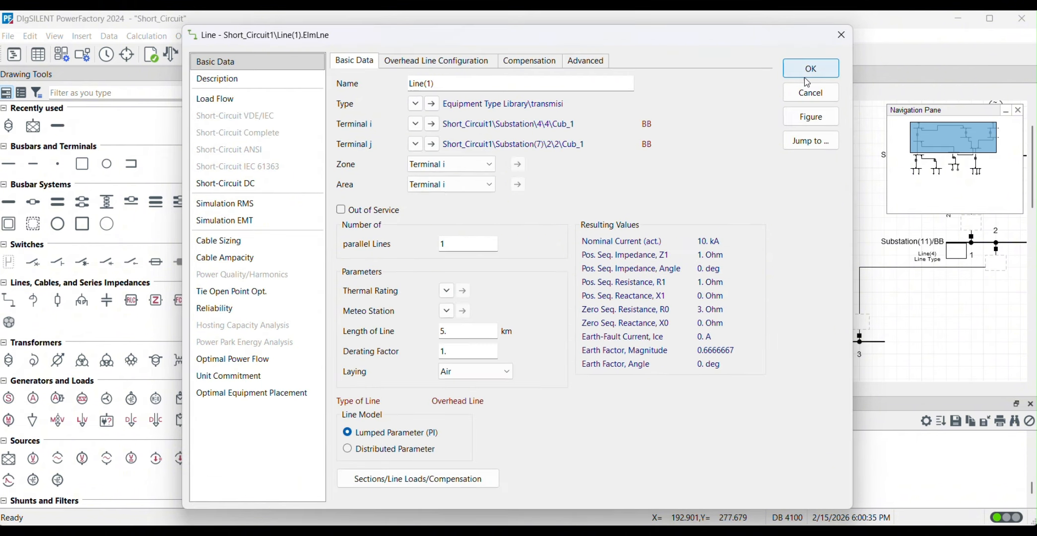
{"action": "left_click", "coordinate": [809, 69]}
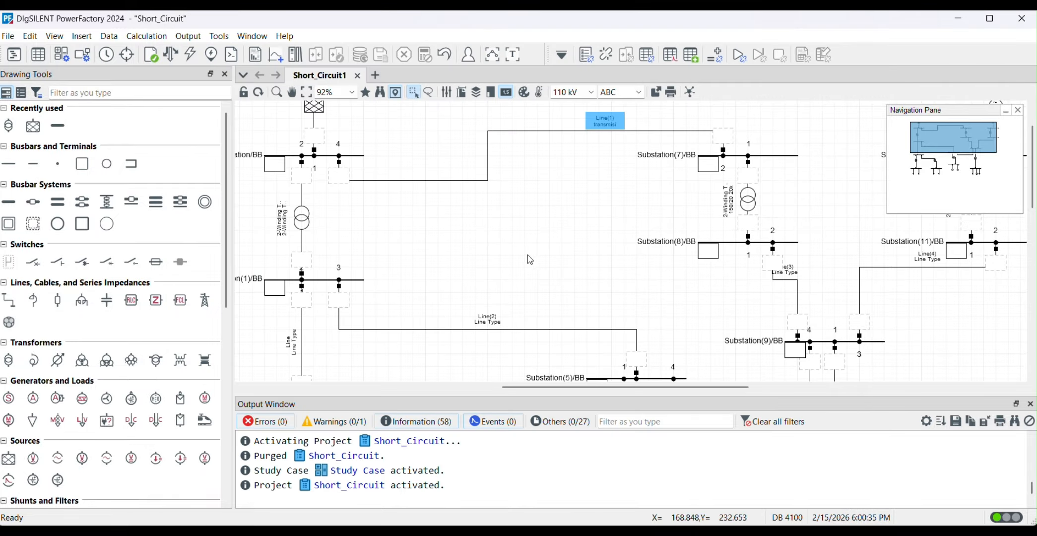
- Open the report generation settings and view the available reports in the DIgSILENT library
{"action": "scroll", "coordinate": [528, 254], "scroll_direction": "down", "scroll_amount": 3}
{"action": "scroll", "coordinate": [386, 246], "scroll_direction": "down", "scroll_amount": 5}
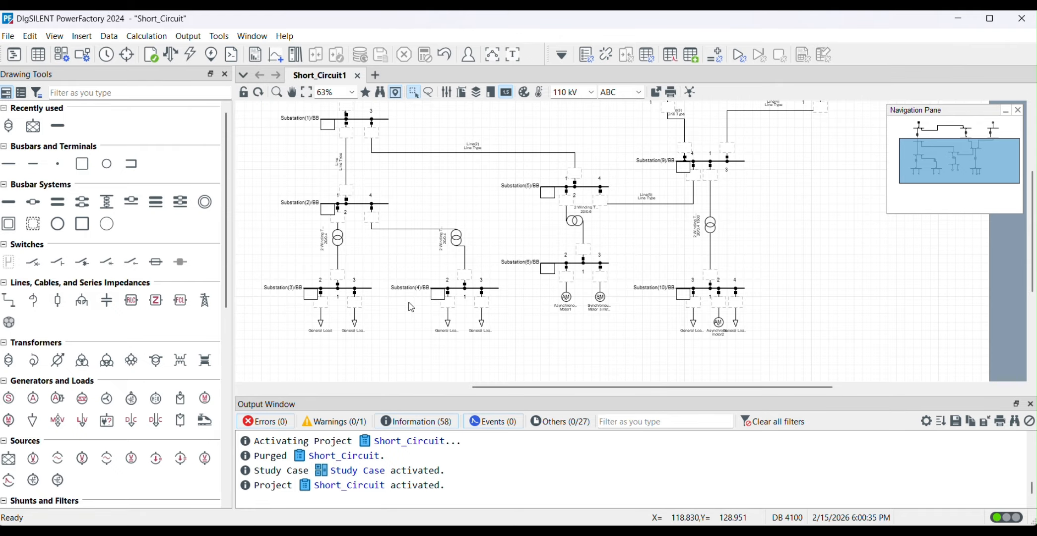
{"action": "scroll", "coordinate": [414, 309], "scroll_direction": "up", "scroll_amount": 2}
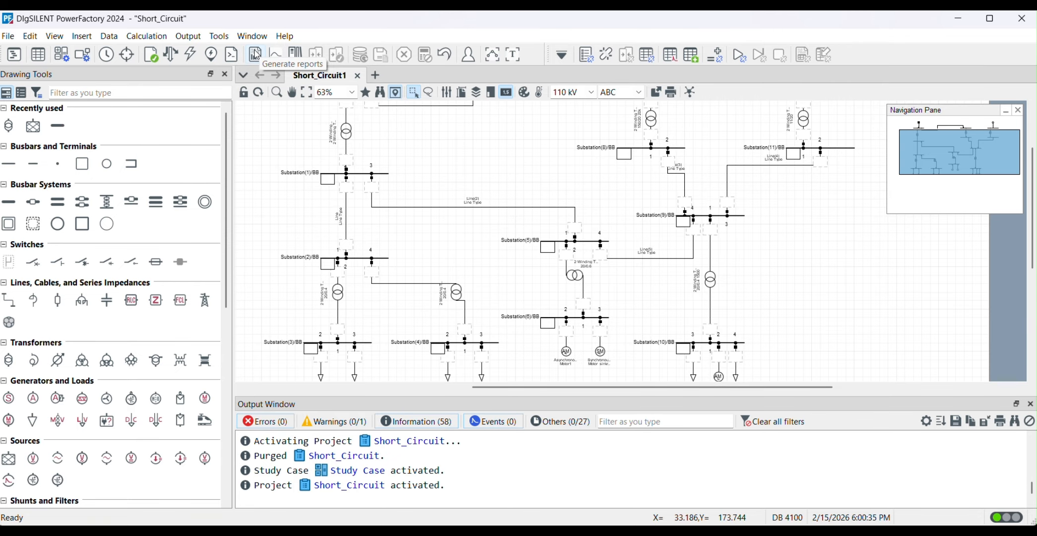
{"action": "left_click", "coordinate": [255, 55]}
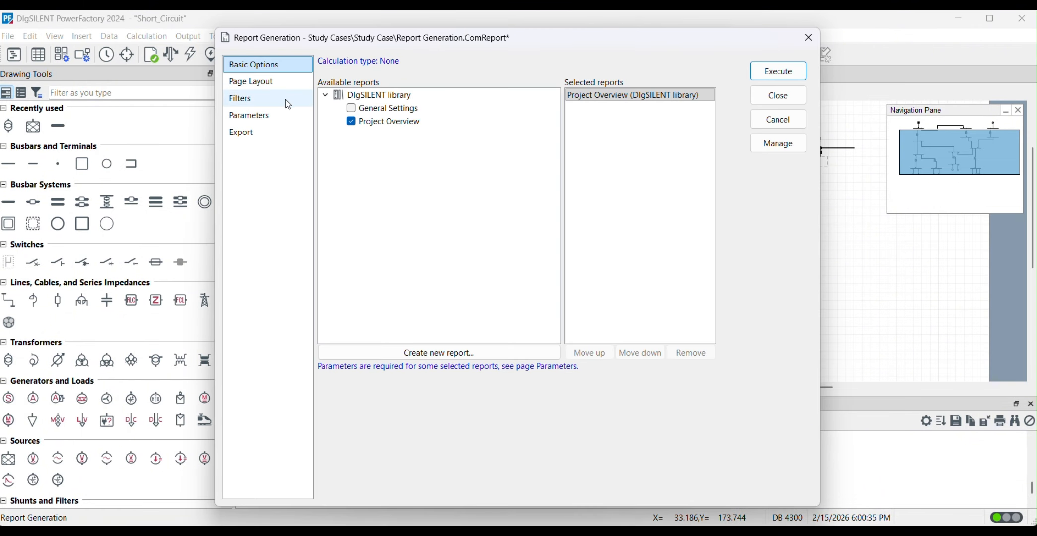
{"action": "left_click", "coordinate": [326, 95]}
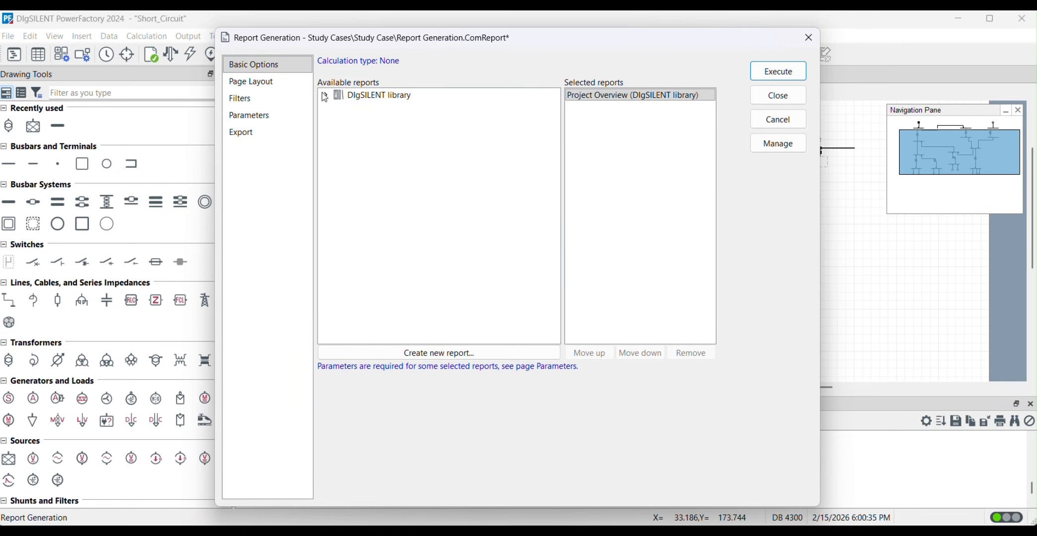
{"action": "left_click", "coordinate": [326, 95]}
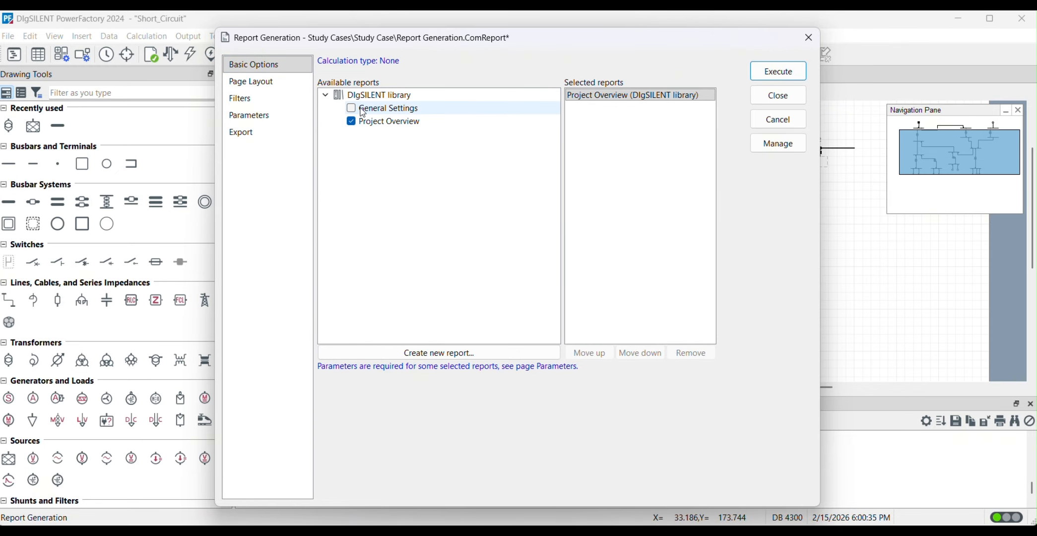
- Review the report's page layout, filter, parameter and export settings, and close report generation without executing it
{"action": "left_click", "coordinate": [252, 81]}
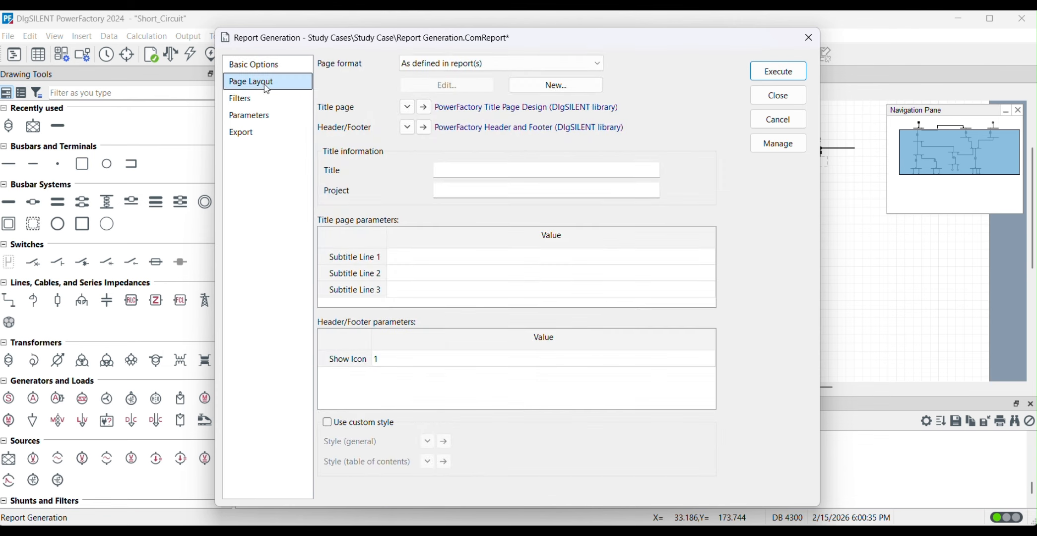
{"action": "left_click", "coordinate": [243, 99]}
{"action": "left_click", "coordinate": [251, 119]}
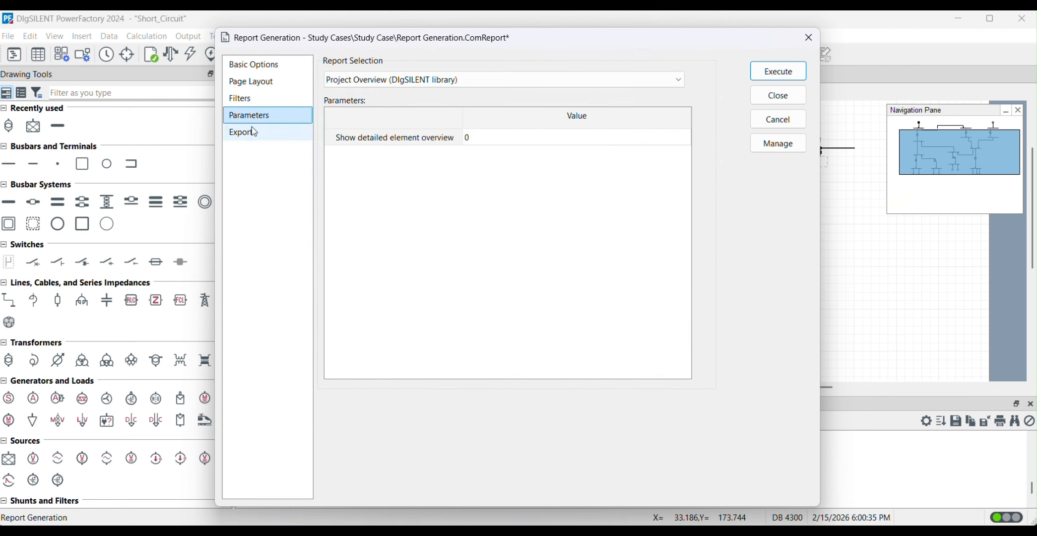
{"action": "left_click", "coordinate": [248, 132]}
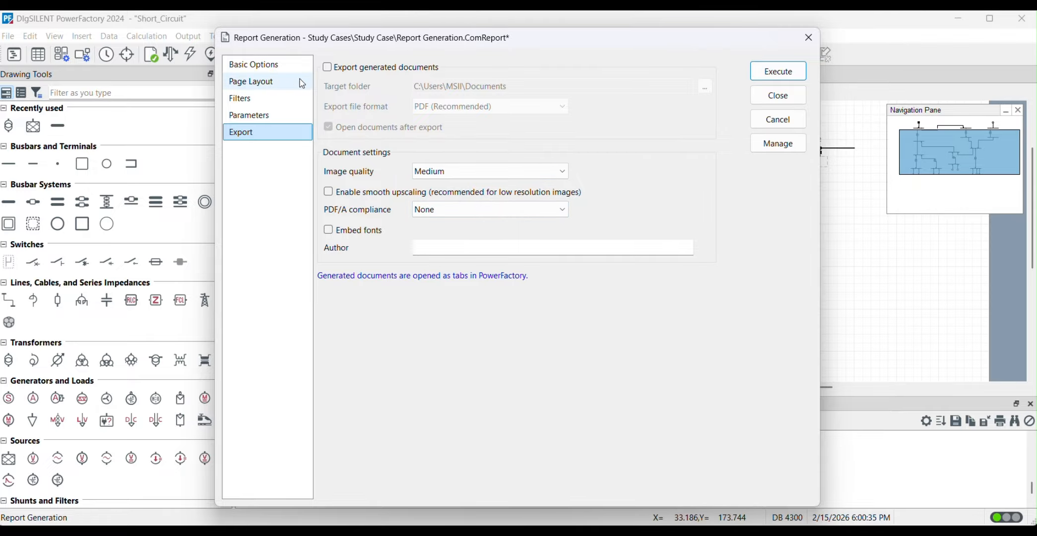
{"action": "left_click", "coordinate": [261, 65]}
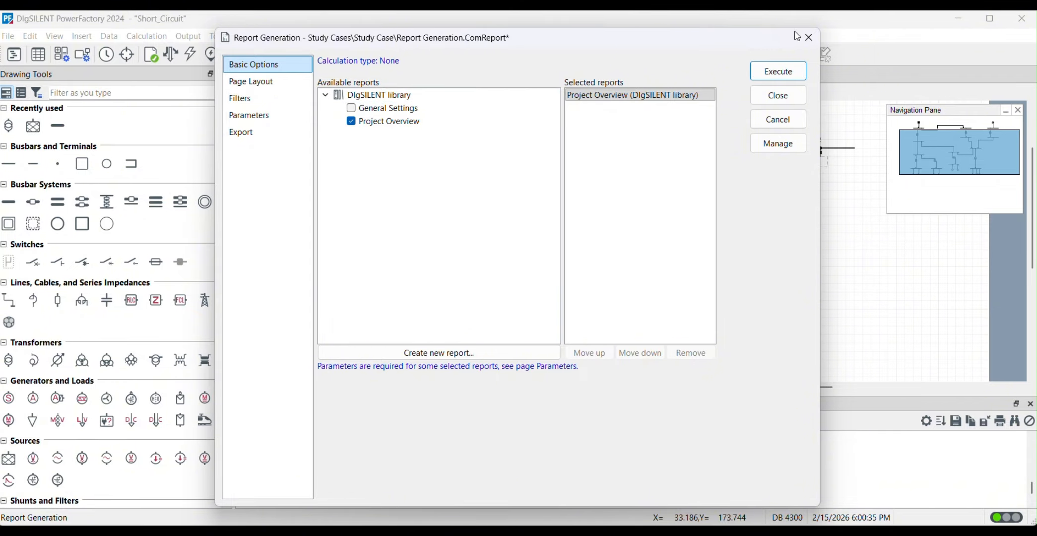
{"action": "left_click", "coordinate": [810, 39]}
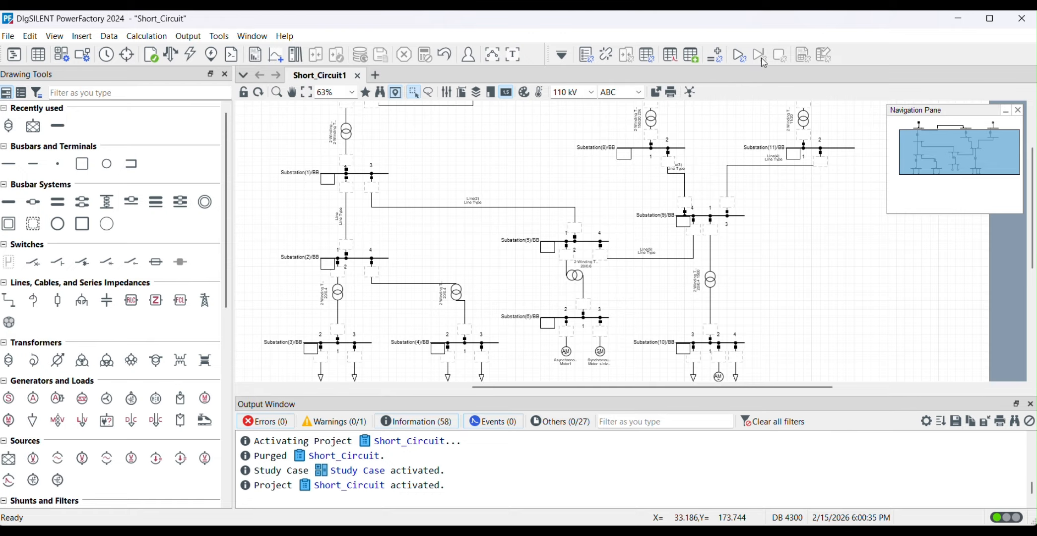
- Browse the available calculation functions, including protection, power quality and harmonics, probabilistic analysis, optimal power restoration and generation adequacy
{"action": "left_click", "coordinate": [158, 39]}
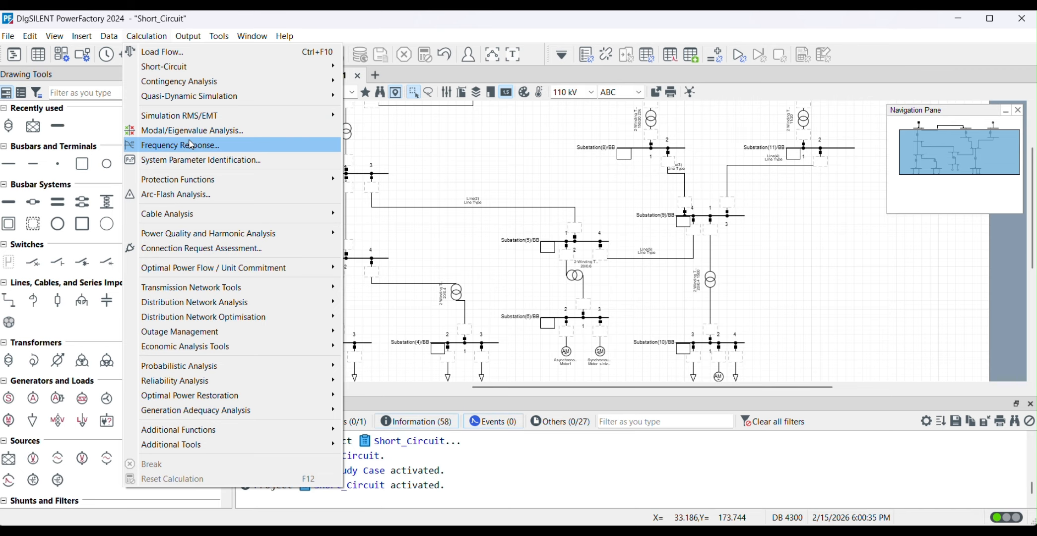
{"action": "mouse_move", "coordinate": [211, 115]}
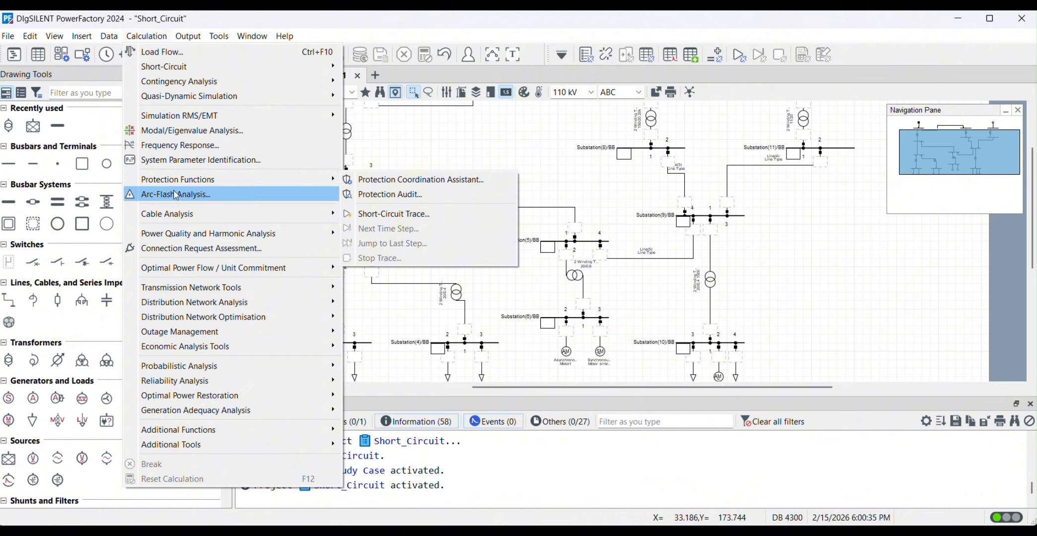
{"action": "mouse_move", "coordinate": [150, 186]}
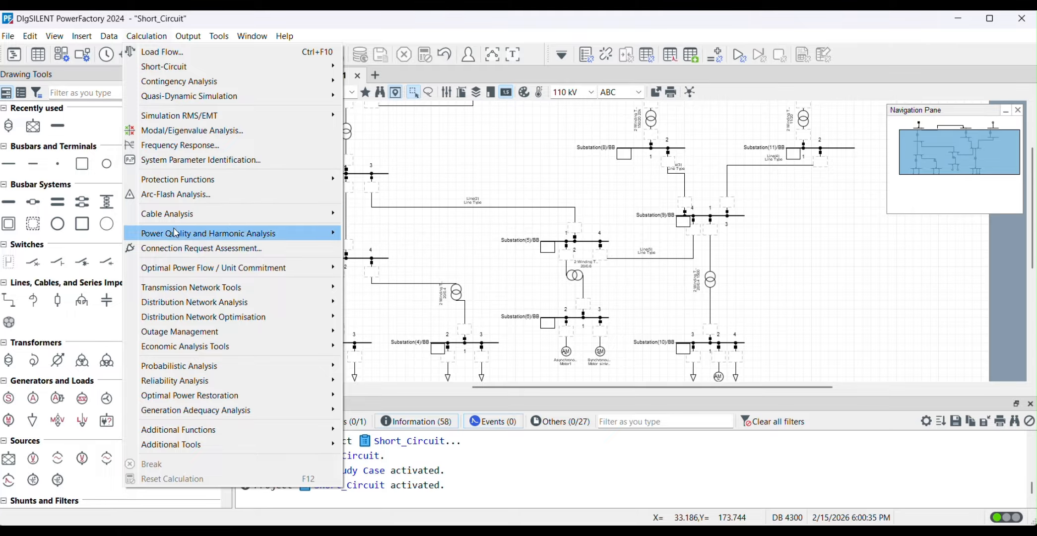
{"action": "mouse_move", "coordinate": [161, 241]}
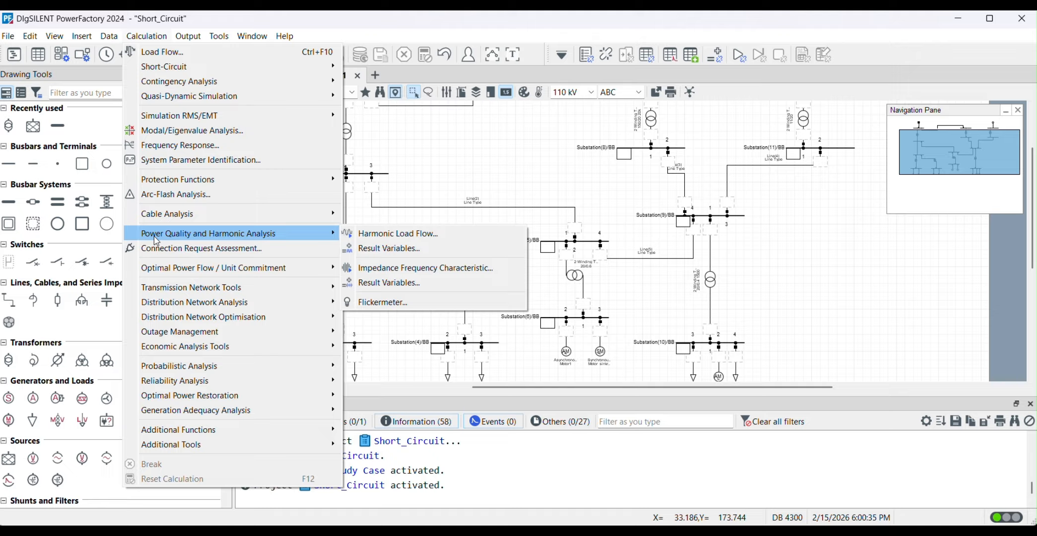
{"action": "mouse_move", "coordinate": [211, 218]}
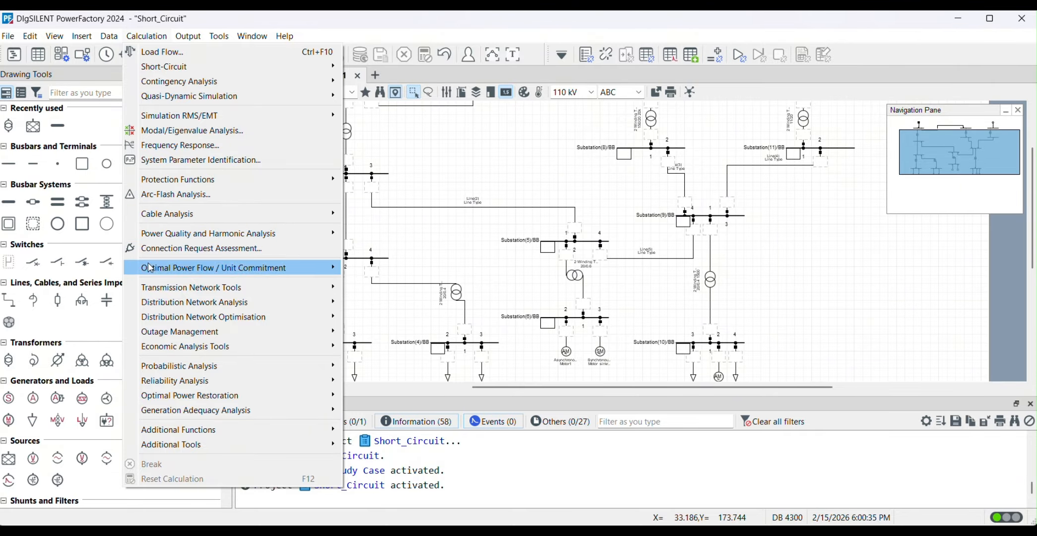
{"action": "mouse_move", "coordinate": [203, 274]}
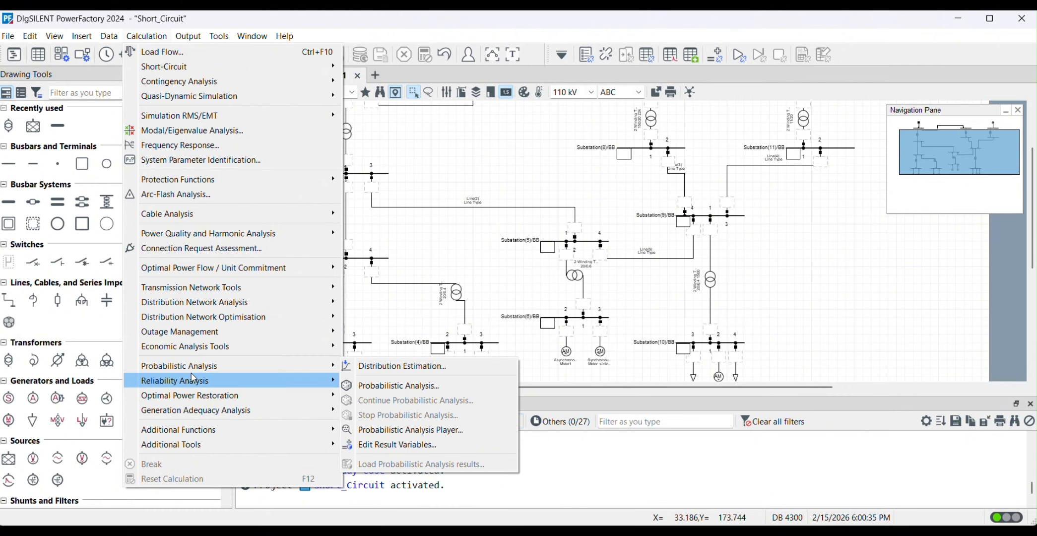
{"action": "mouse_move", "coordinate": [191, 382]}
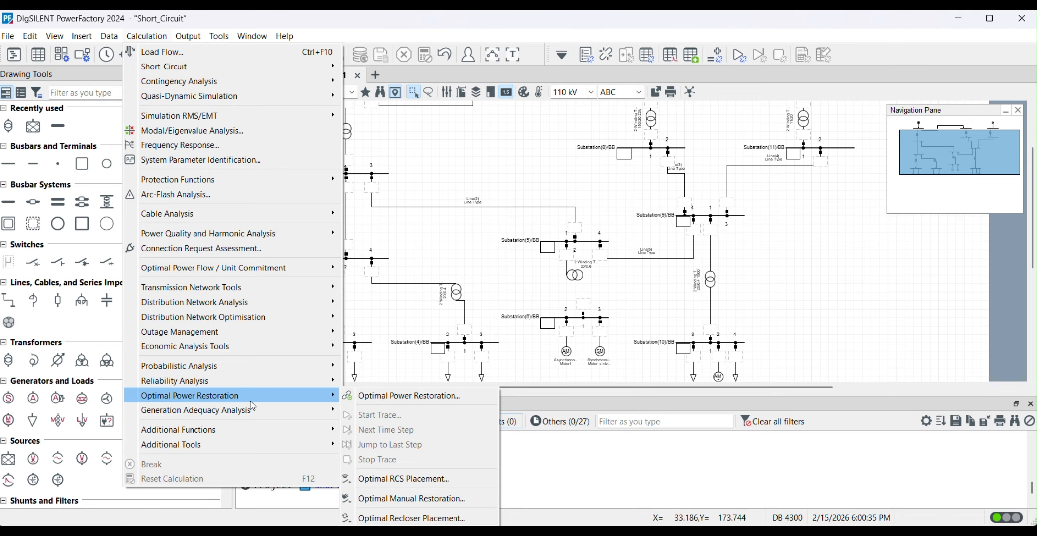
{"action": "mouse_move", "coordinate": [250, 420]}
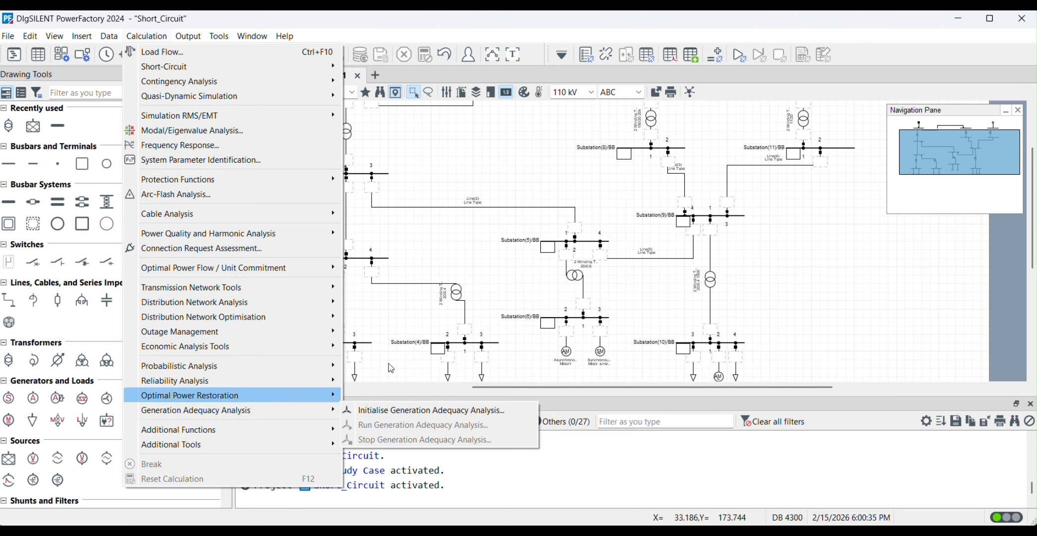
{"action": "left_click", "coordinate": [604, 197]}
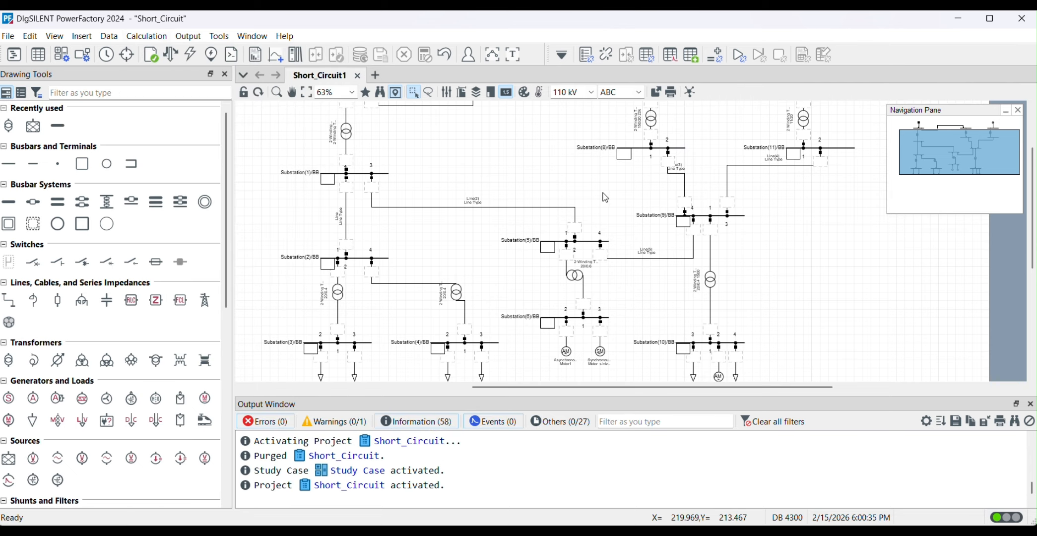